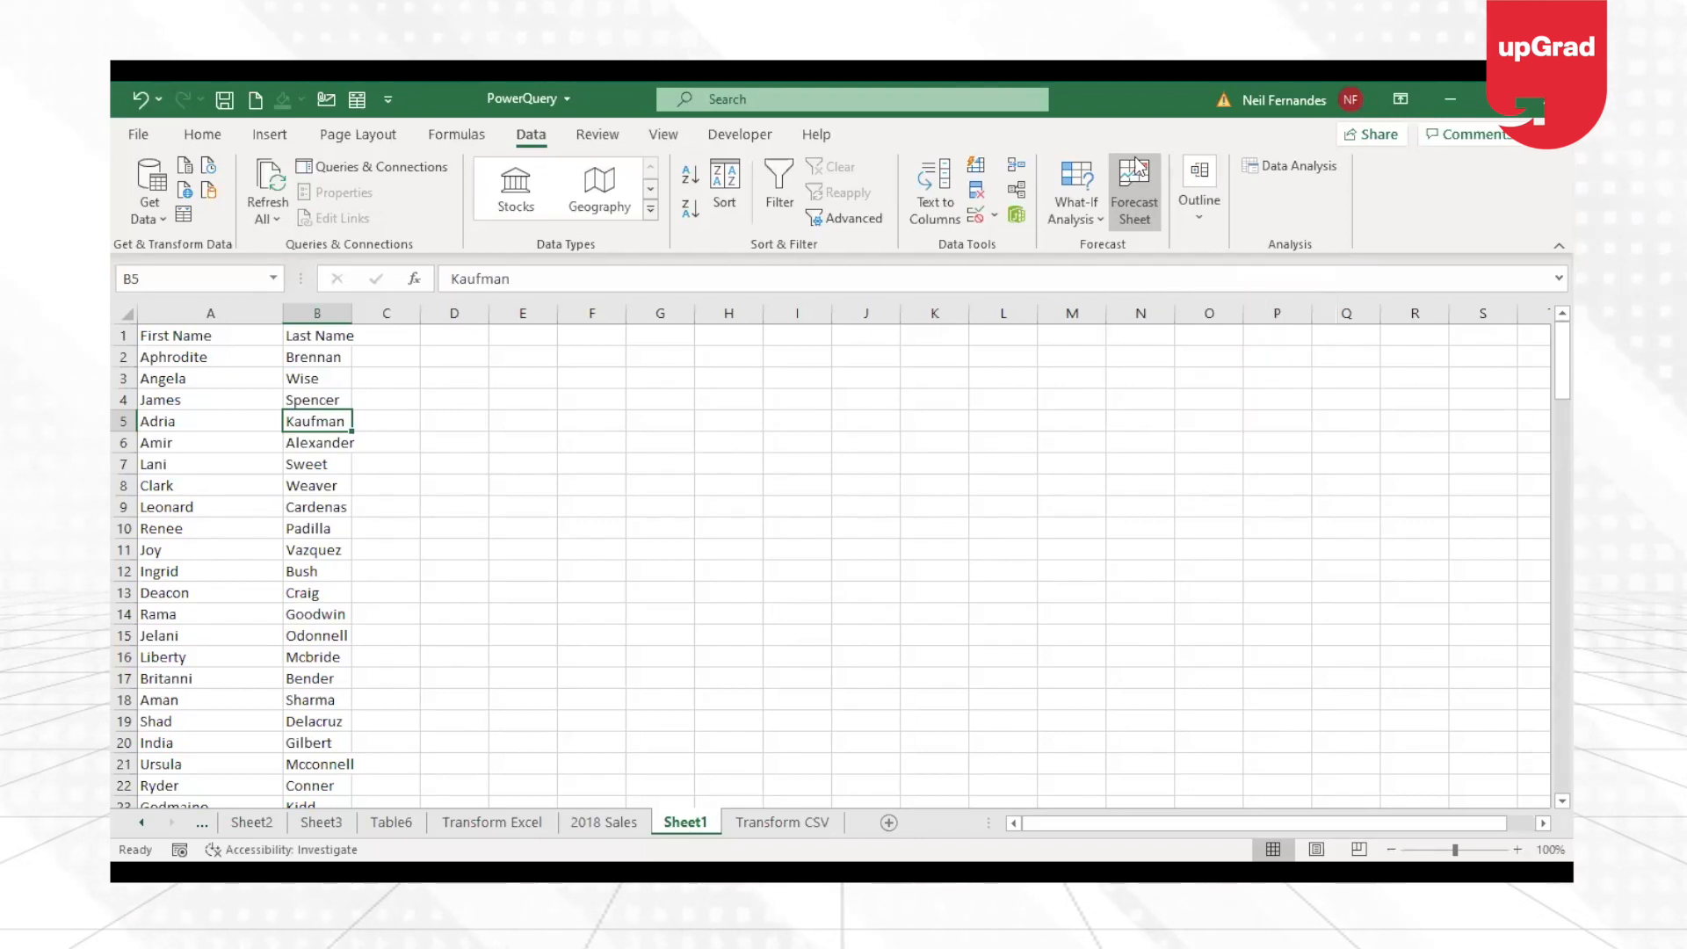
{"action": "left_click", "coordinate": [1136, 180]}
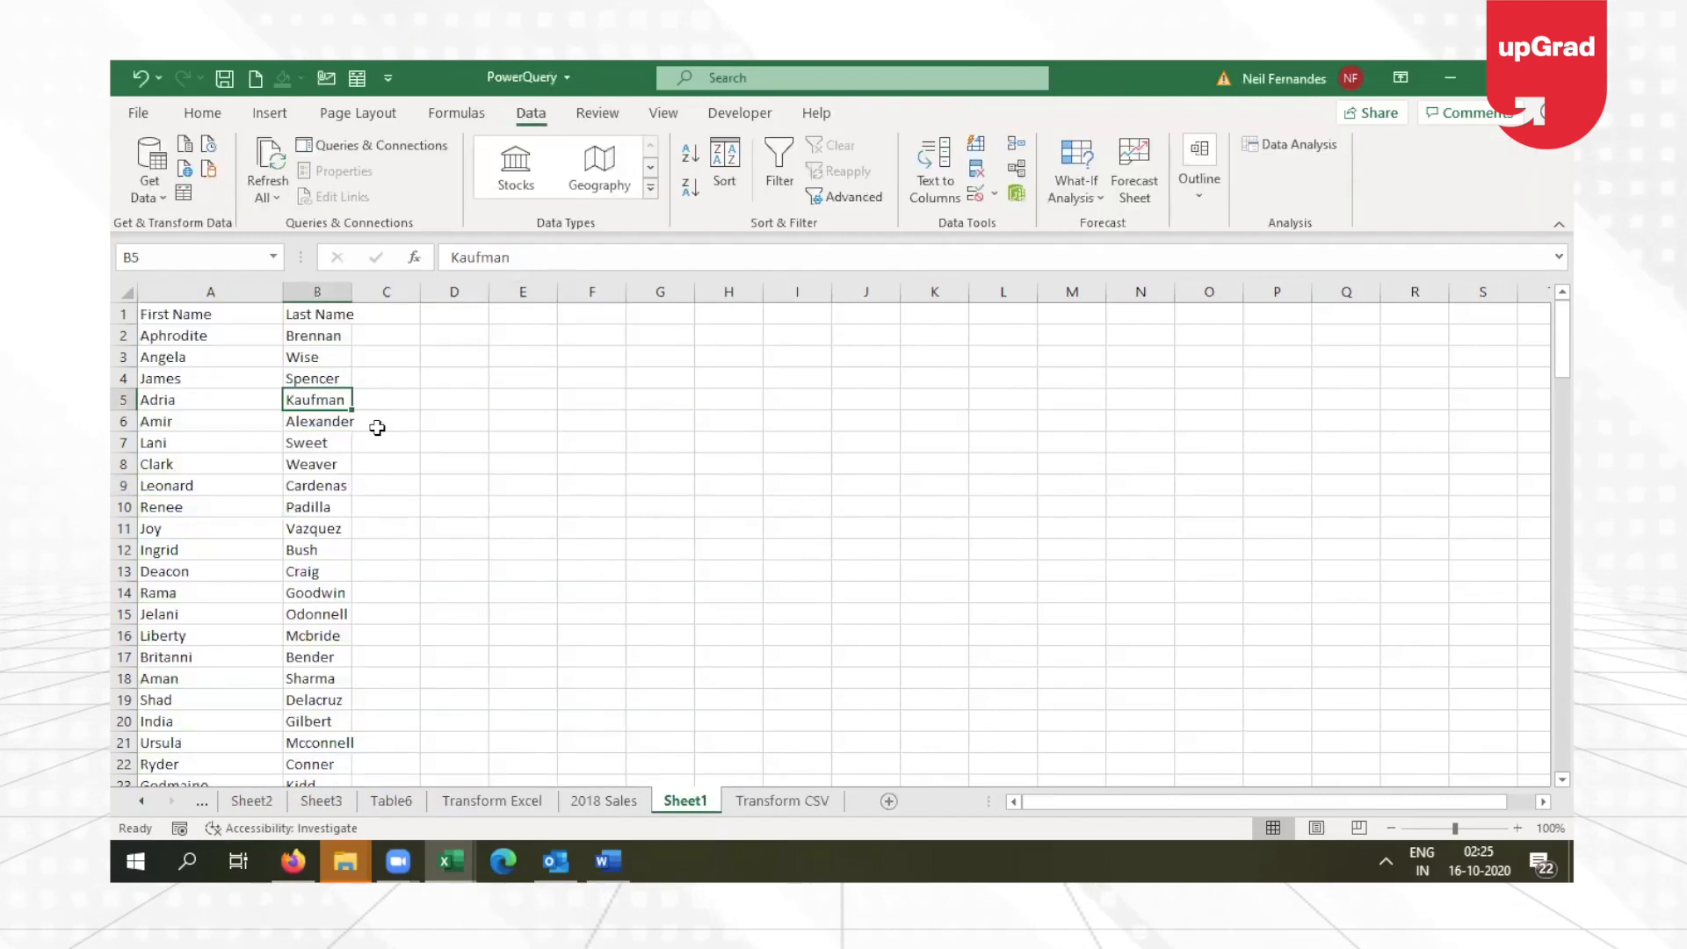
{"action": "left_click", "coordinate": [268, 397]}
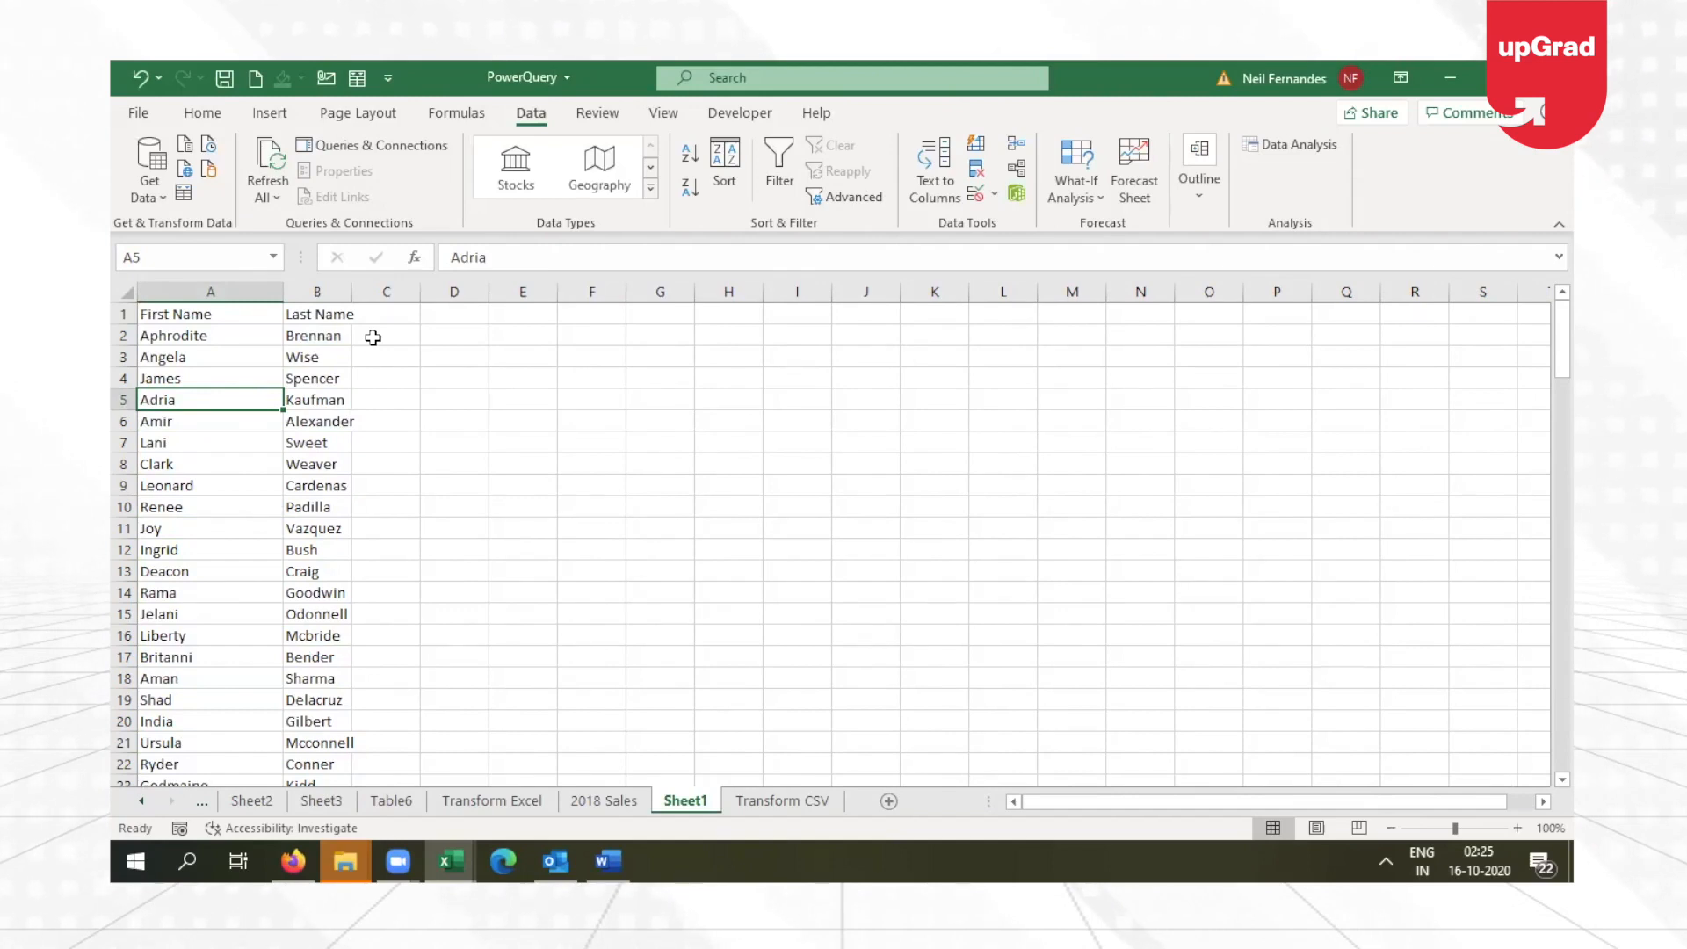
{"action": "key", "text": "Right"}
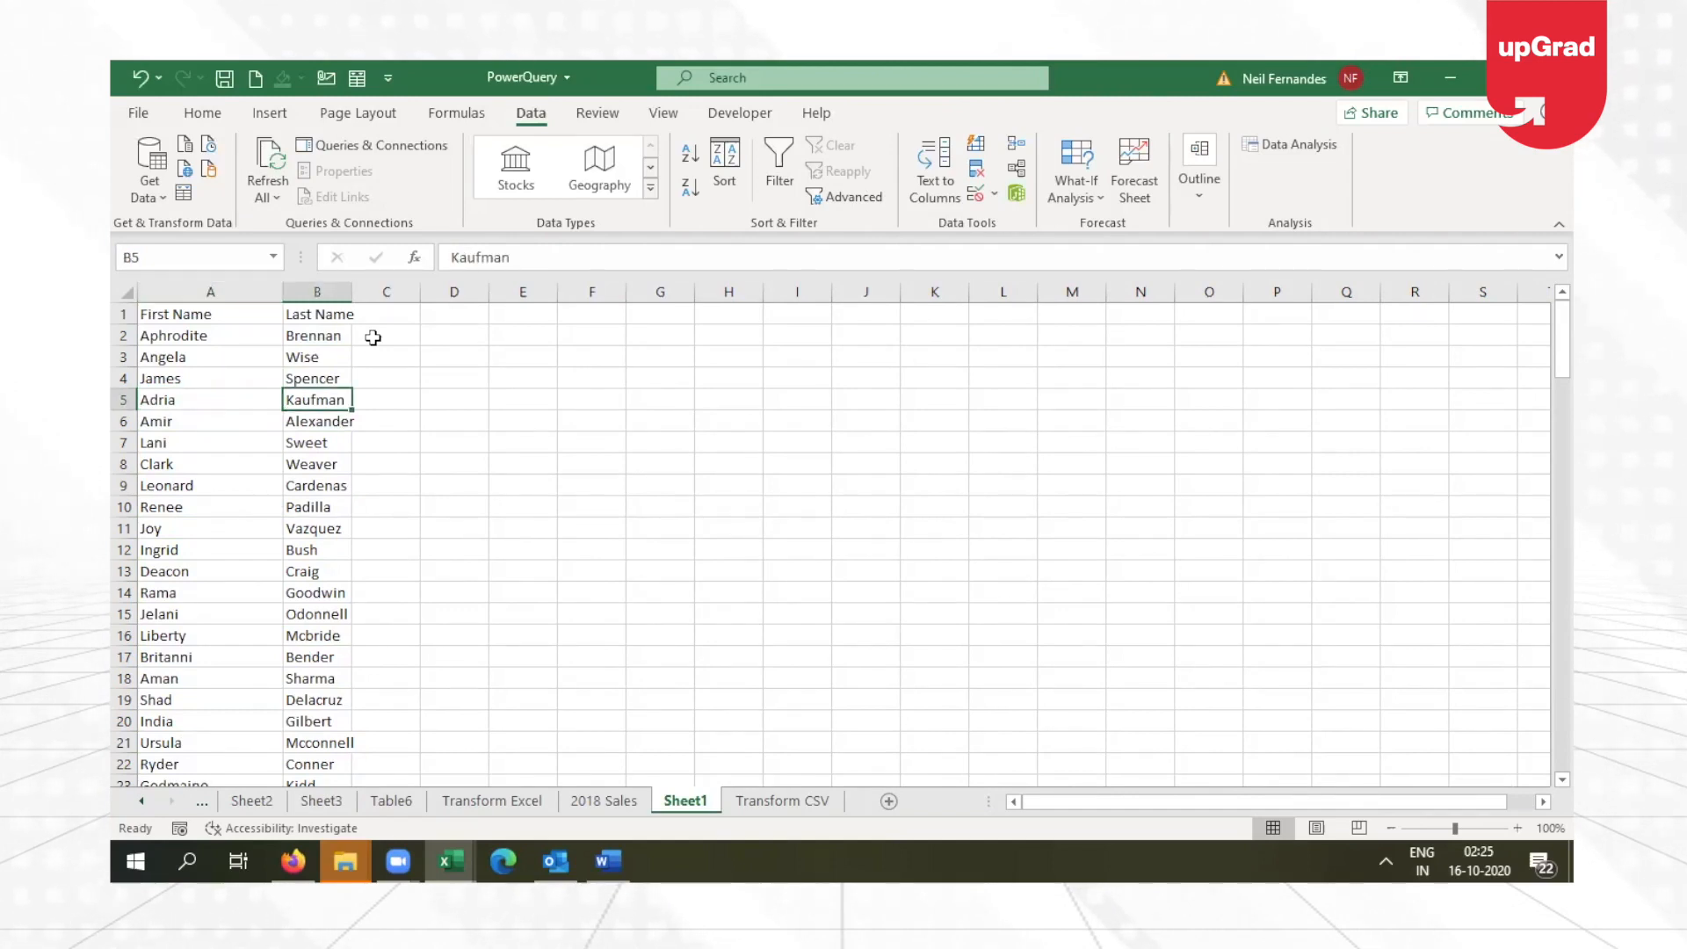
{"action": "key", "text": "Up"}
{"action": "left_click", "coordinate": [373, 338]}
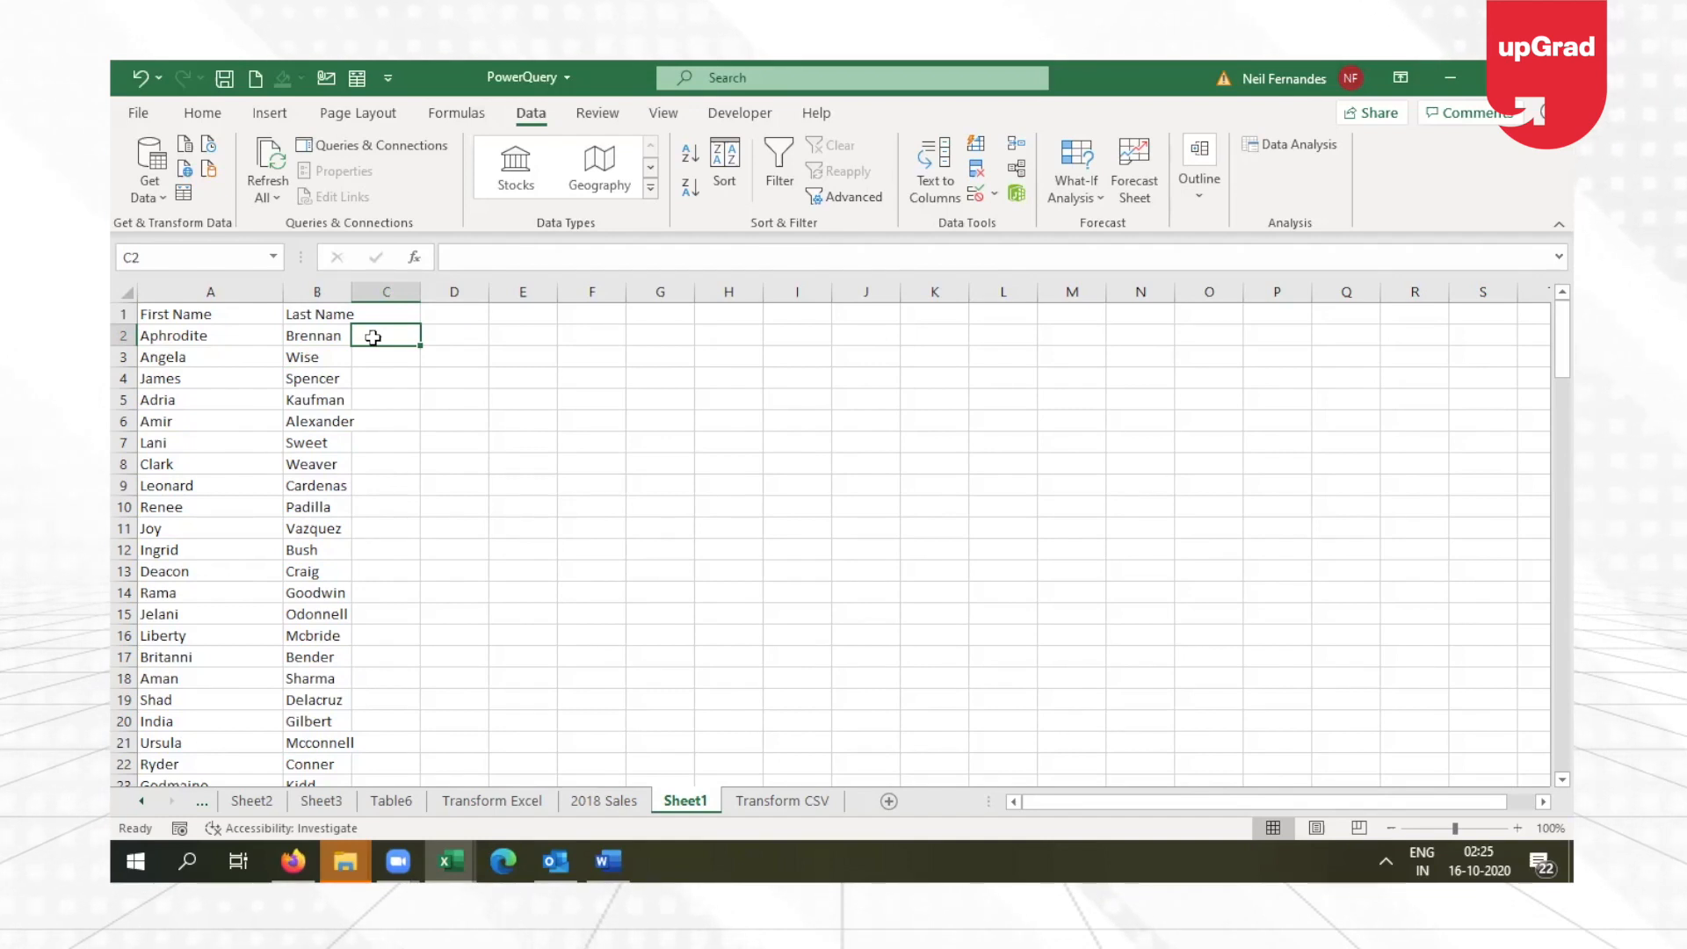
{"action": "type", "text": "&"}
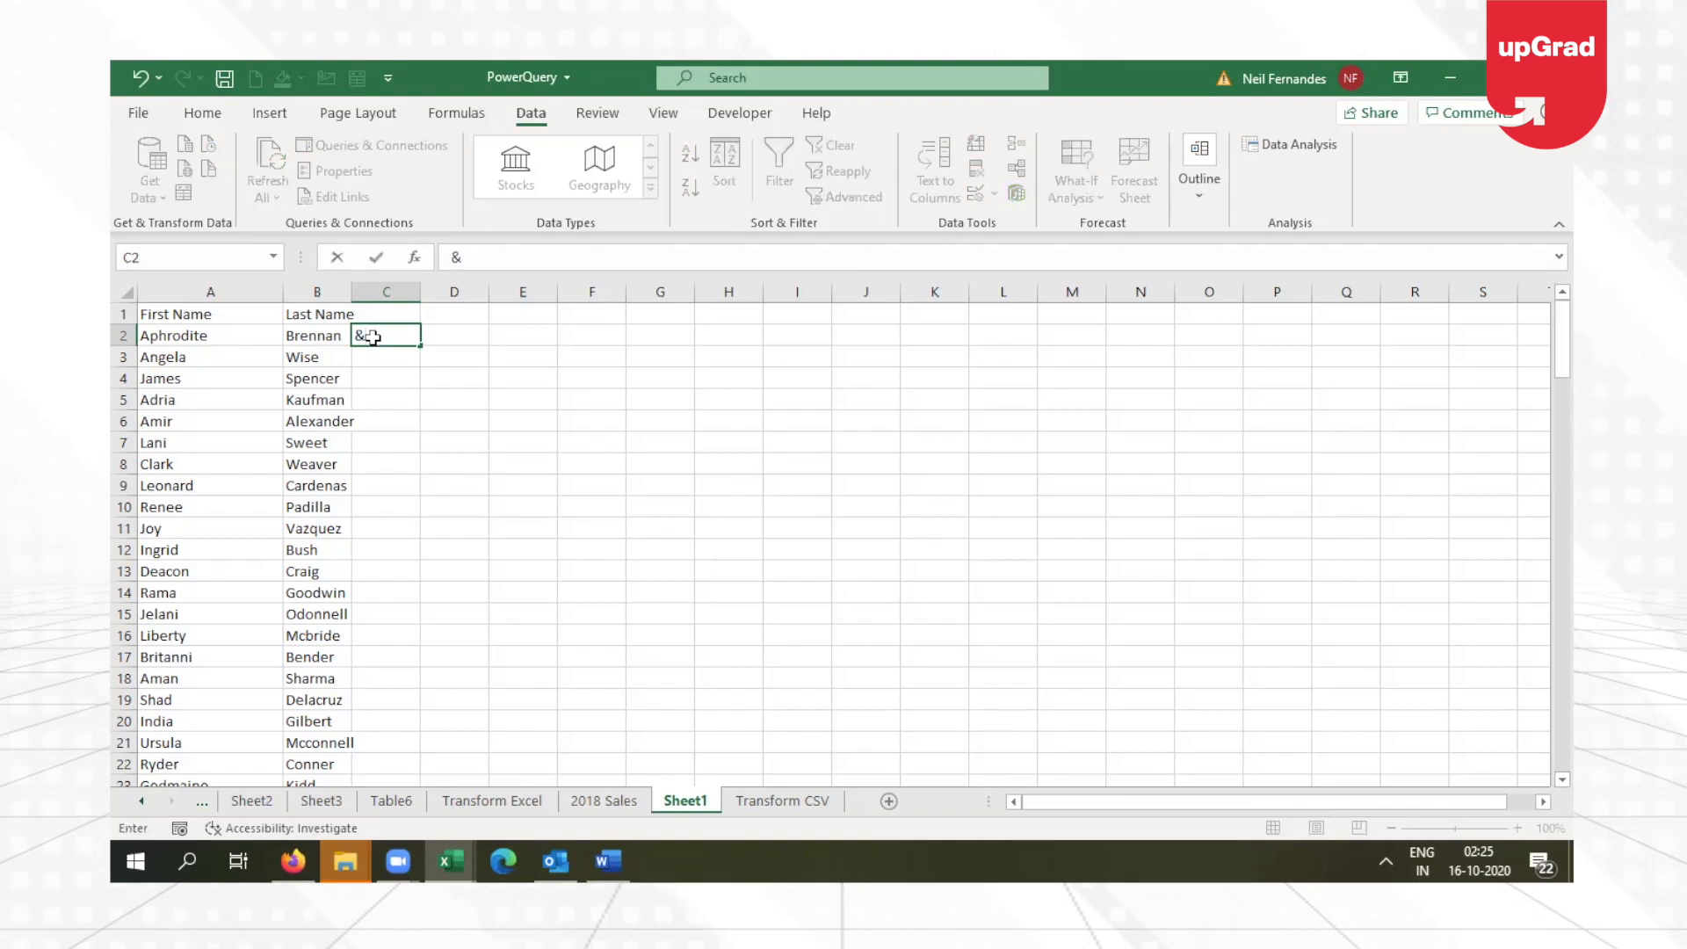
{"action": "key", "text": "Return"}
{"action": "left_click", "coordinate": [385, 335]}
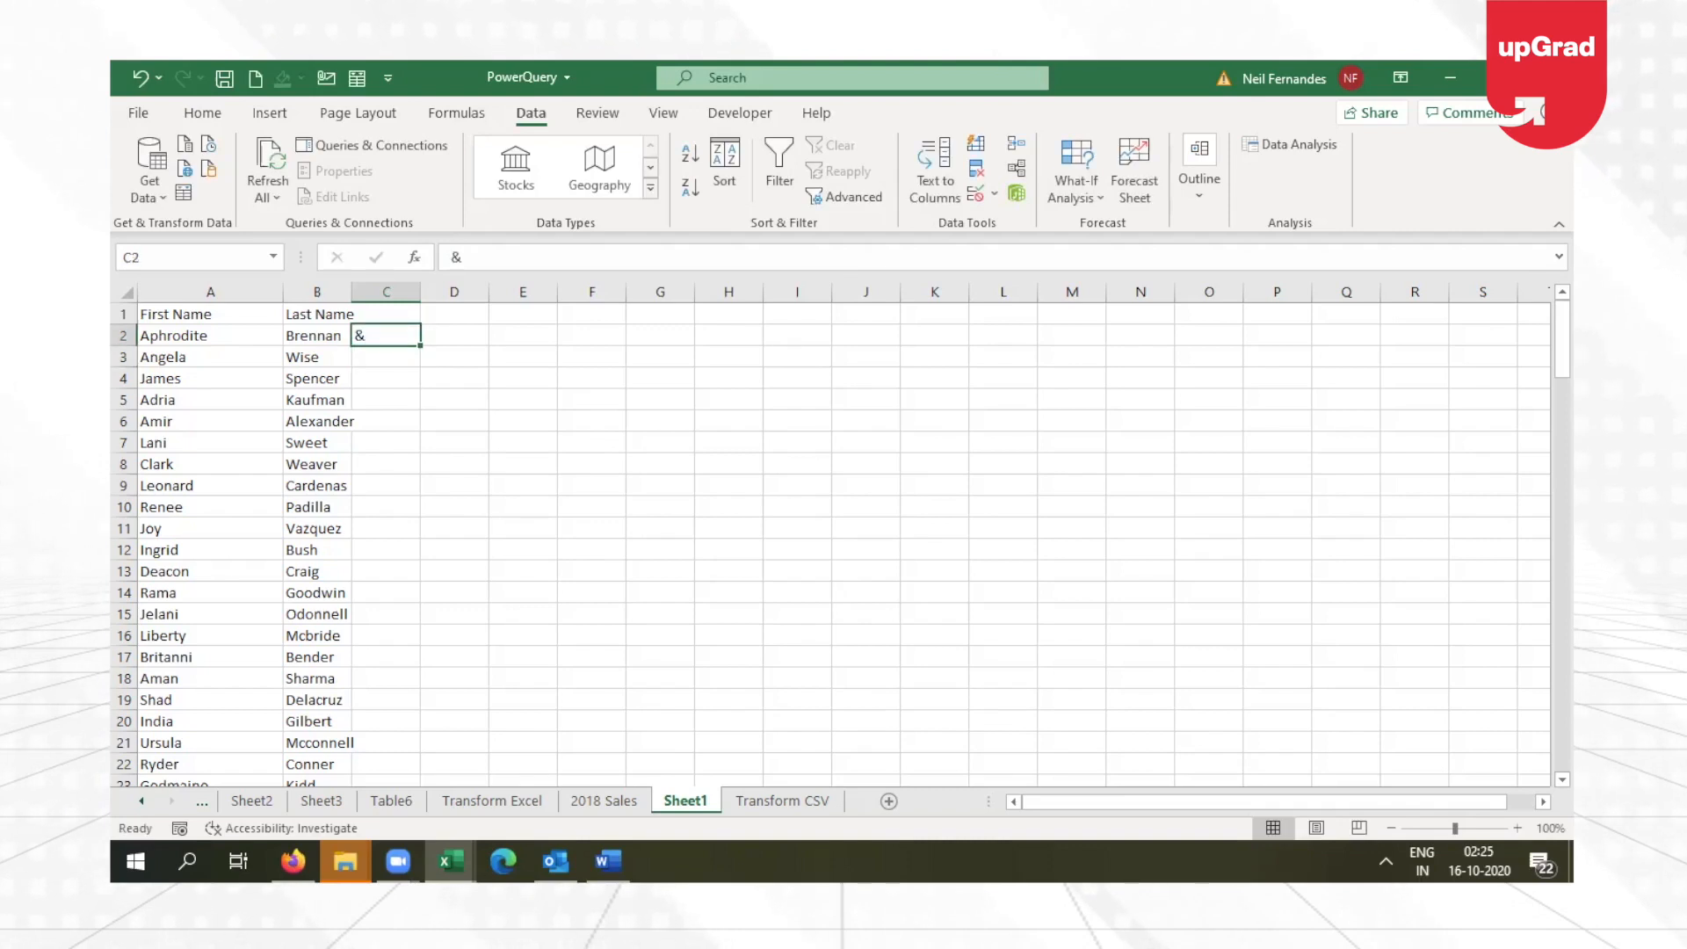
{"action": "key", "text": "Delete"}
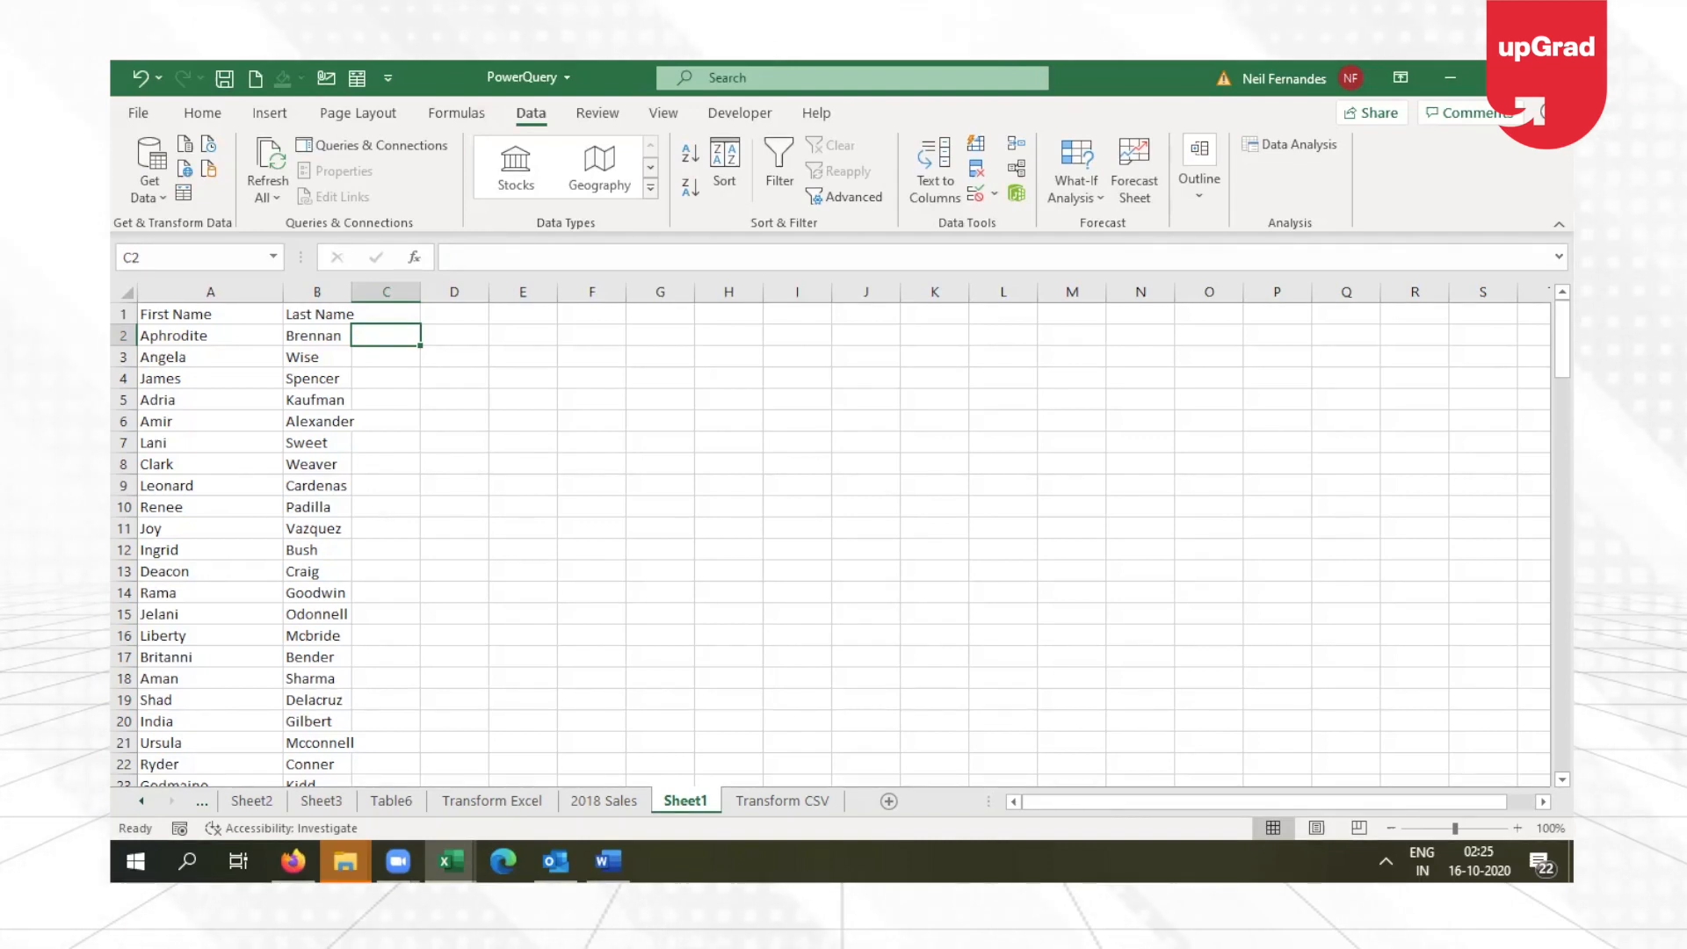
Step: Turn the name list in A1:C131 into a table with headers and load it into the Power Query Editor
{"action": "left_click", "coordinate": [251, 379]}
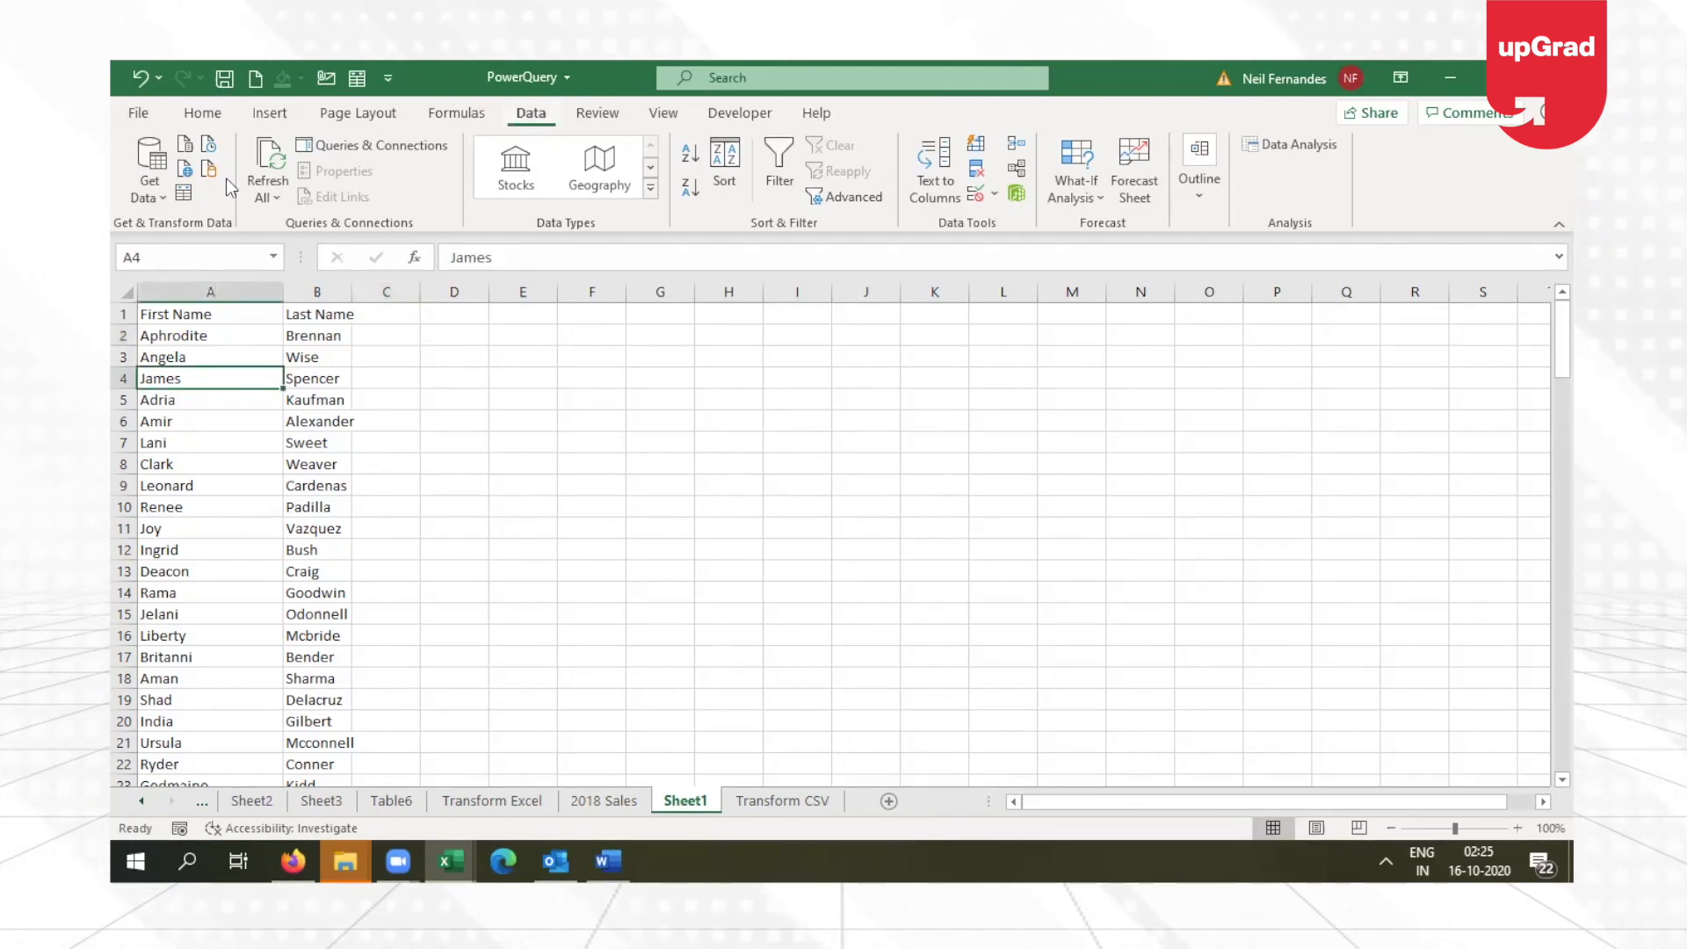
{"action": "left_click", "coordinate": [187, 195]}
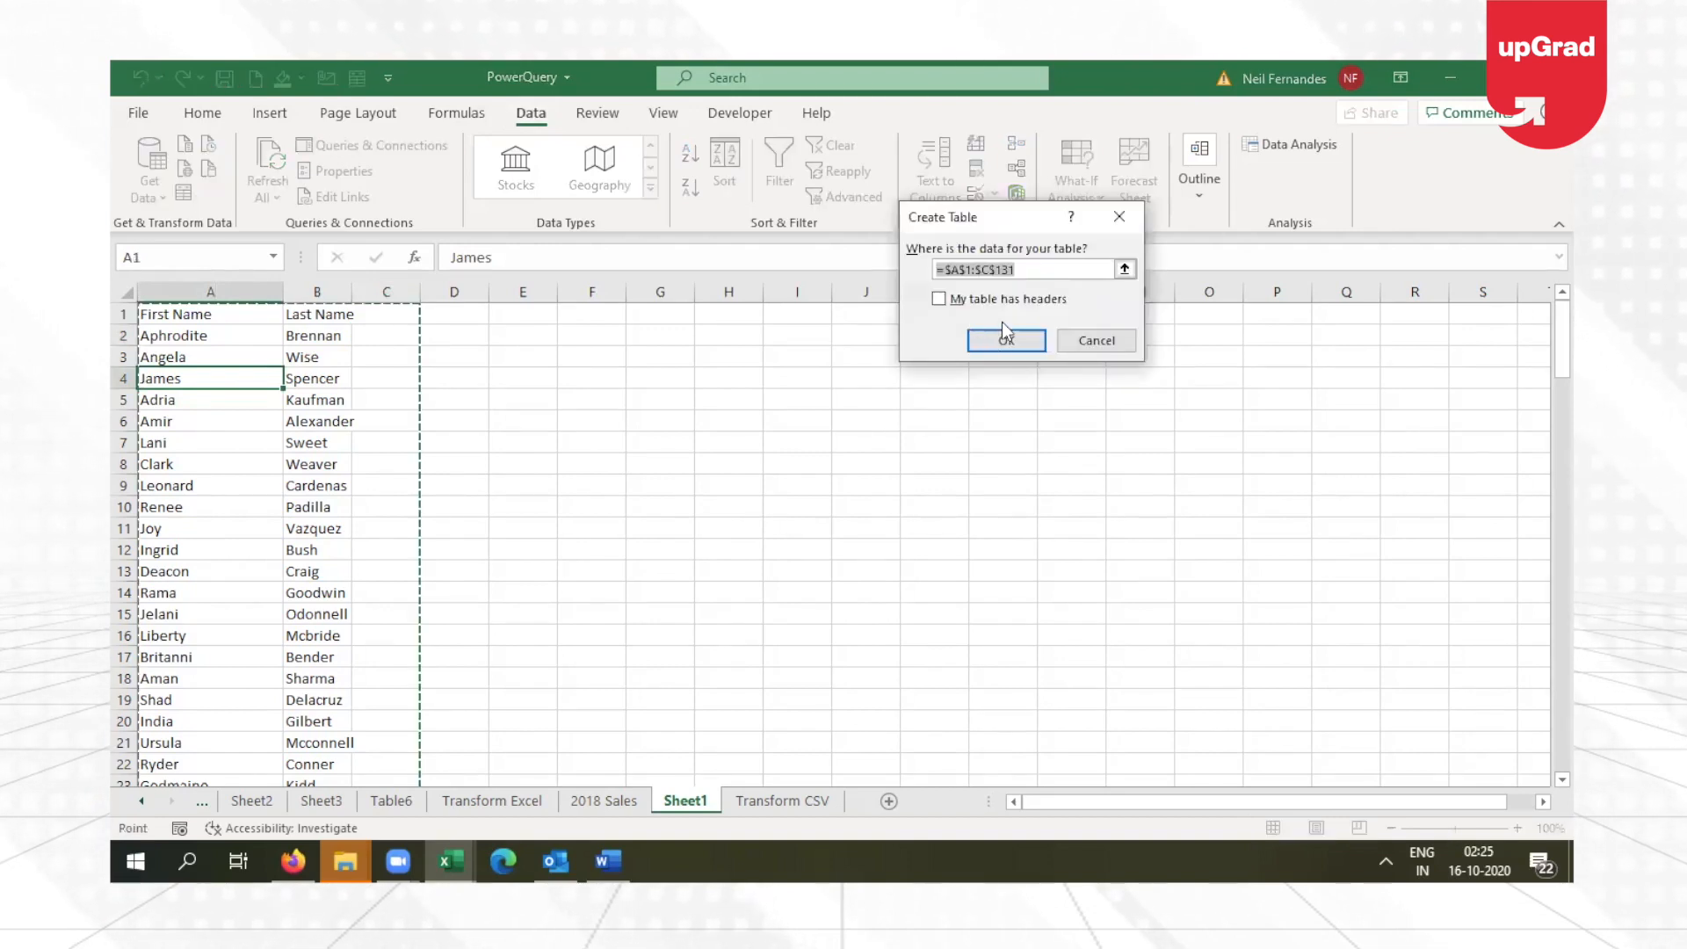
{"action": "left_click", "coordinate": [939, 298]}
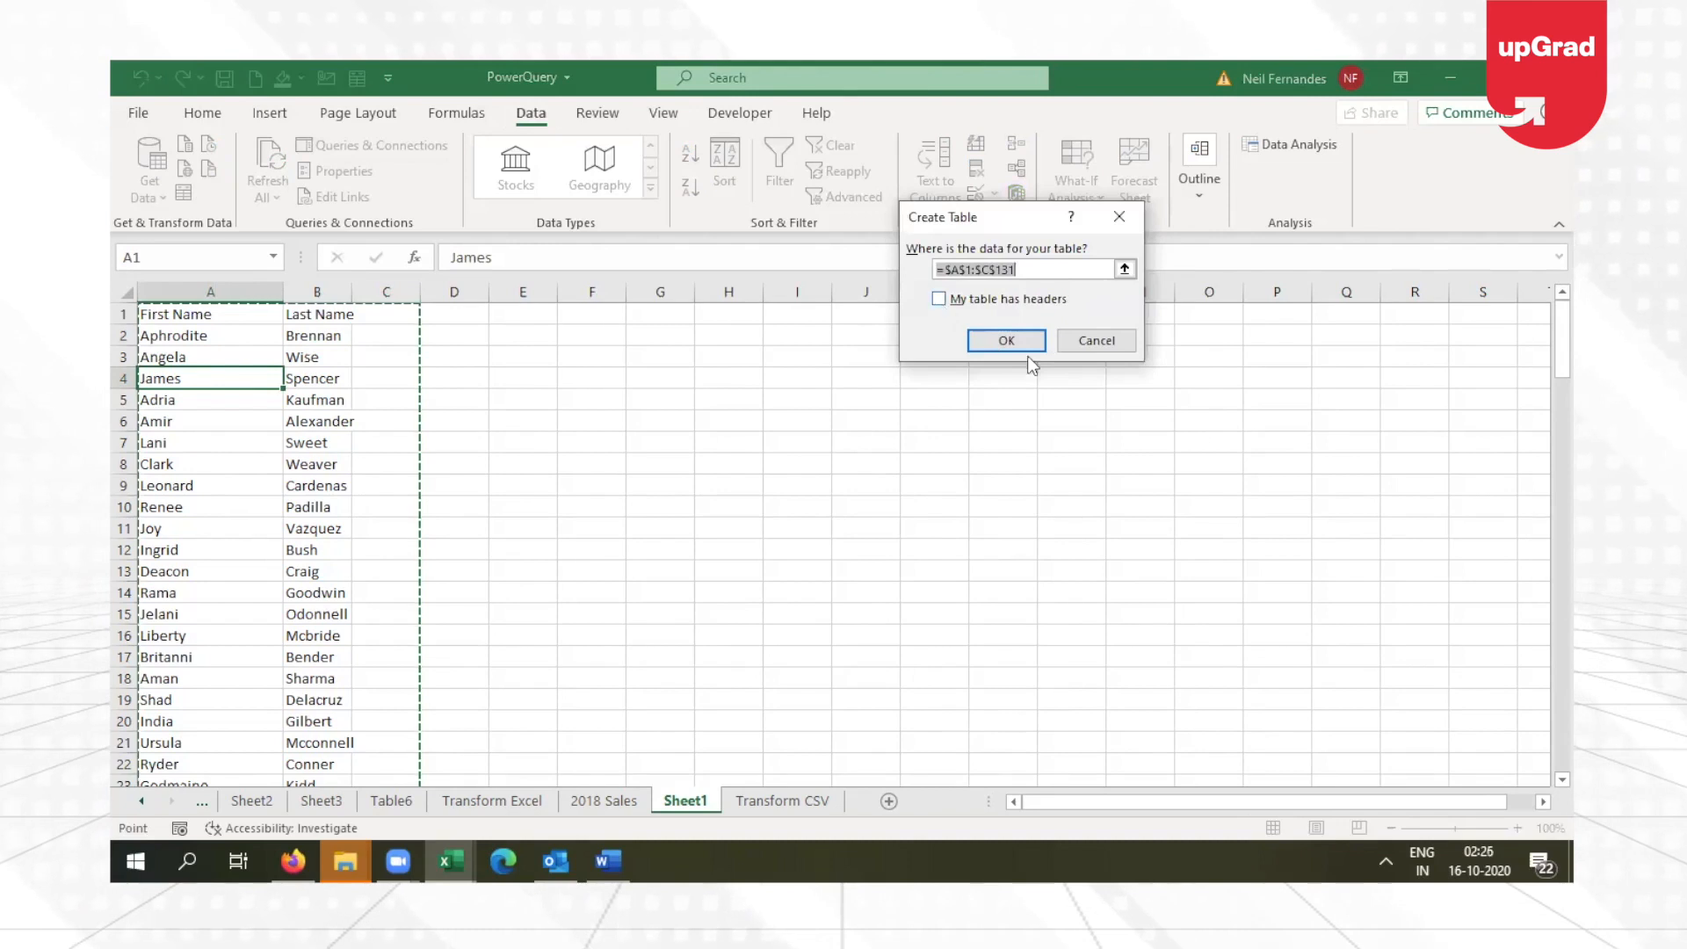
{"action": "left_click", "coordinate": [1007, 341]}
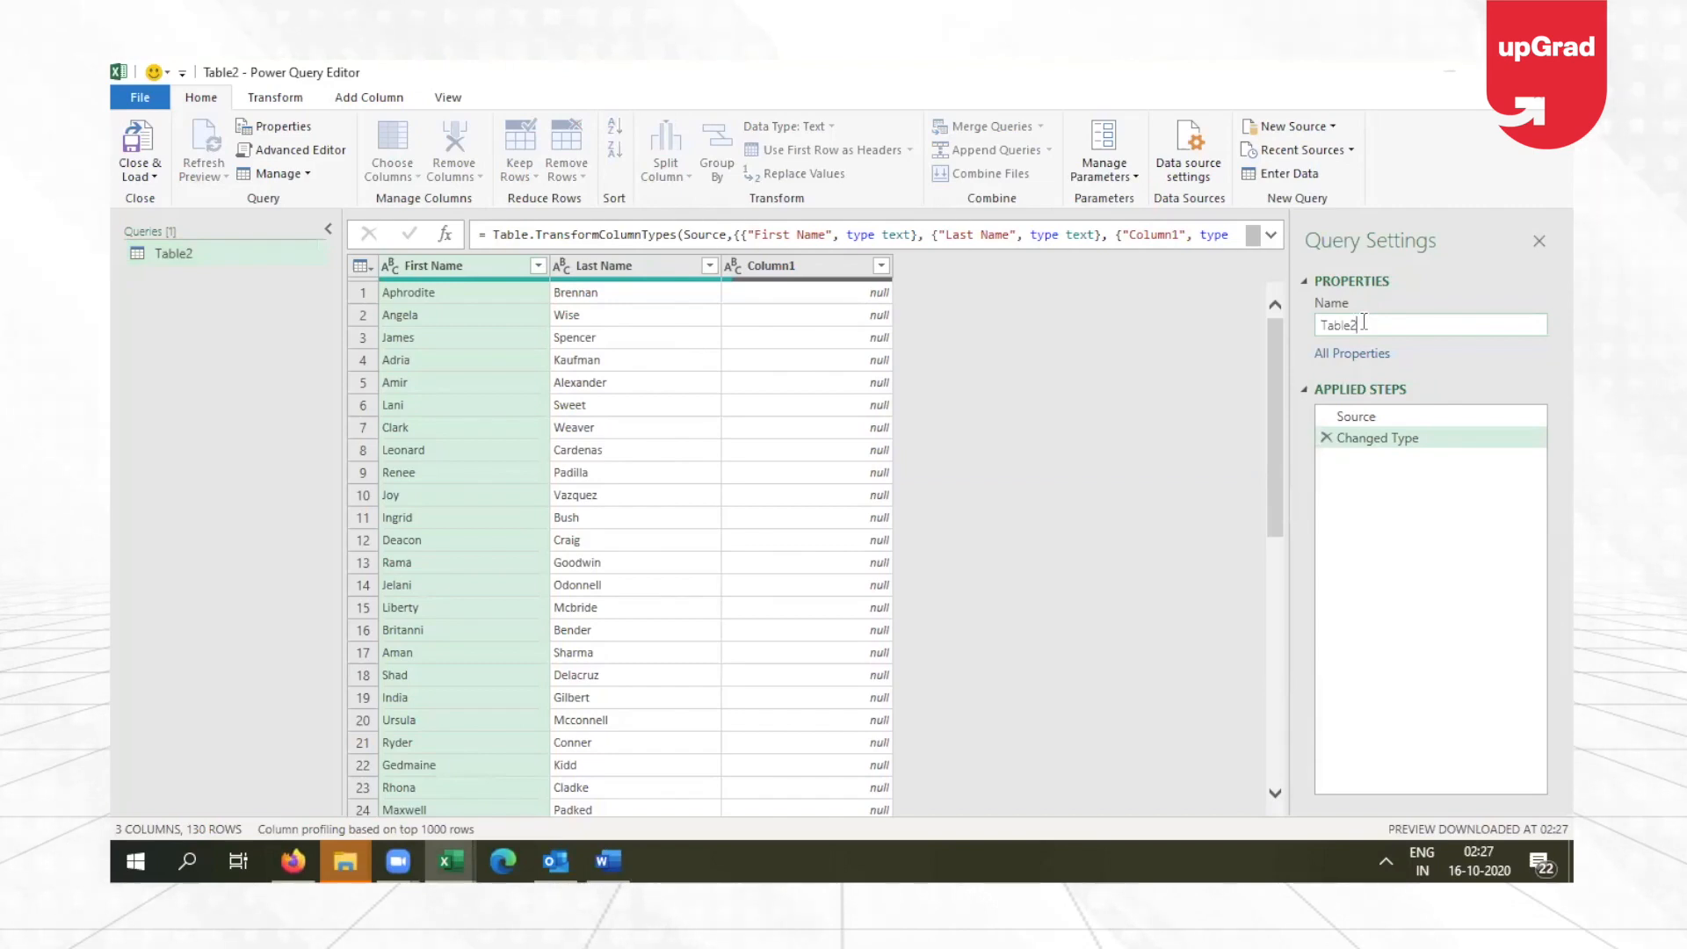
Step: Rename the query as Concatenate
{"action": "key", "text": "BackSpace"}
{"action": "key", "text": "BackSpace"}
{"action": "key", "text": "BackSpace"}
{"action": "key", "text": "BackSpace"}
{"action": "key", "text": "BackSpace"}
{"action": "key", "text": "BackSpace"}
{"action": "type", "text": "COnca"}
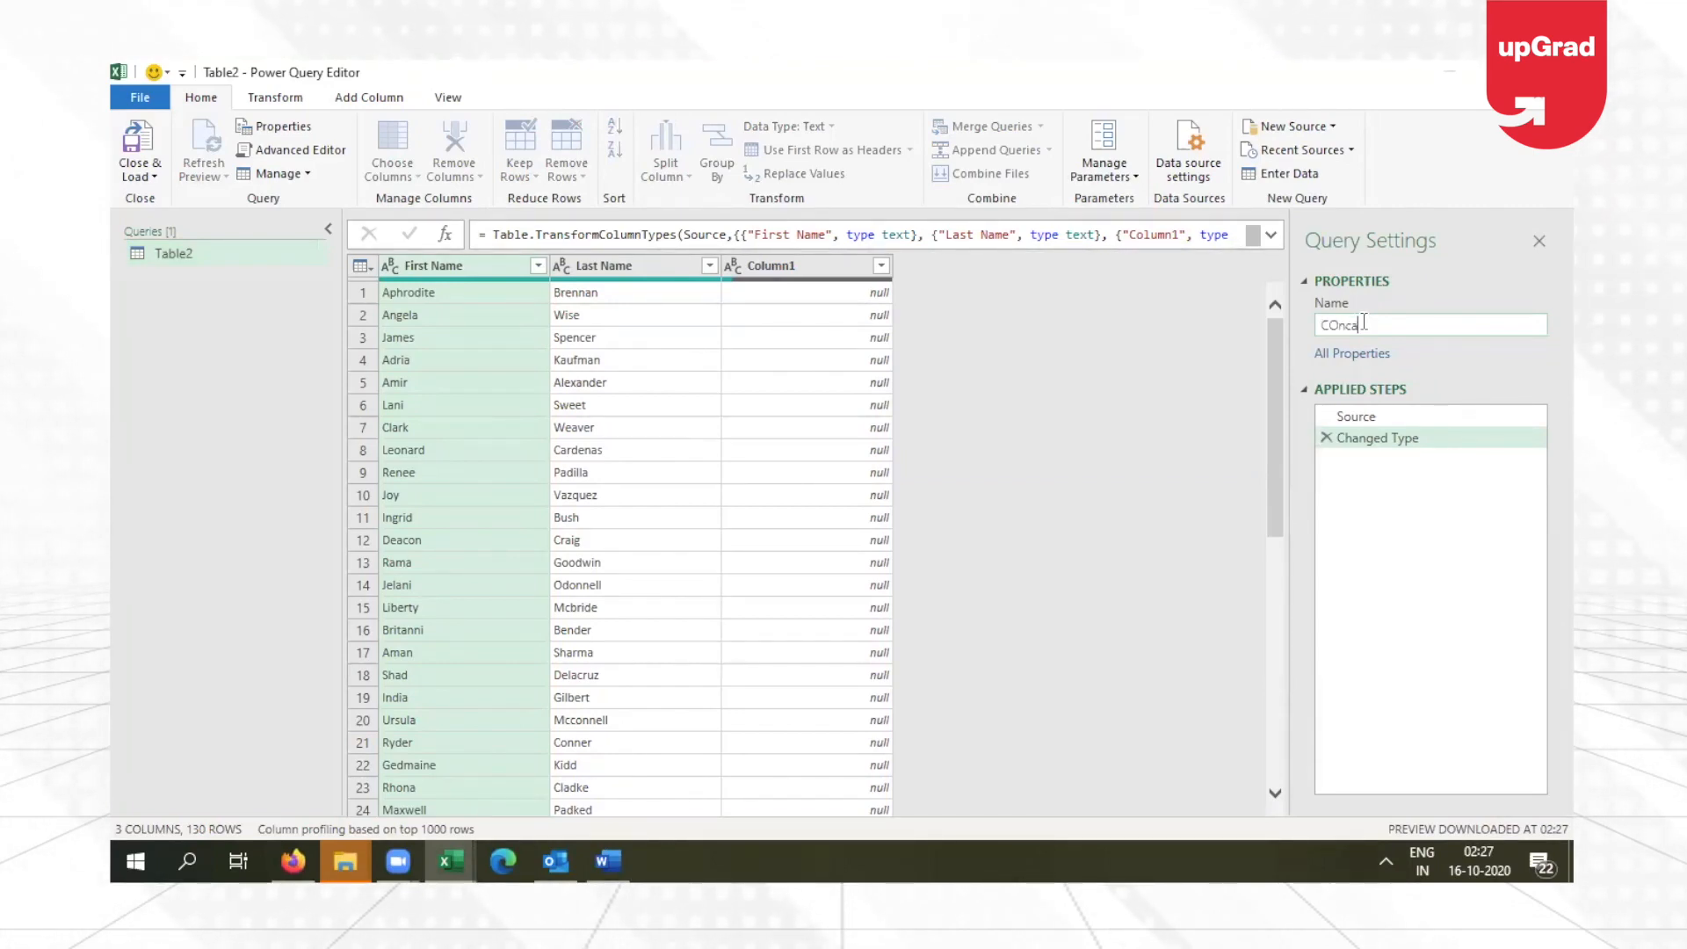
{"action": "type", "text": "tenam"}
{"action": "key", "text": "BackSpace"}
{"action": "key", "text": "BackSpace"}
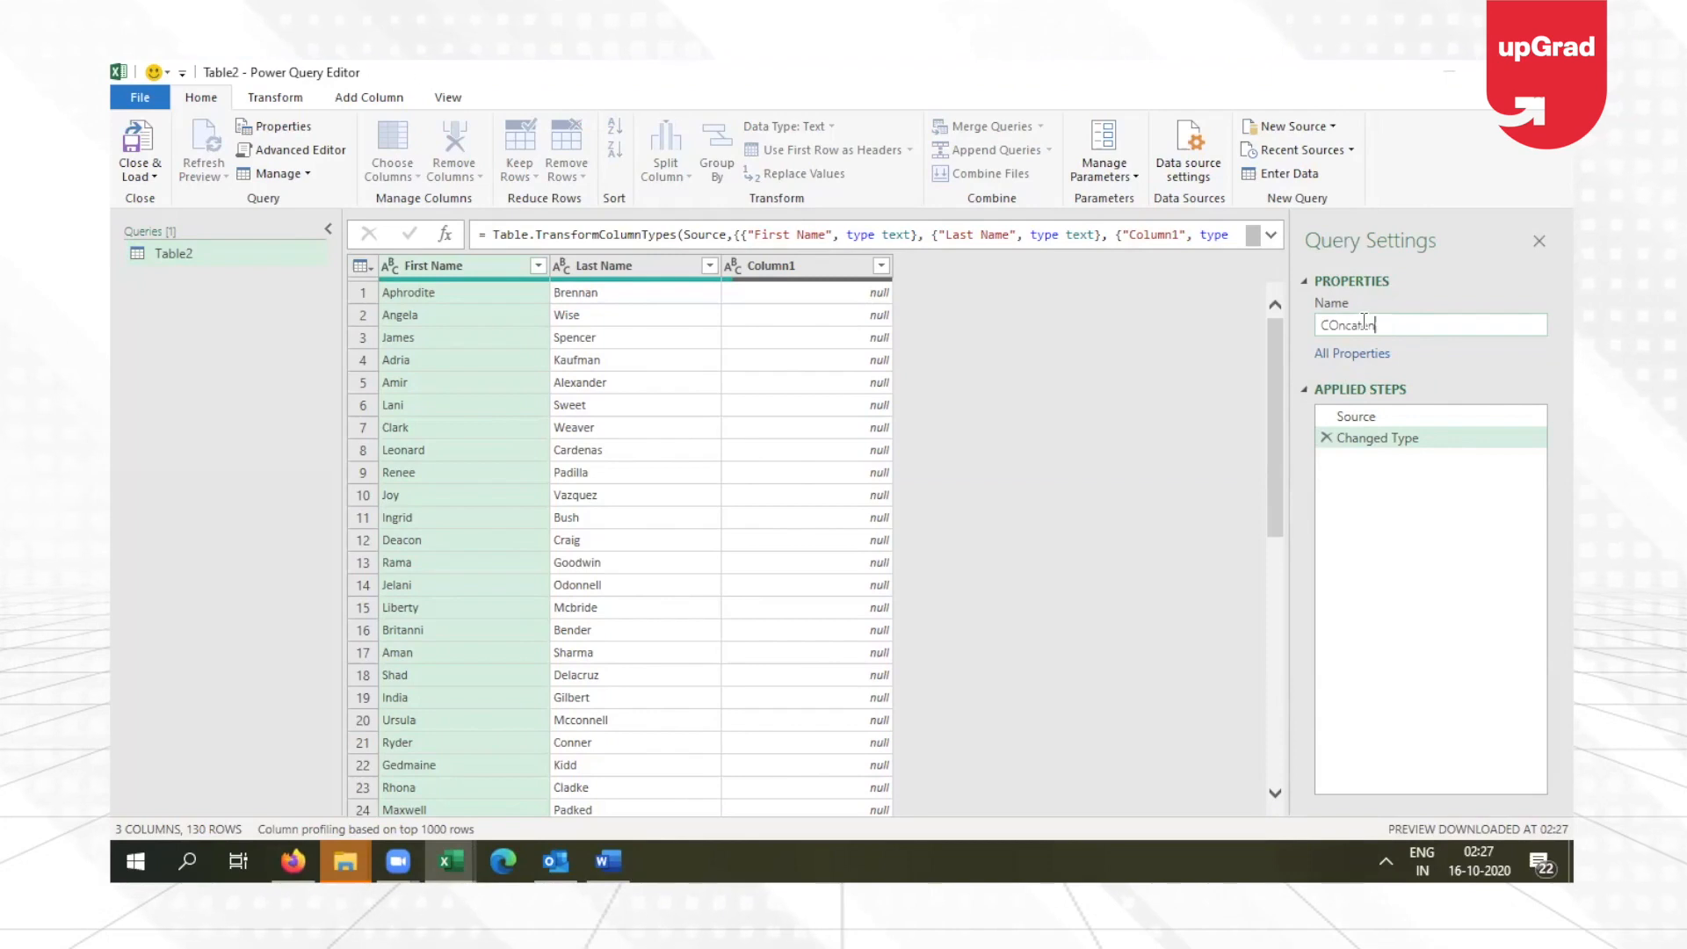
{"action": "type", "text": "ate"}
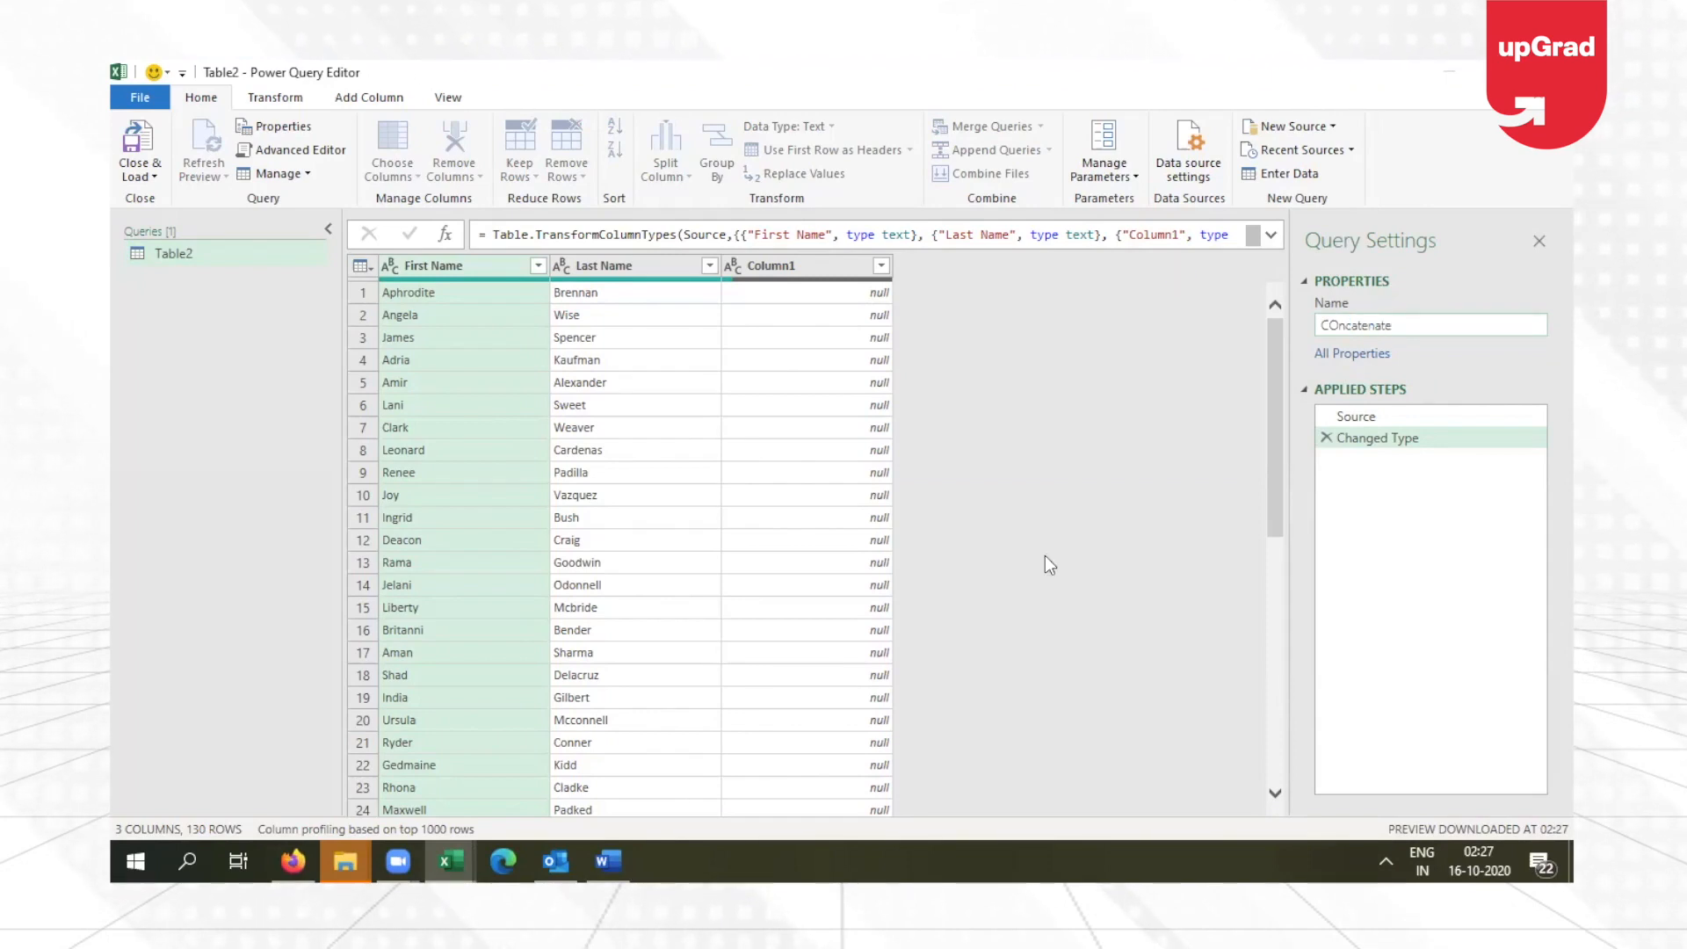
{"action": "key", "text": "Return"}
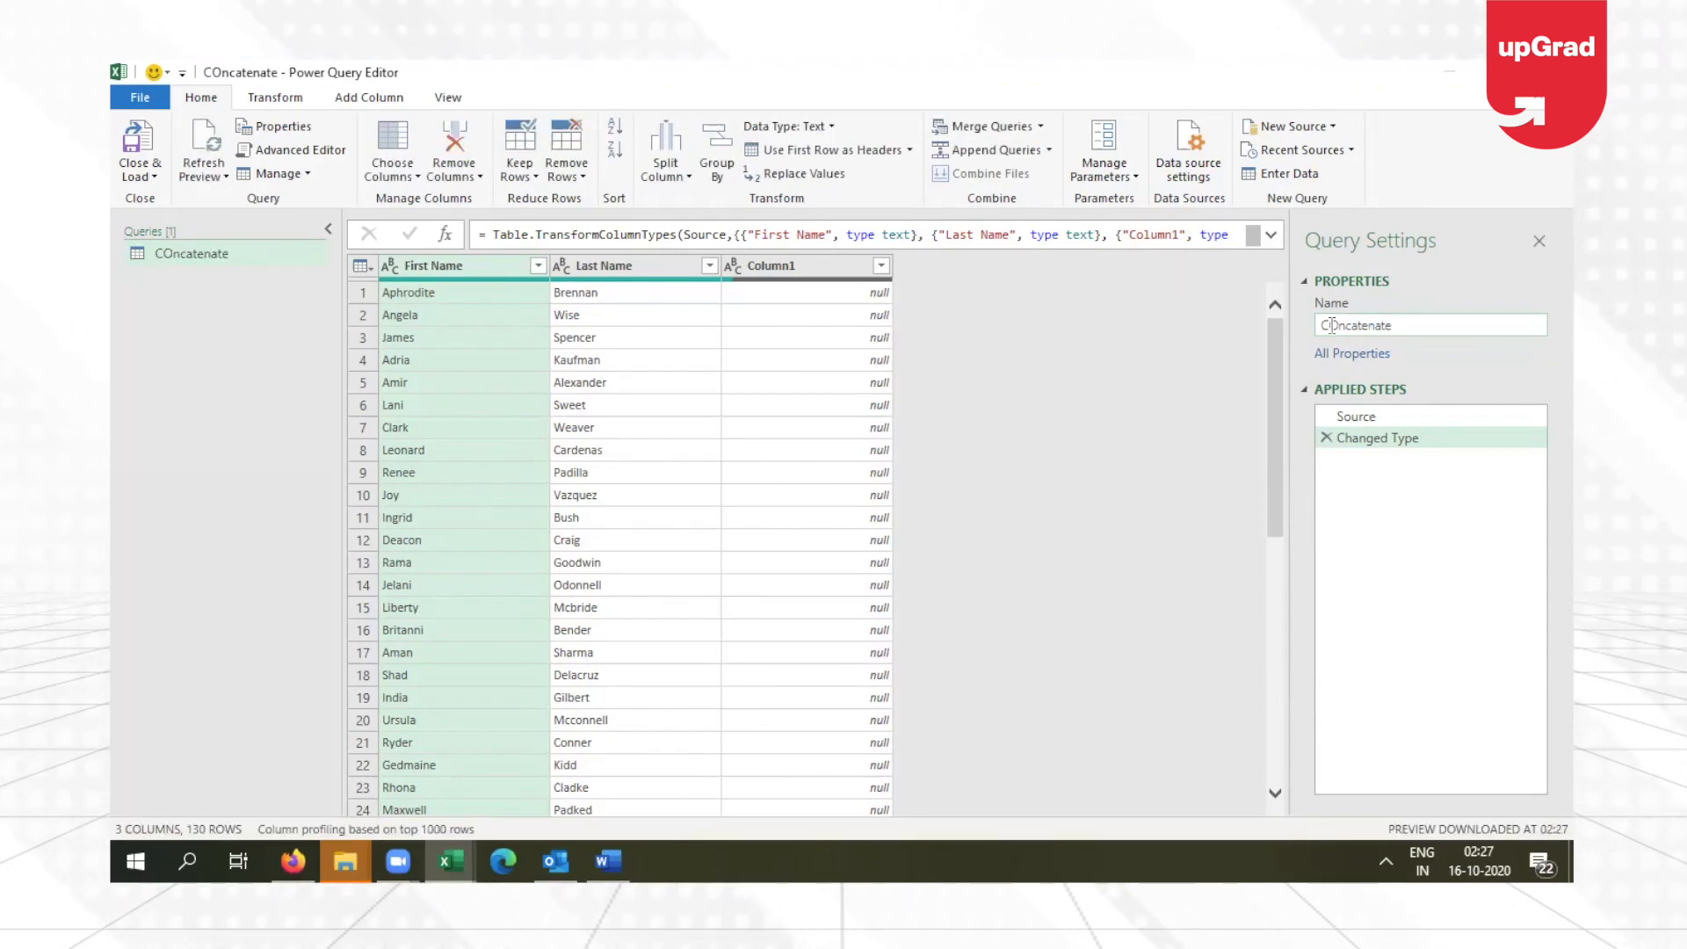
{"action": "left_click", "coordinate": [1331, 325]}
{"action": "key", "text": "Delete"}
{"action": "type", "text": "o"}
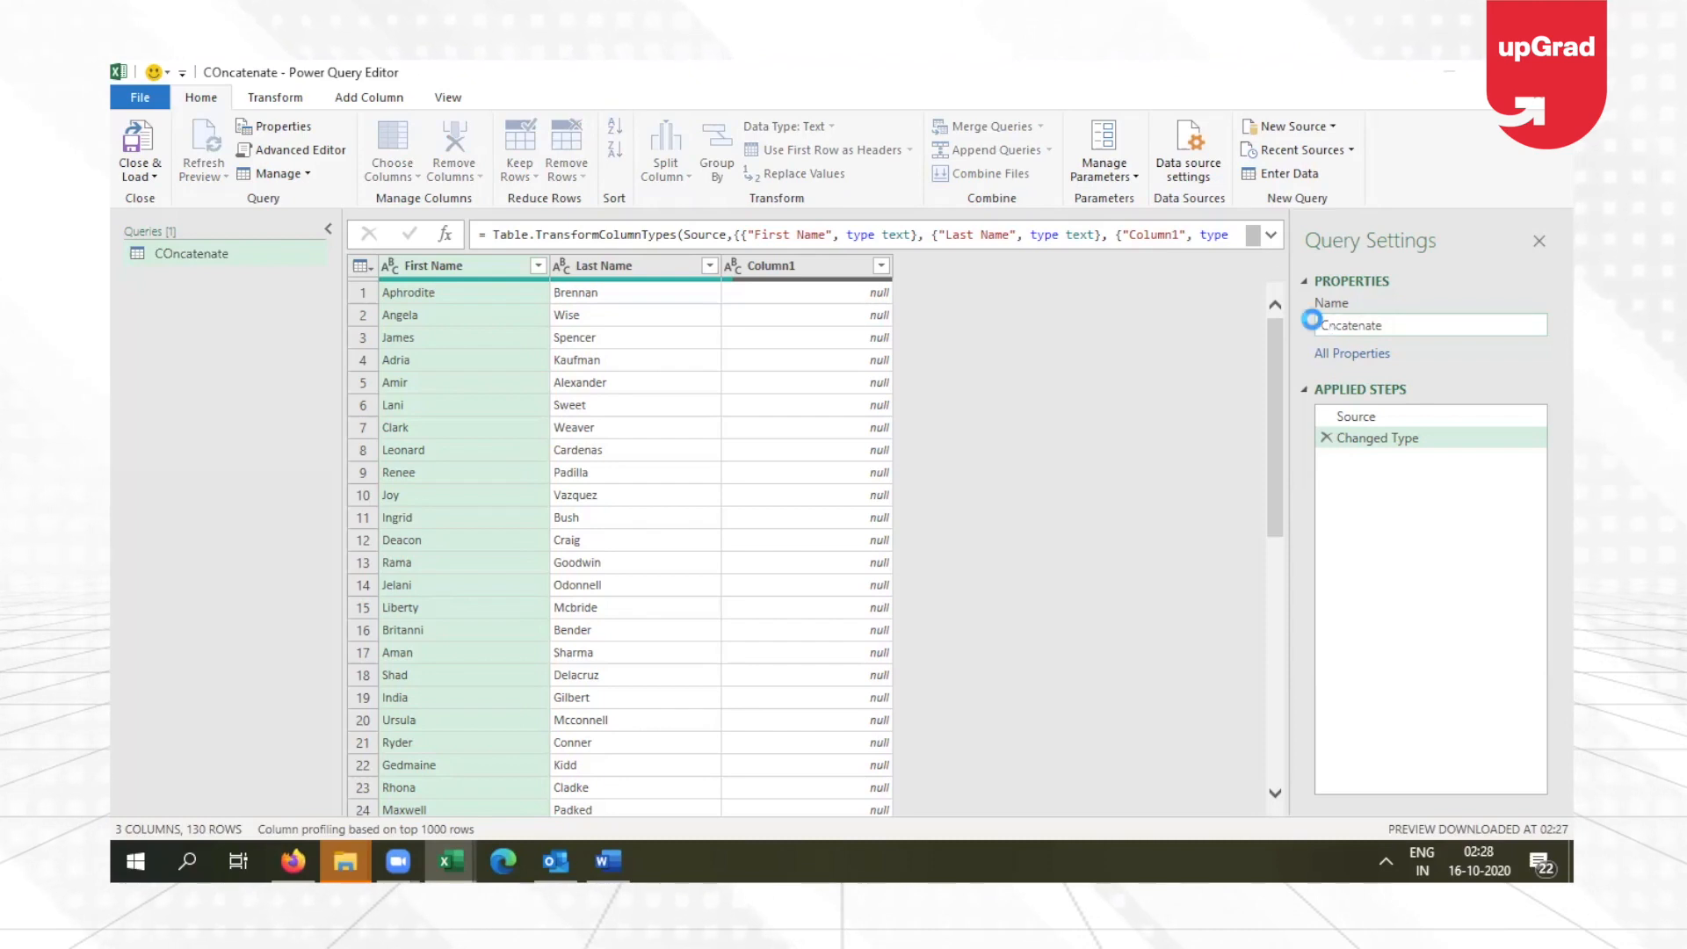
{"action": "key", "text": "Return"}
Step: Remove the empty Column1 from the query
{"action": "left_click", "coordinate": [824, 260]}
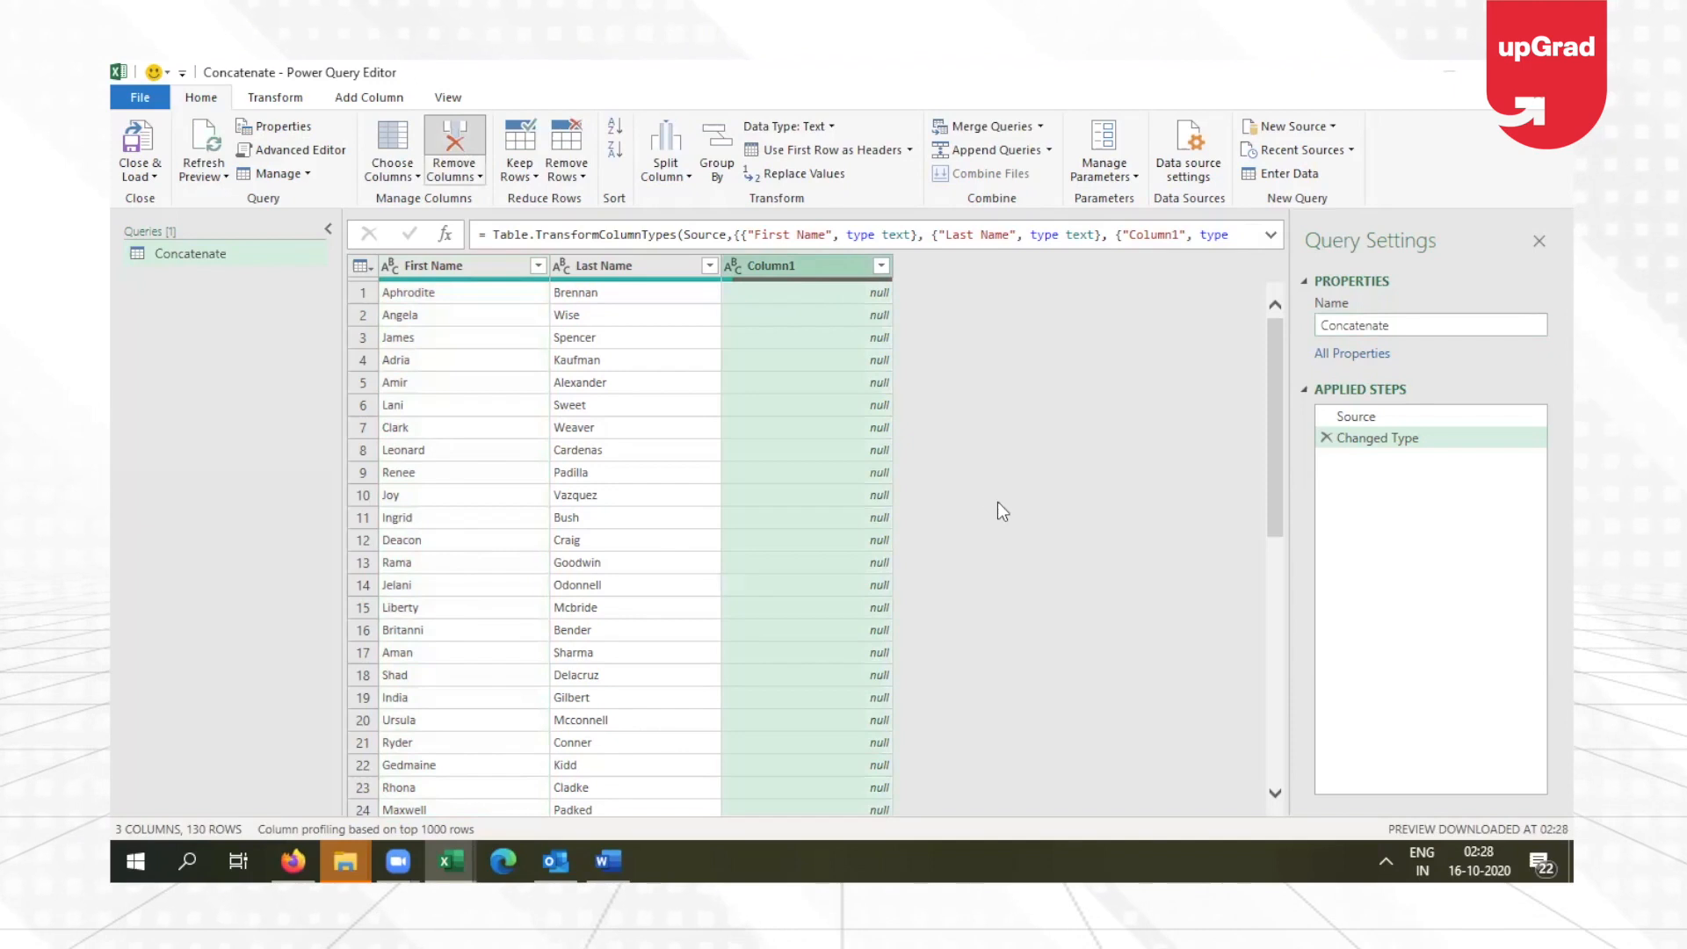
{"action": "key", "text": "Delete"}
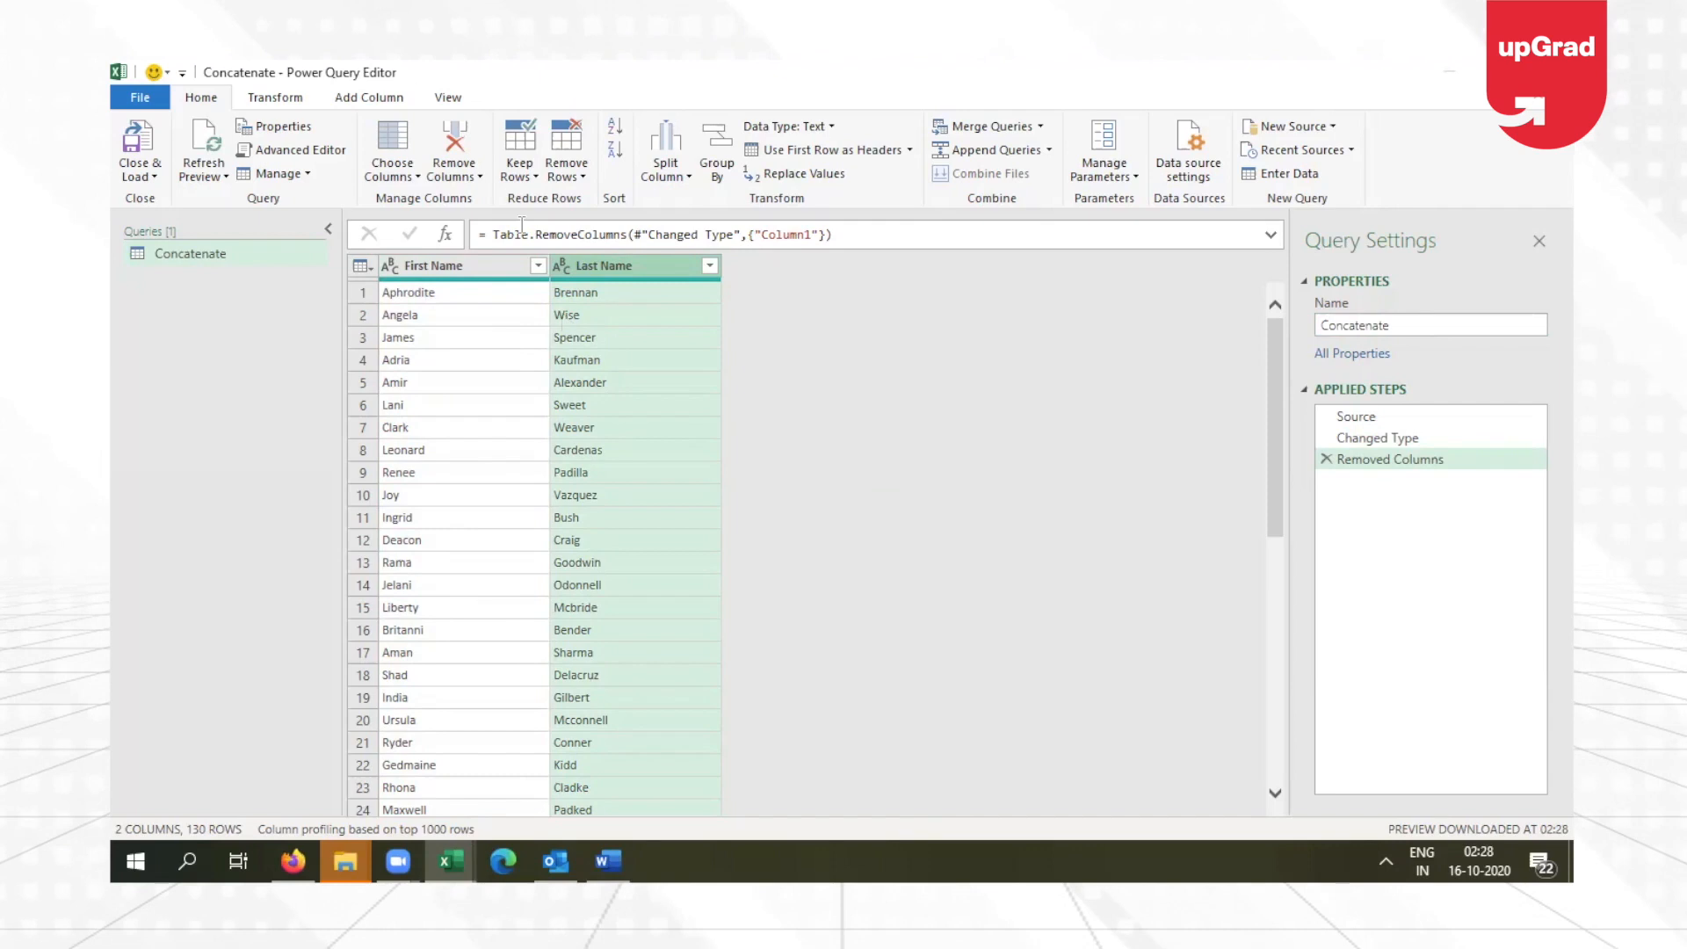
Step: Add a custom column named Full Name with the formula [First Name]&" "&[Last Name]
{"action": "left_click", "coordinate": [378, 99]}
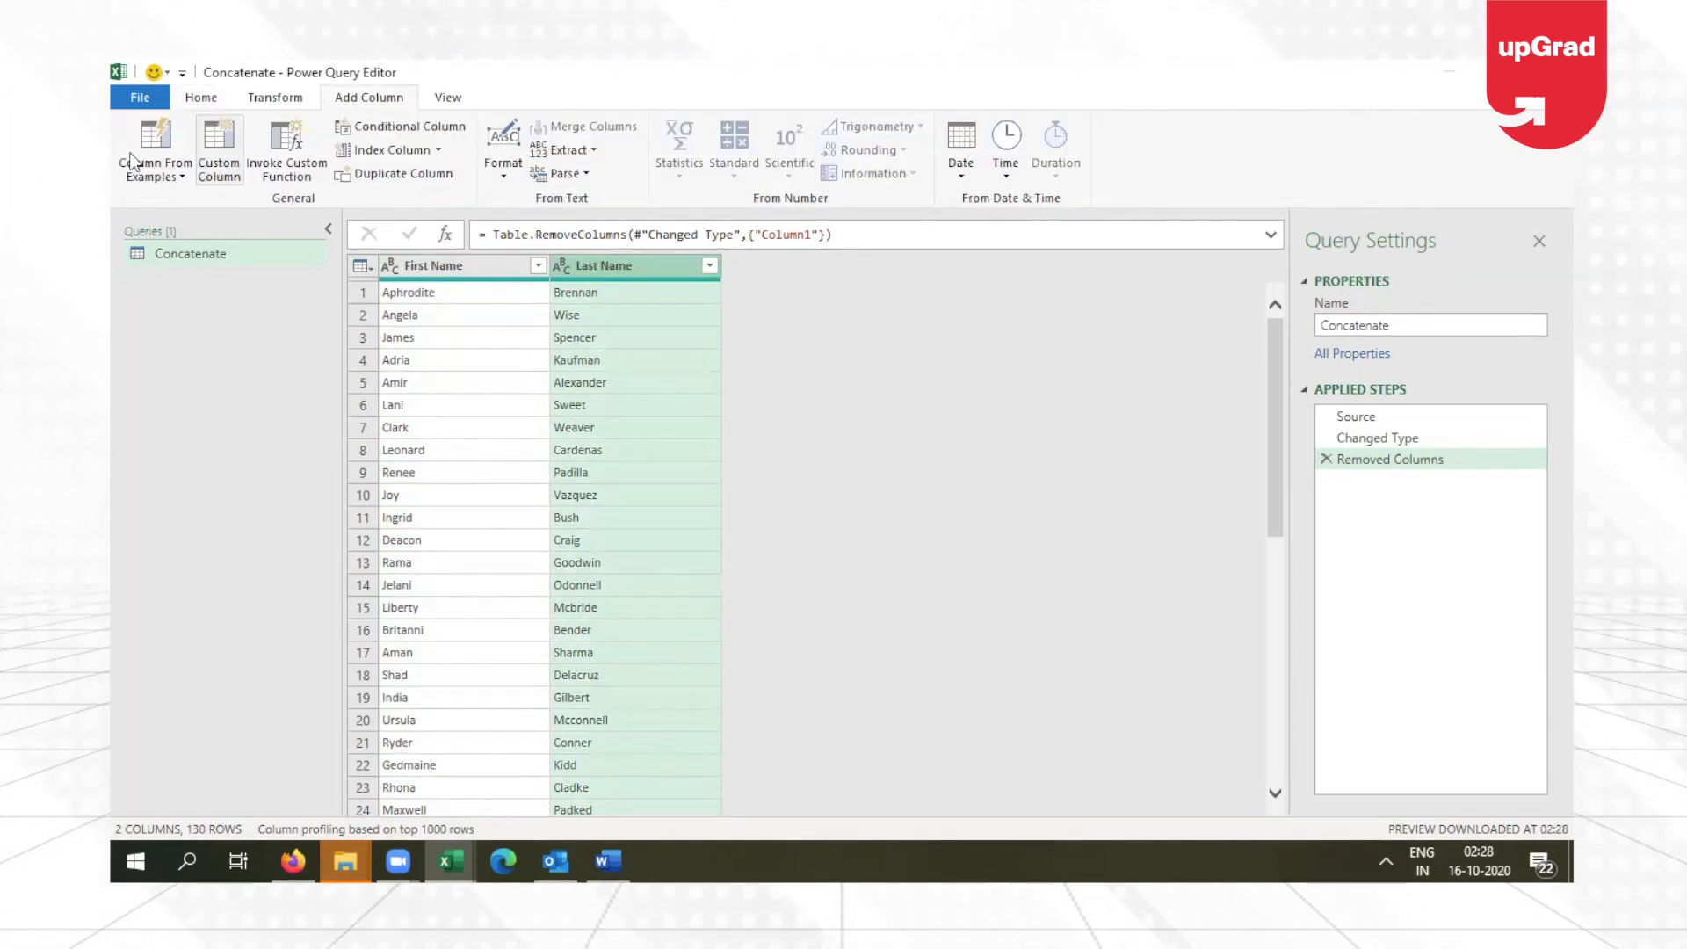
{"action": "left_click", "coordinate": [235, 140]}
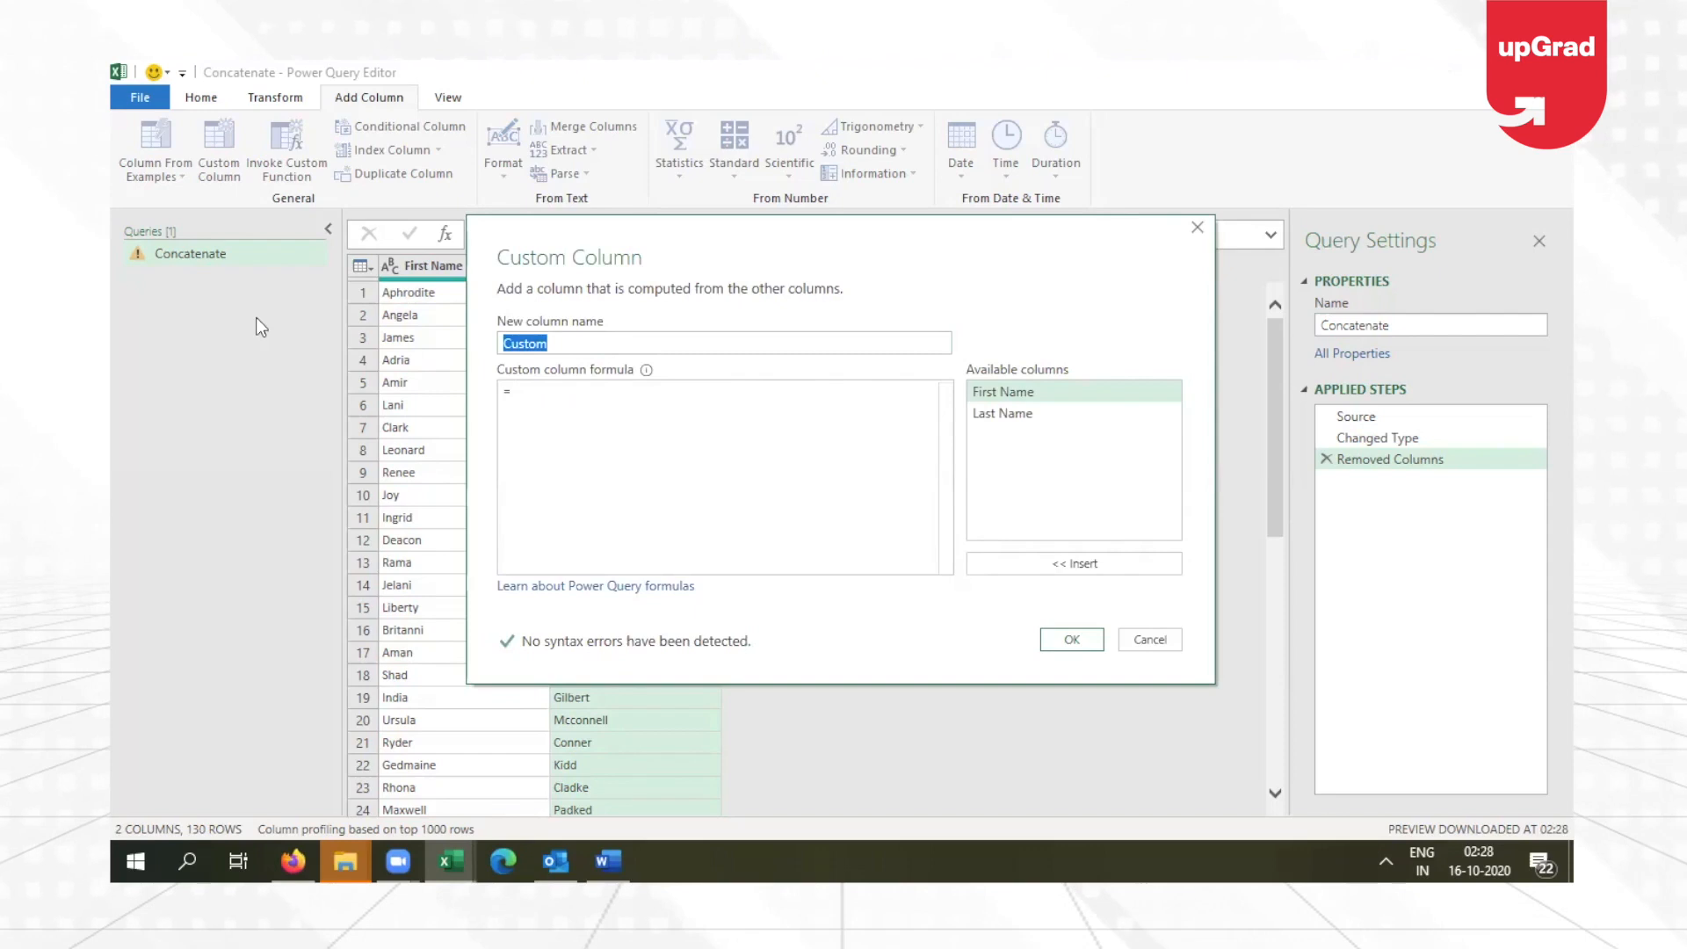
{"action": "type", "text": "Full Name"}
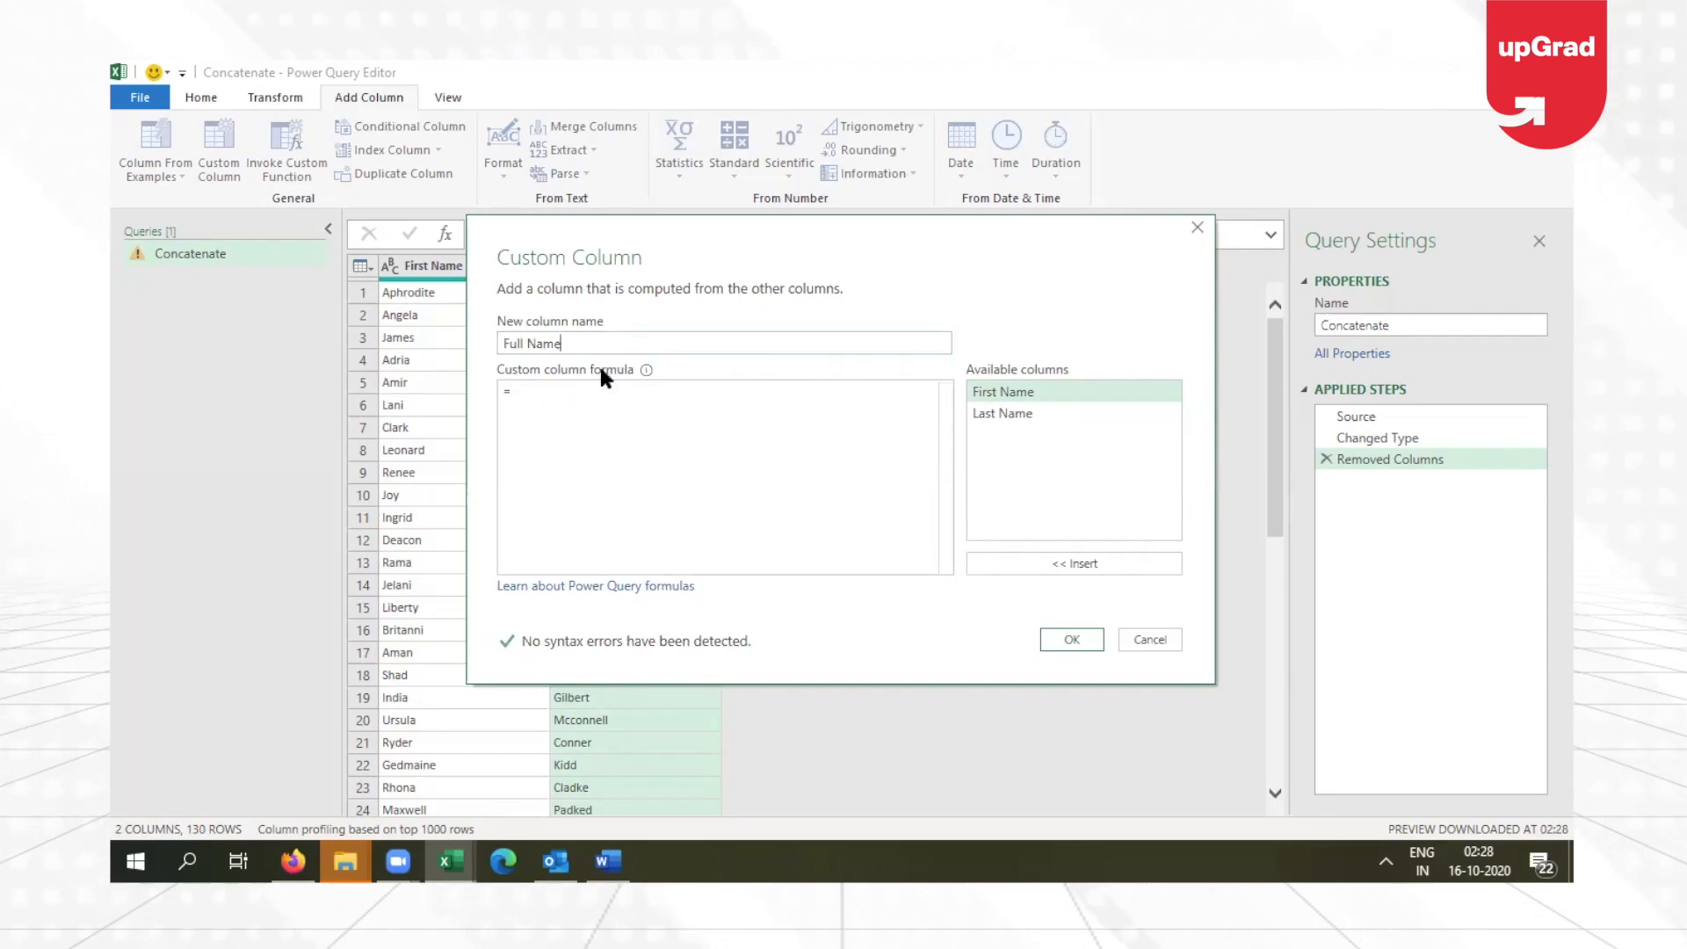
{"action": "double_click", "coordinate": [1049, 396]}
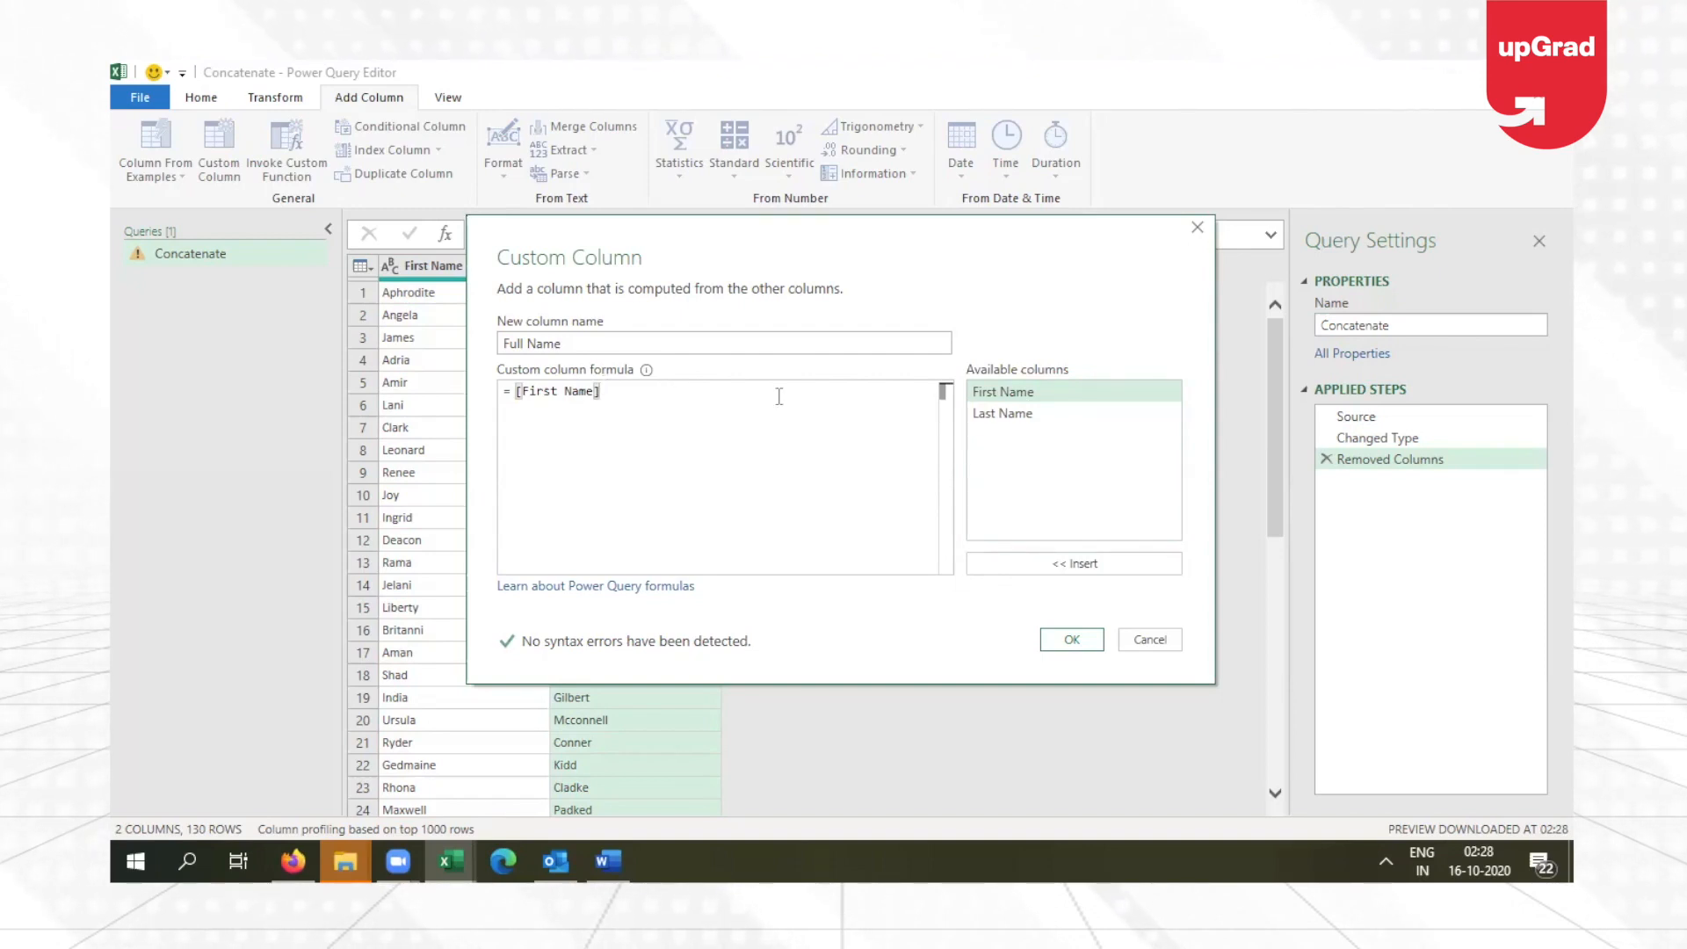
{"action": "type", "text": "&"}
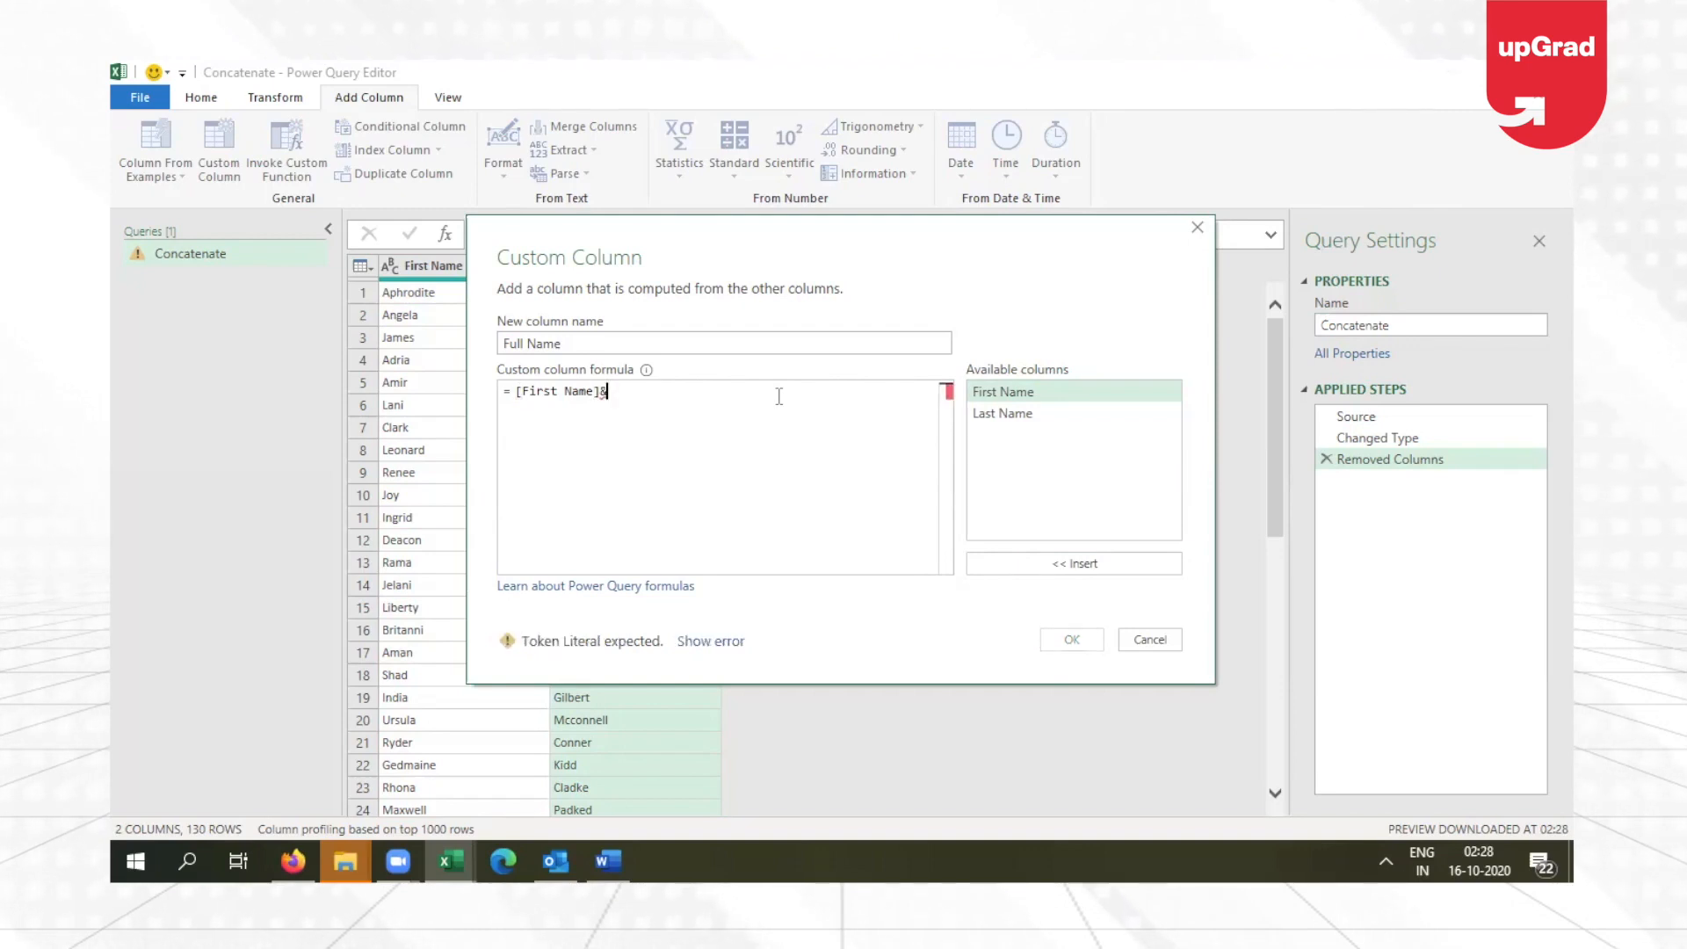
{"action": "type", "text": "\""}
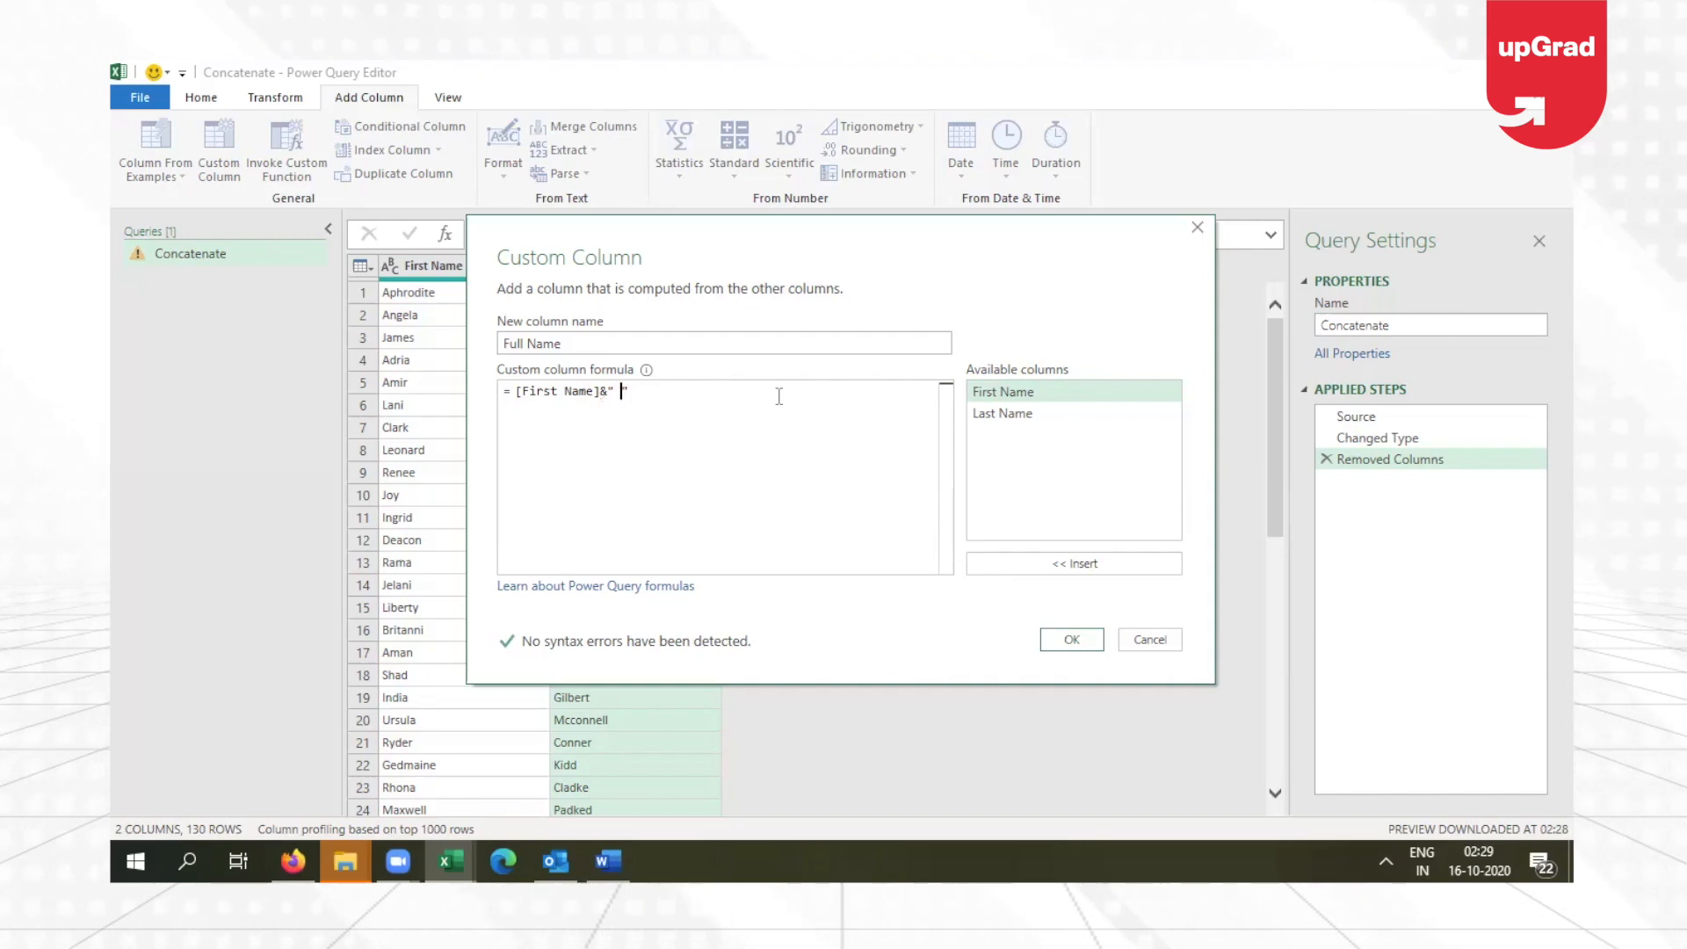
{"action": "key", "text": "Right"}
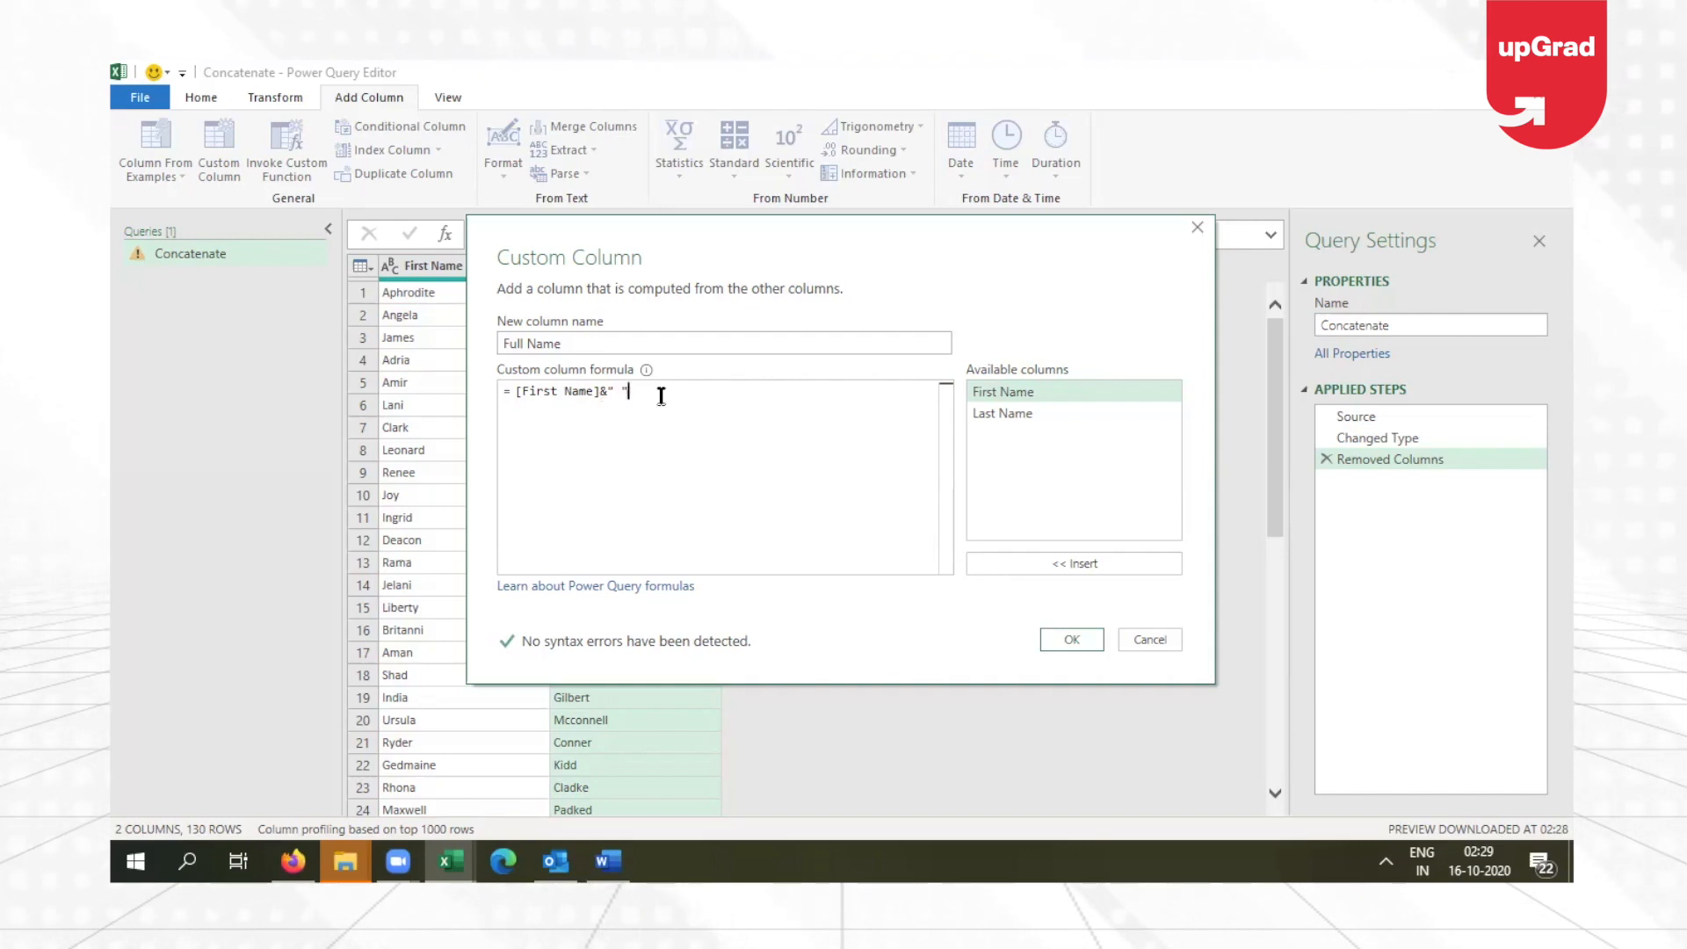
{"action": "type", "text": "&"}
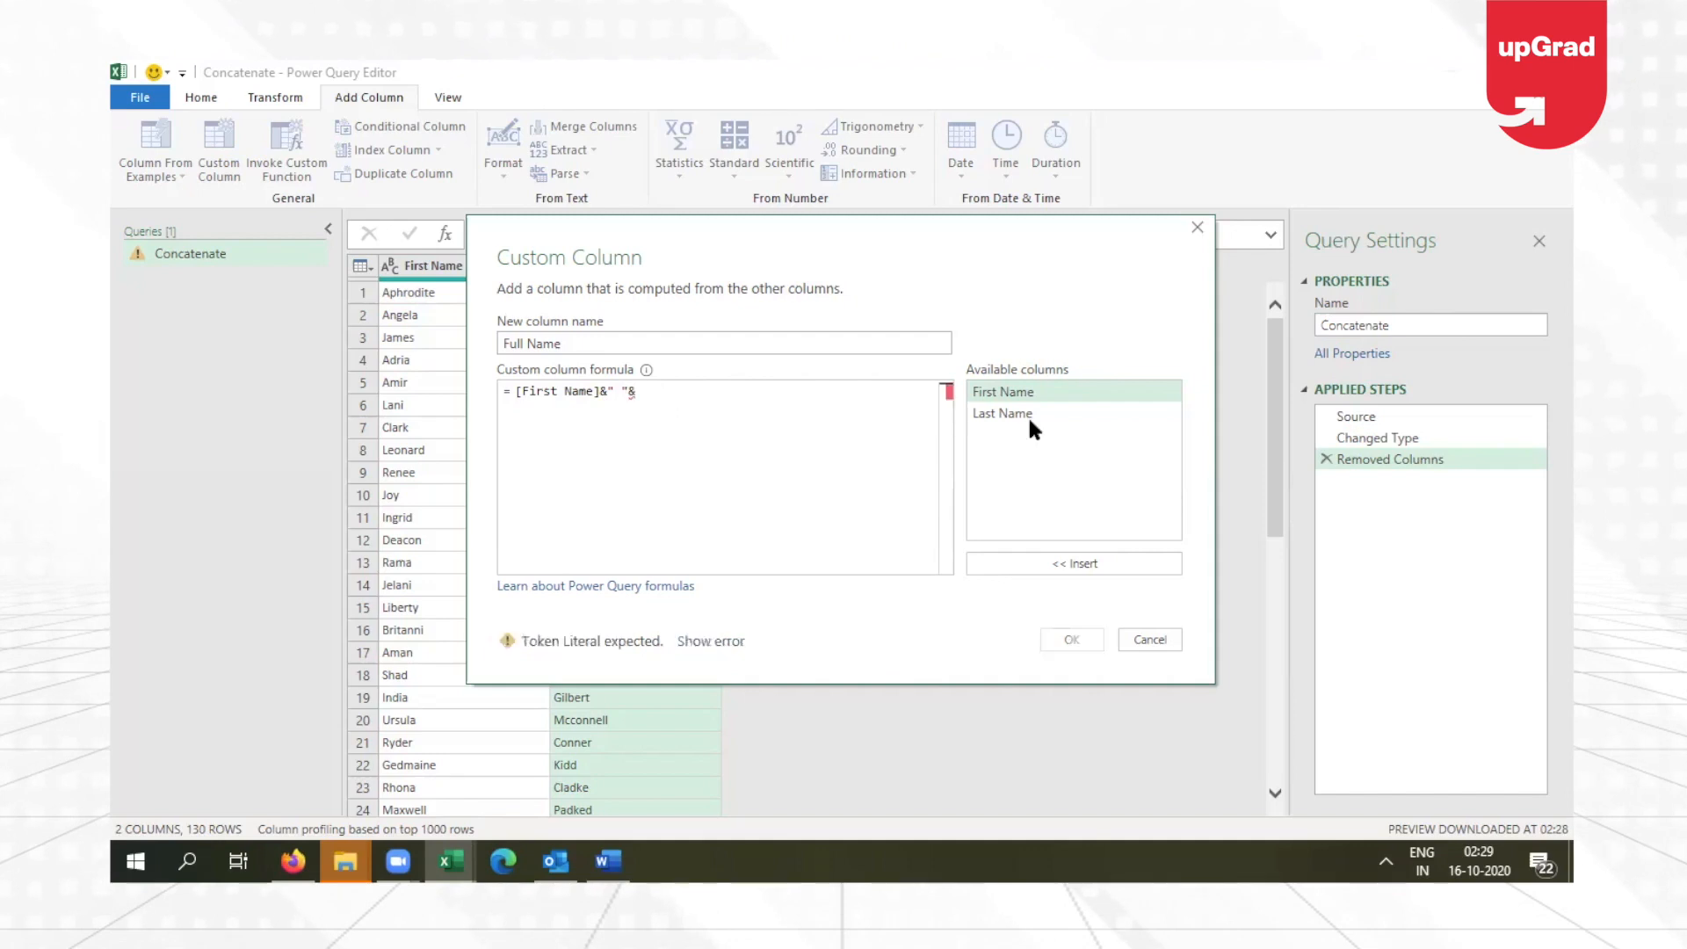
{"action": "double_click", "coordinate": [1030, 411]}
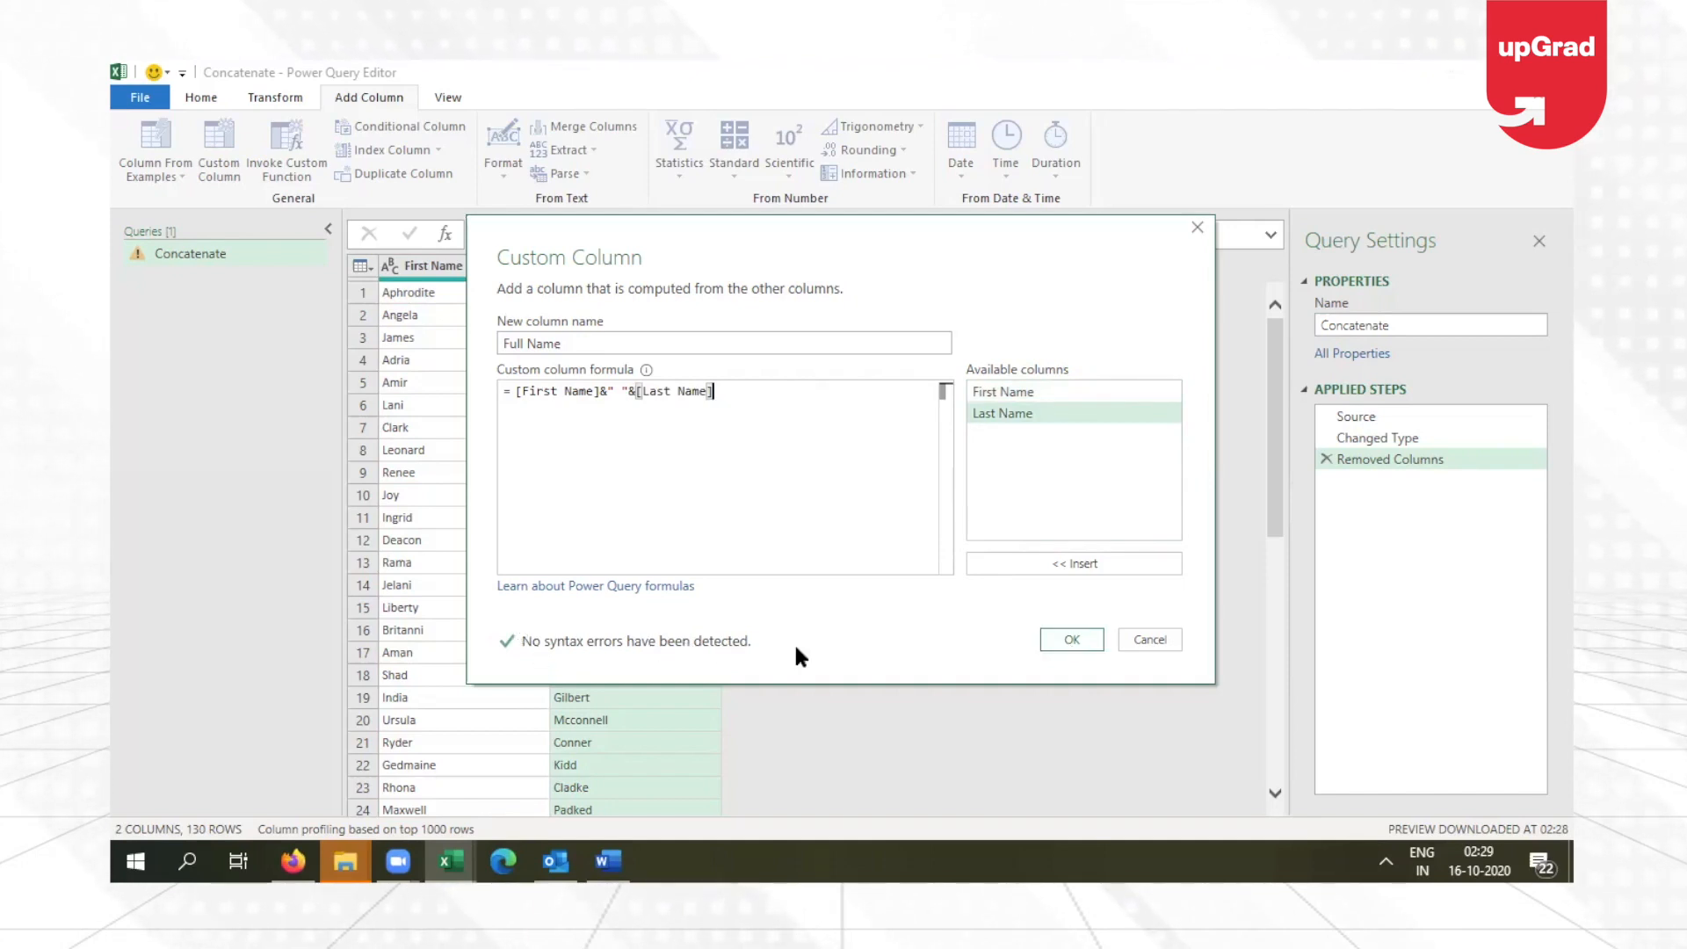
{"action": "left_click", "coordinate": [1086, 642]}
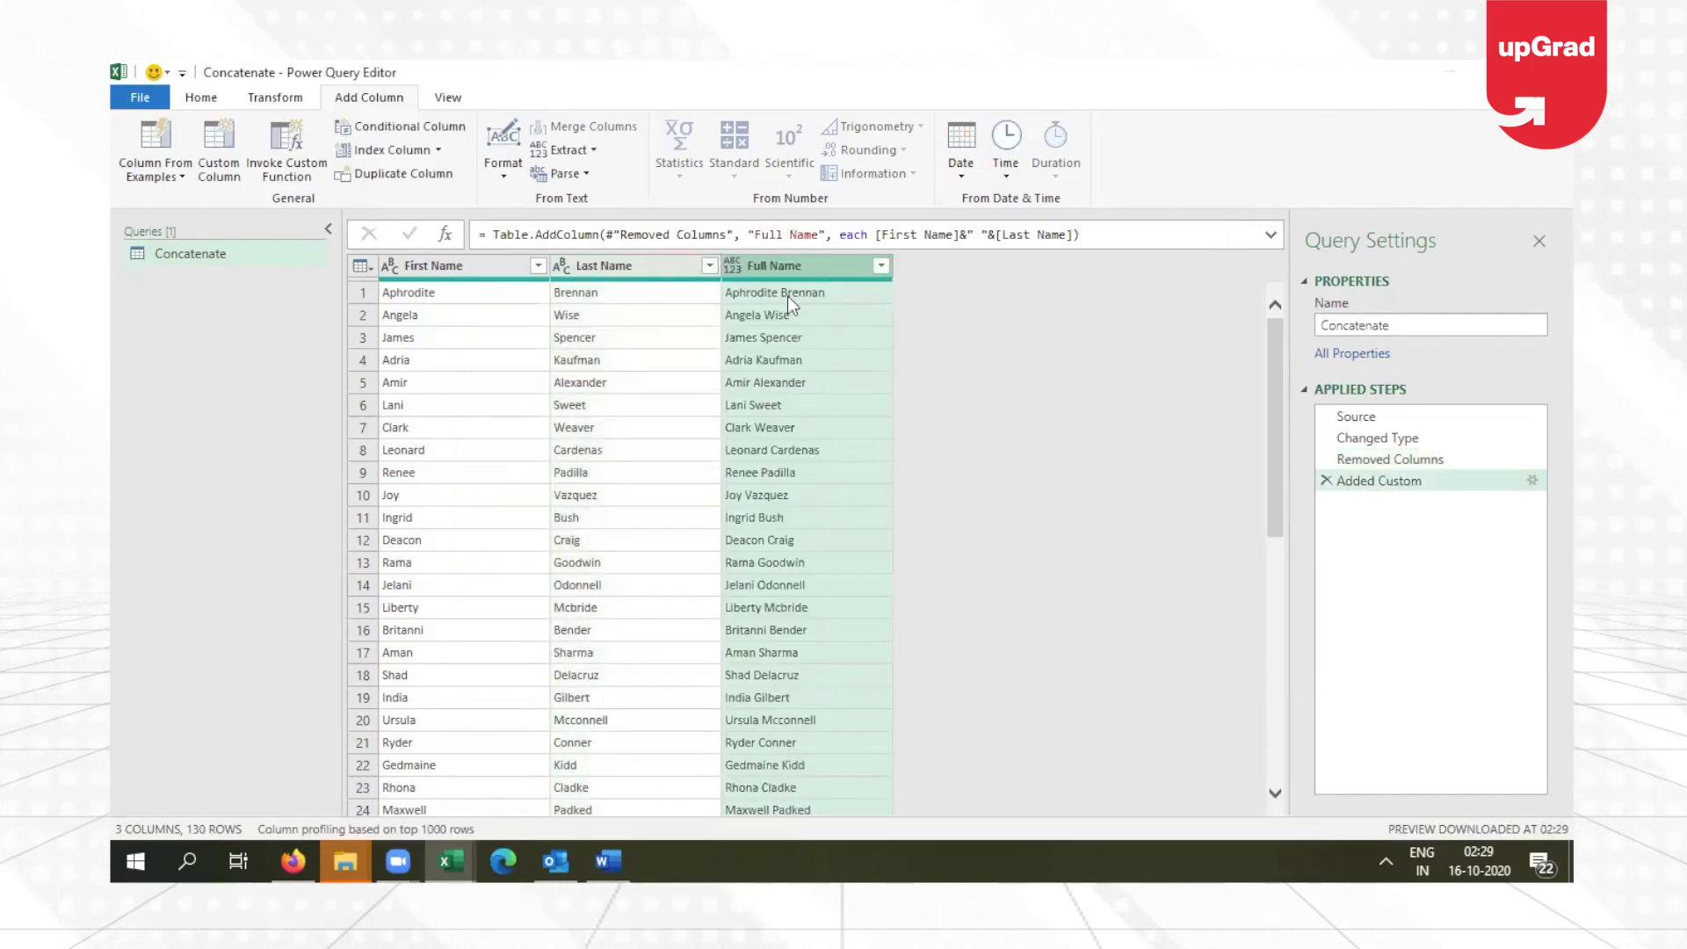
Step: Remove the First Name and Last Name columns, keeping only the Full Name column
{"action": "left_click", "coordinate": [467, 271]}
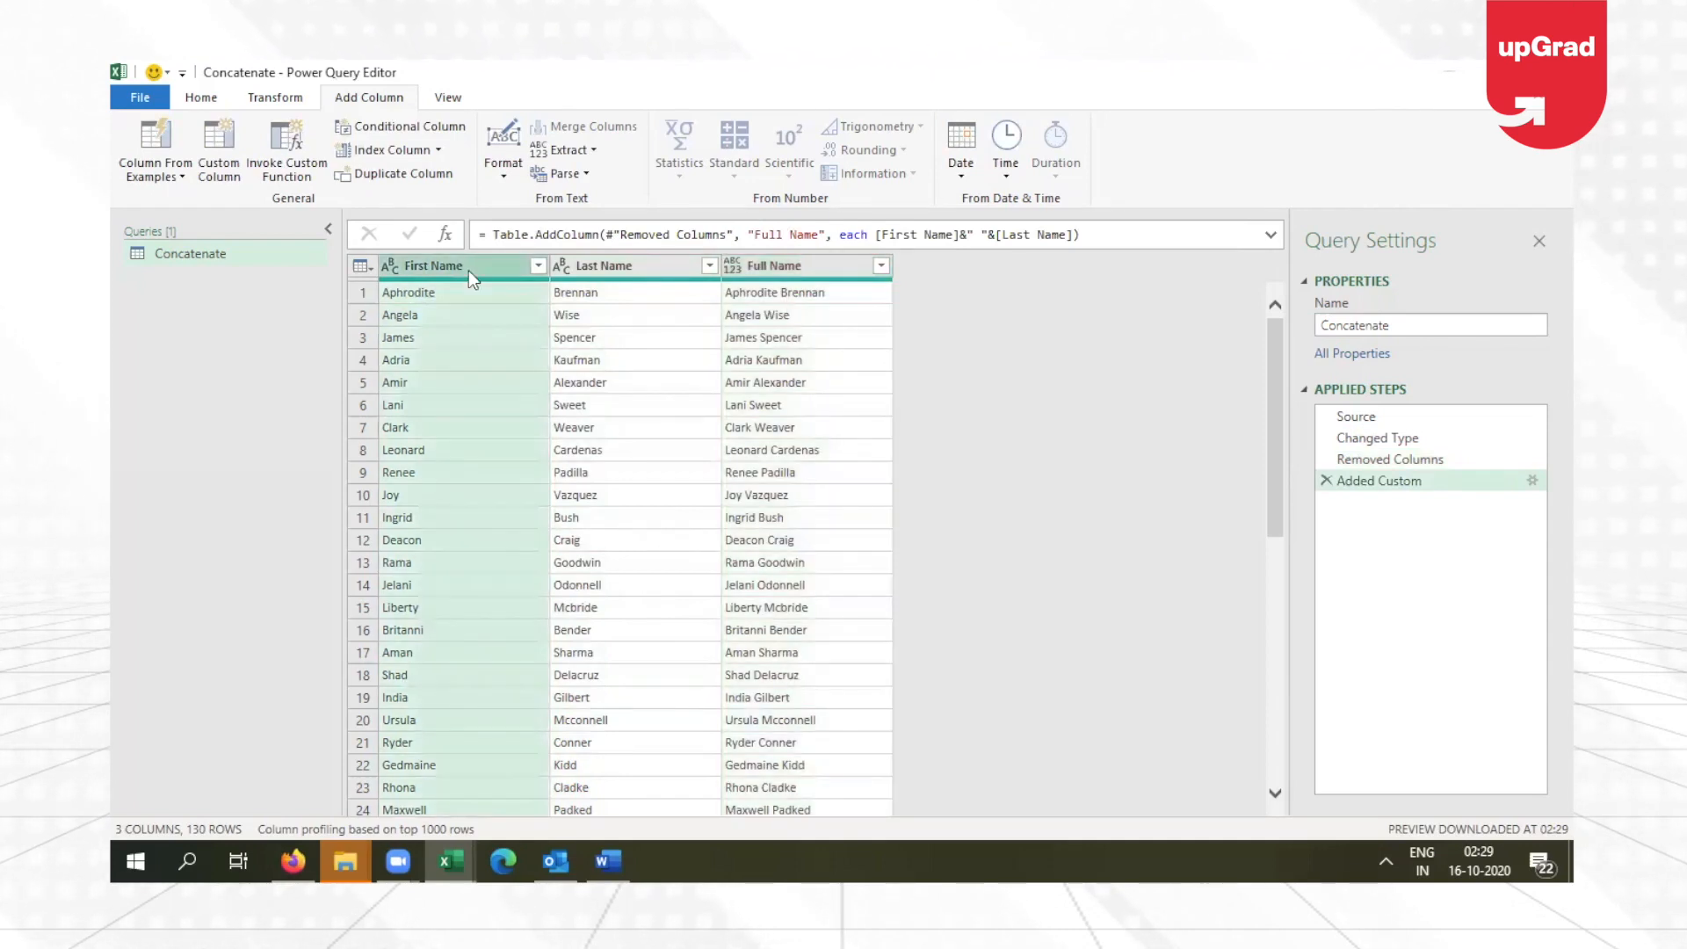
{"action": "right_click", "coordinate": [467, 270]}
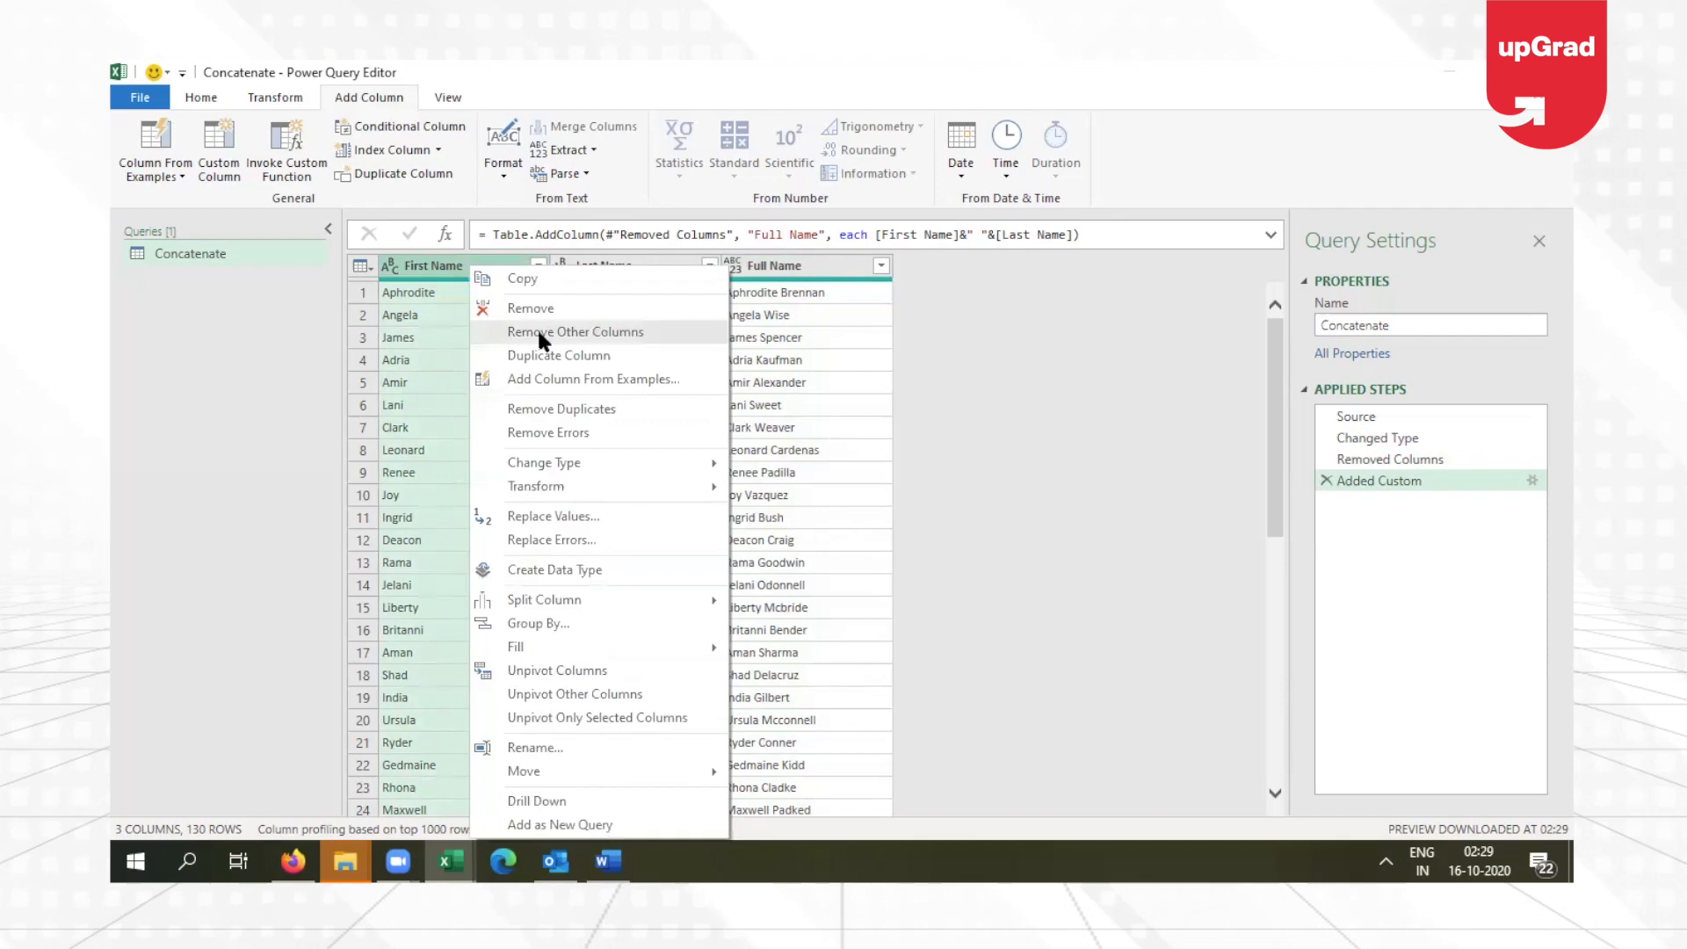
{"action": "left_click", "coordinate": [544, 279]}
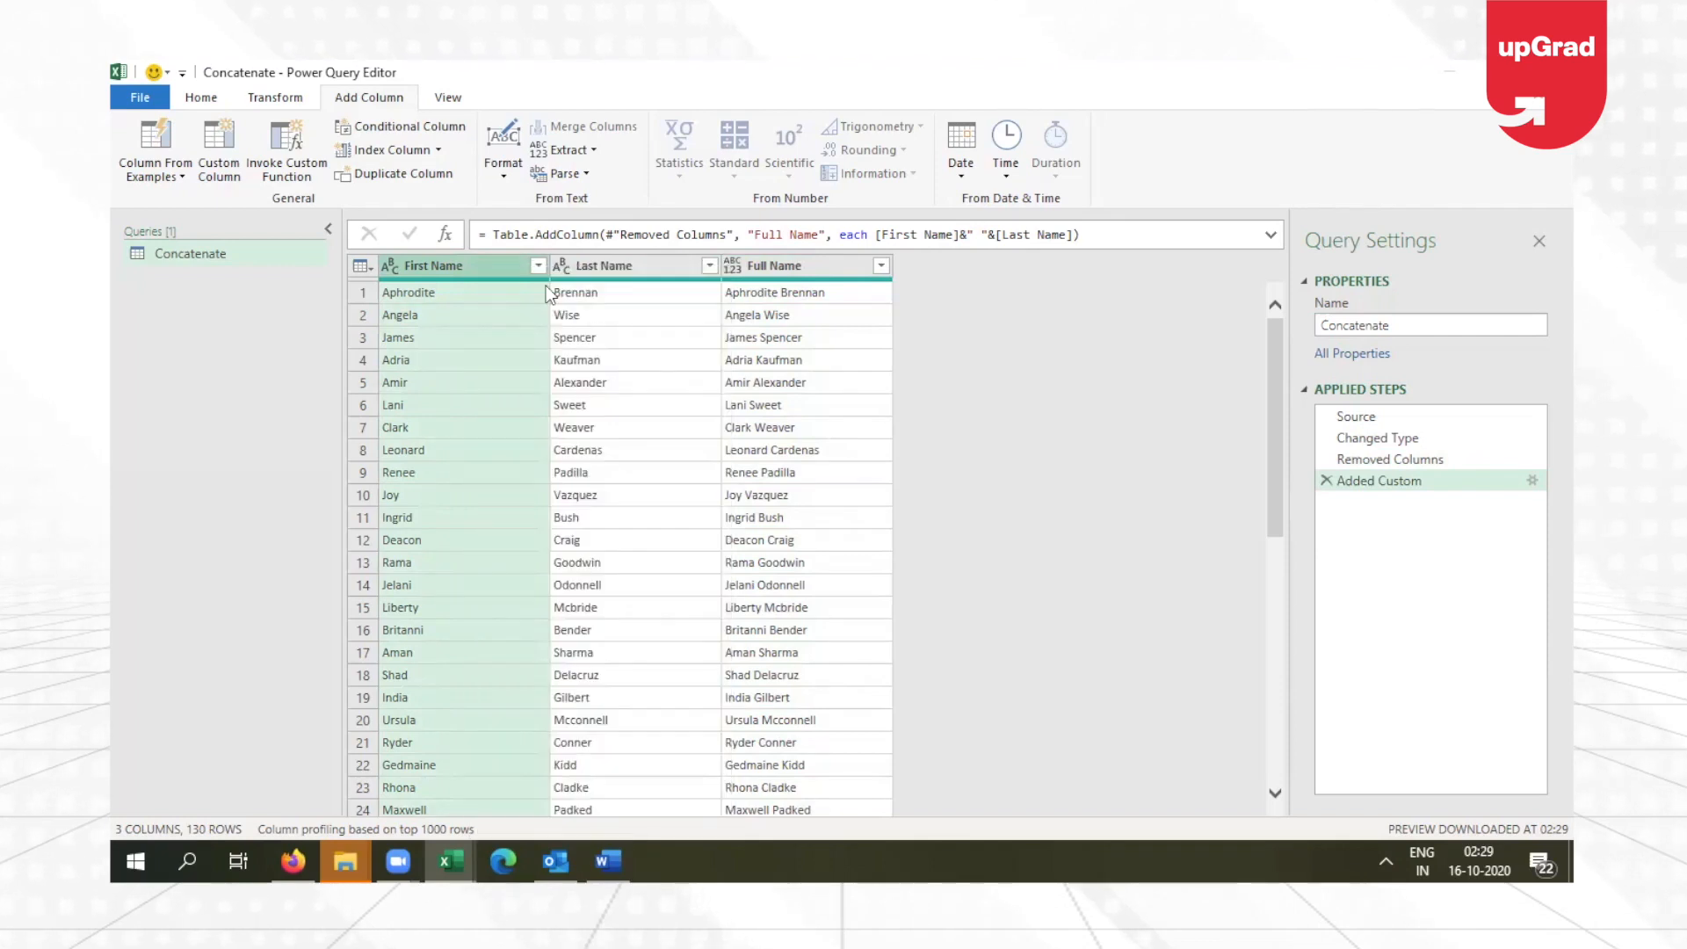
{"action": "left_click", "coordinate": [604, 263], "text": "ctrl"}
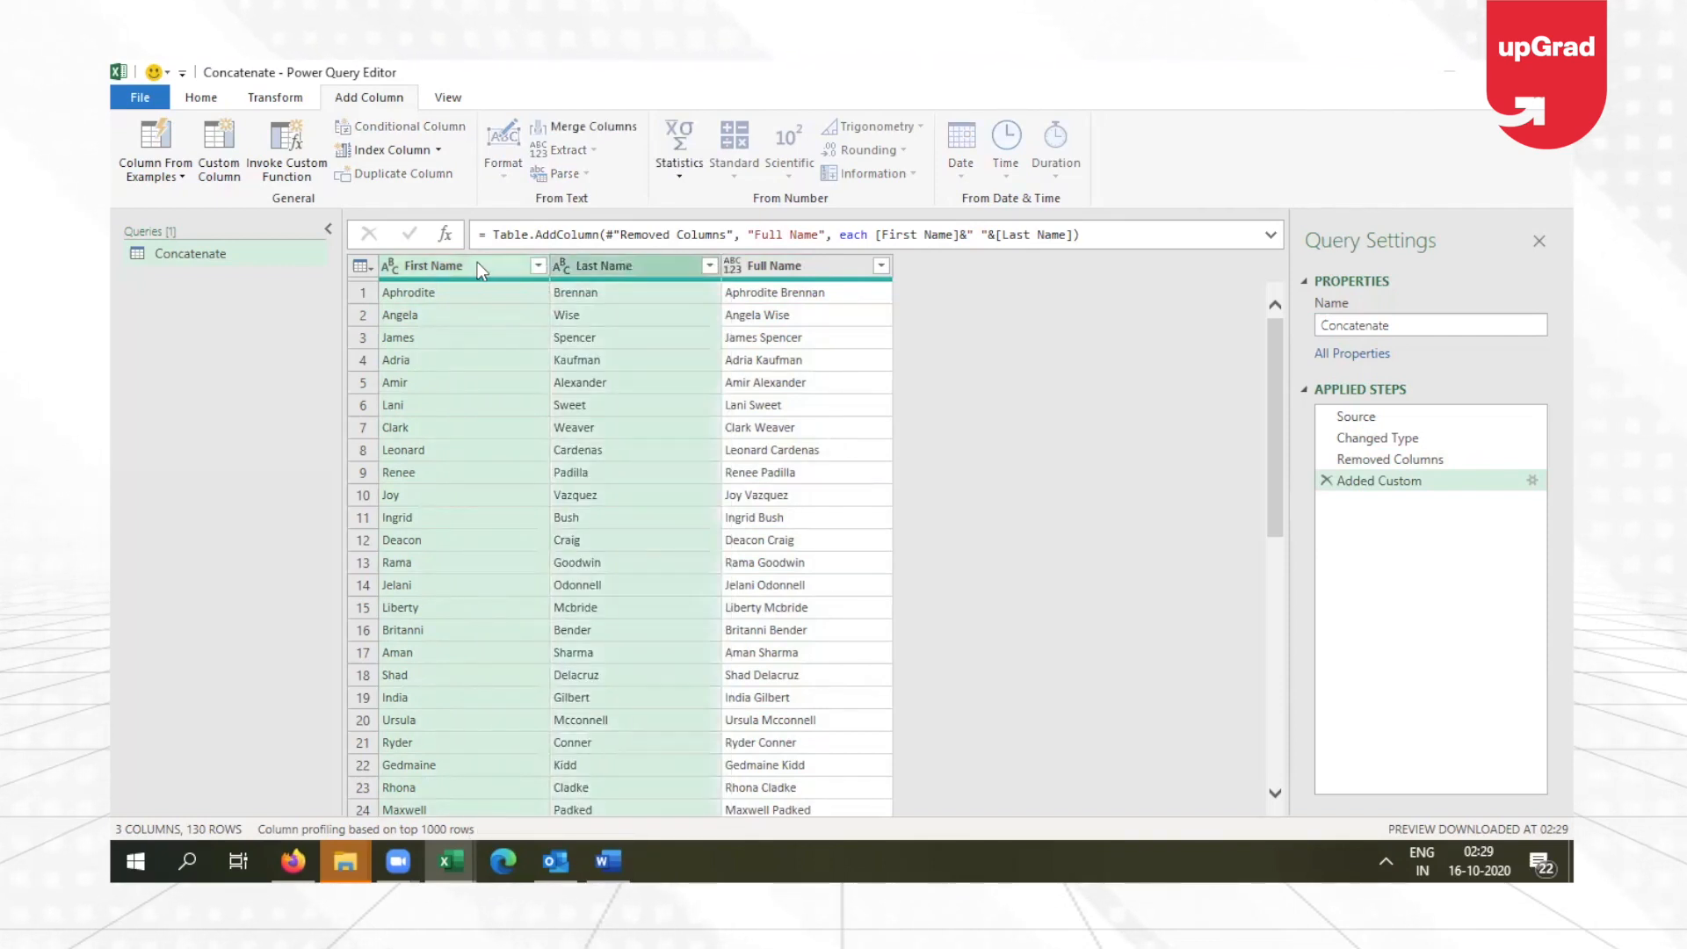
{"action": "right_click", "coordinate": [576, 303]}
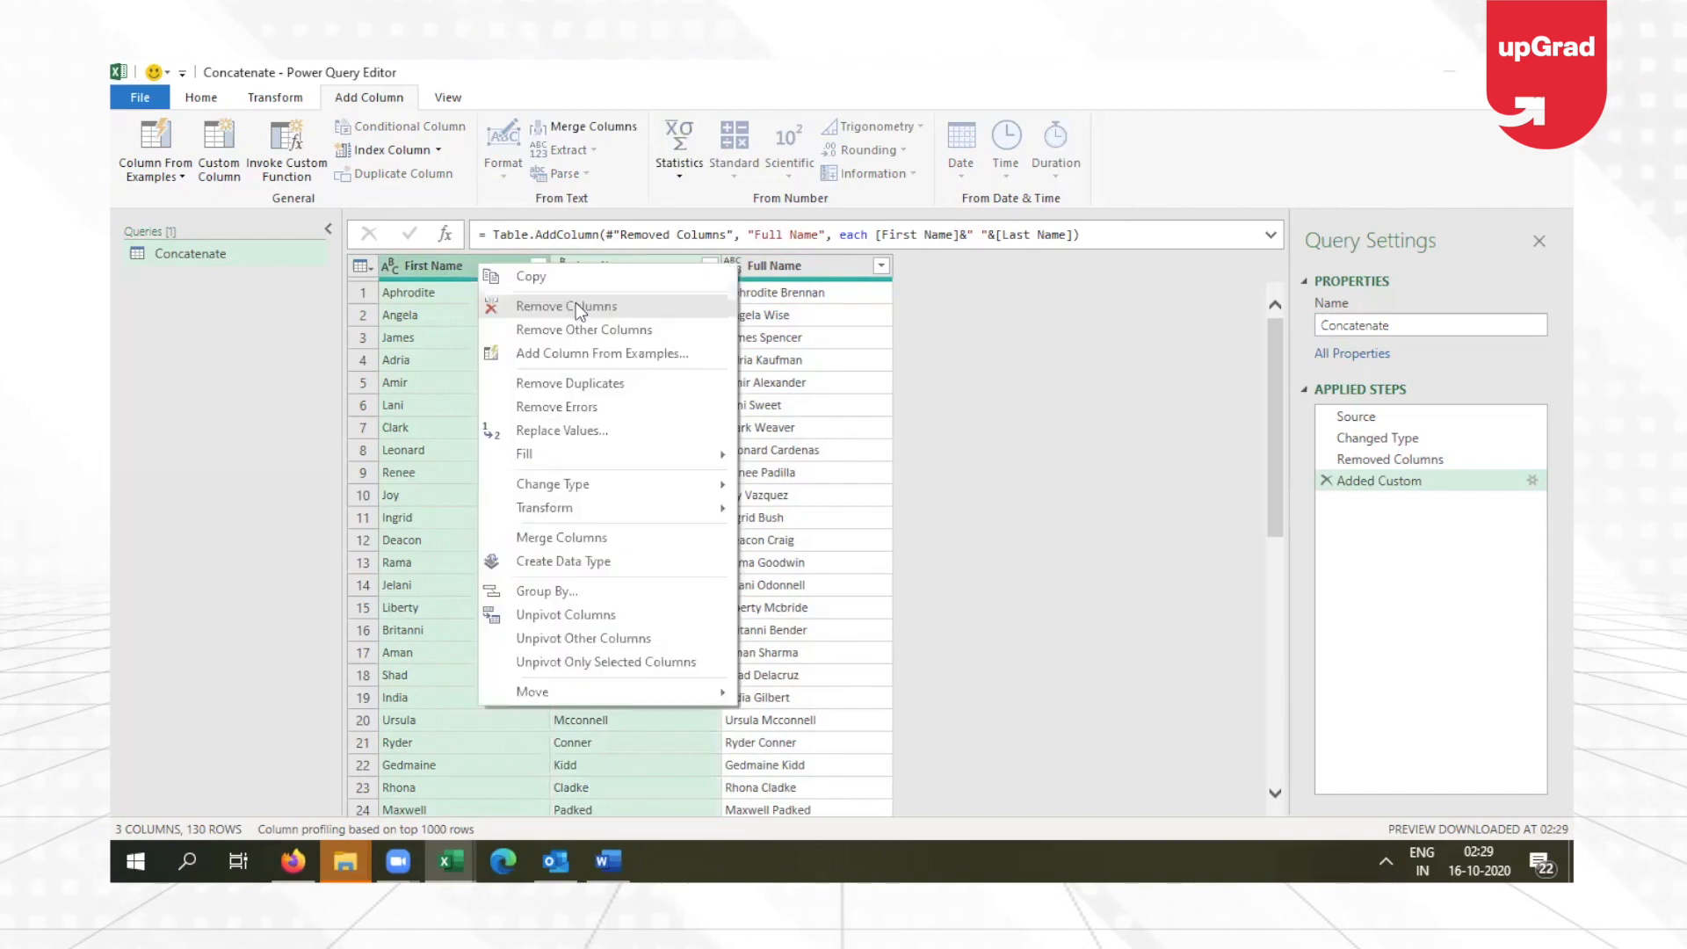
{"action": "key", "text": "Escape"}
{"action": "key", "text": "Delete"}
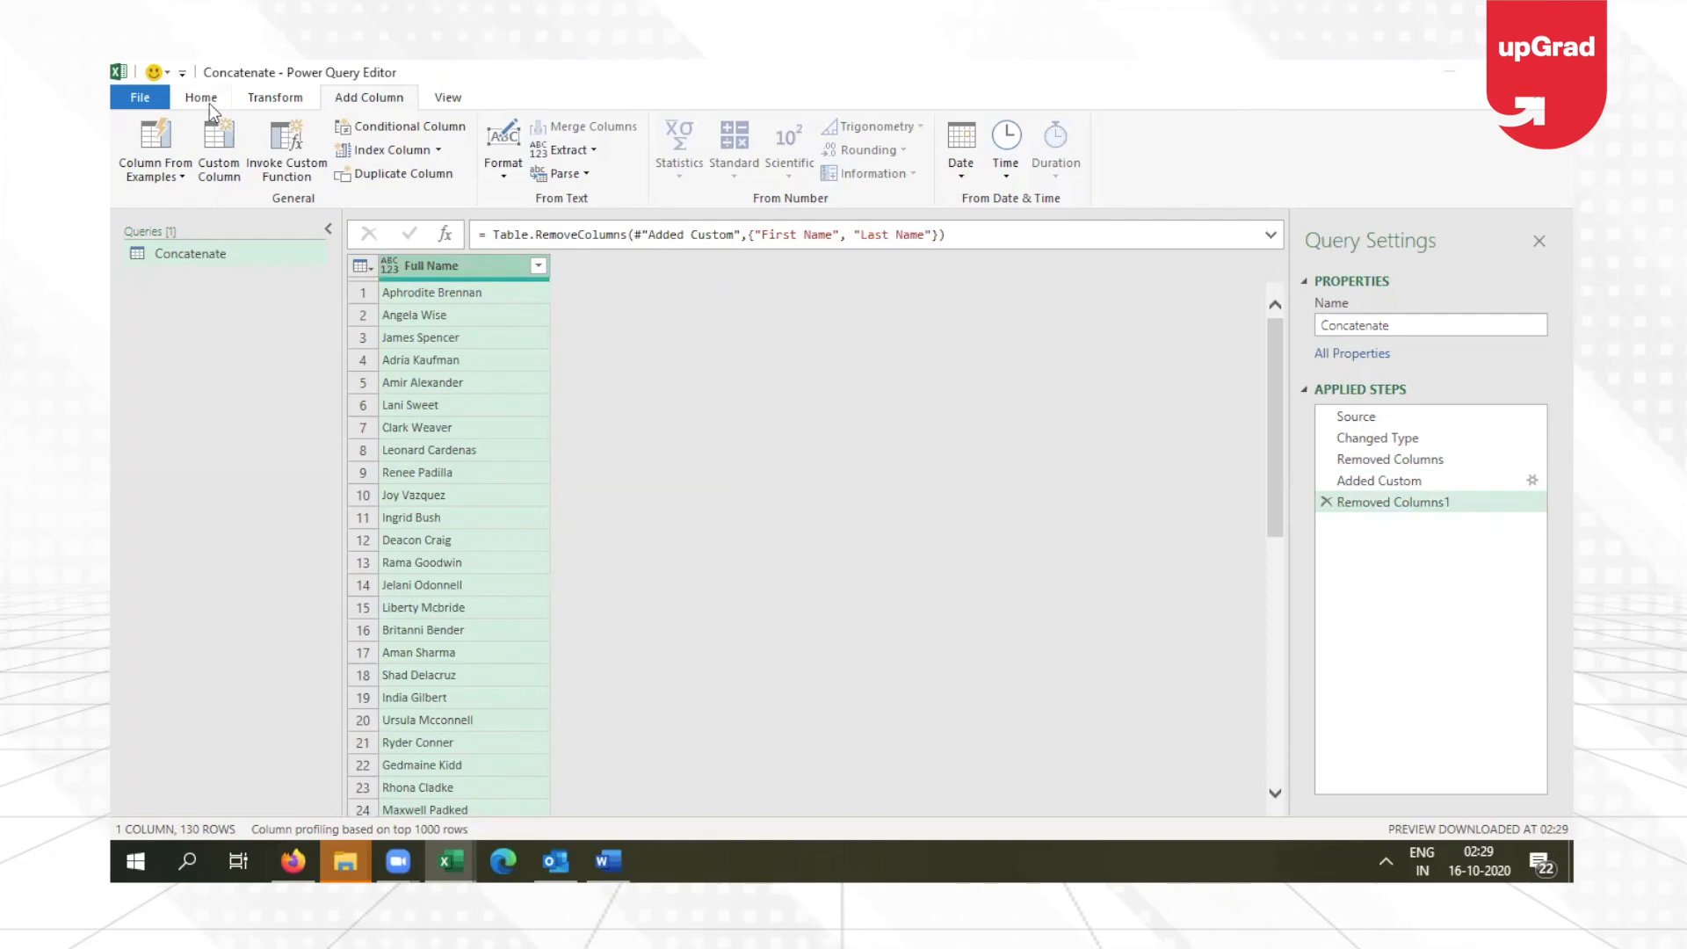
{"action": "scroll", "coordinate": [141, 141], "scroll_direction": "up", "scroll_amount": 2}
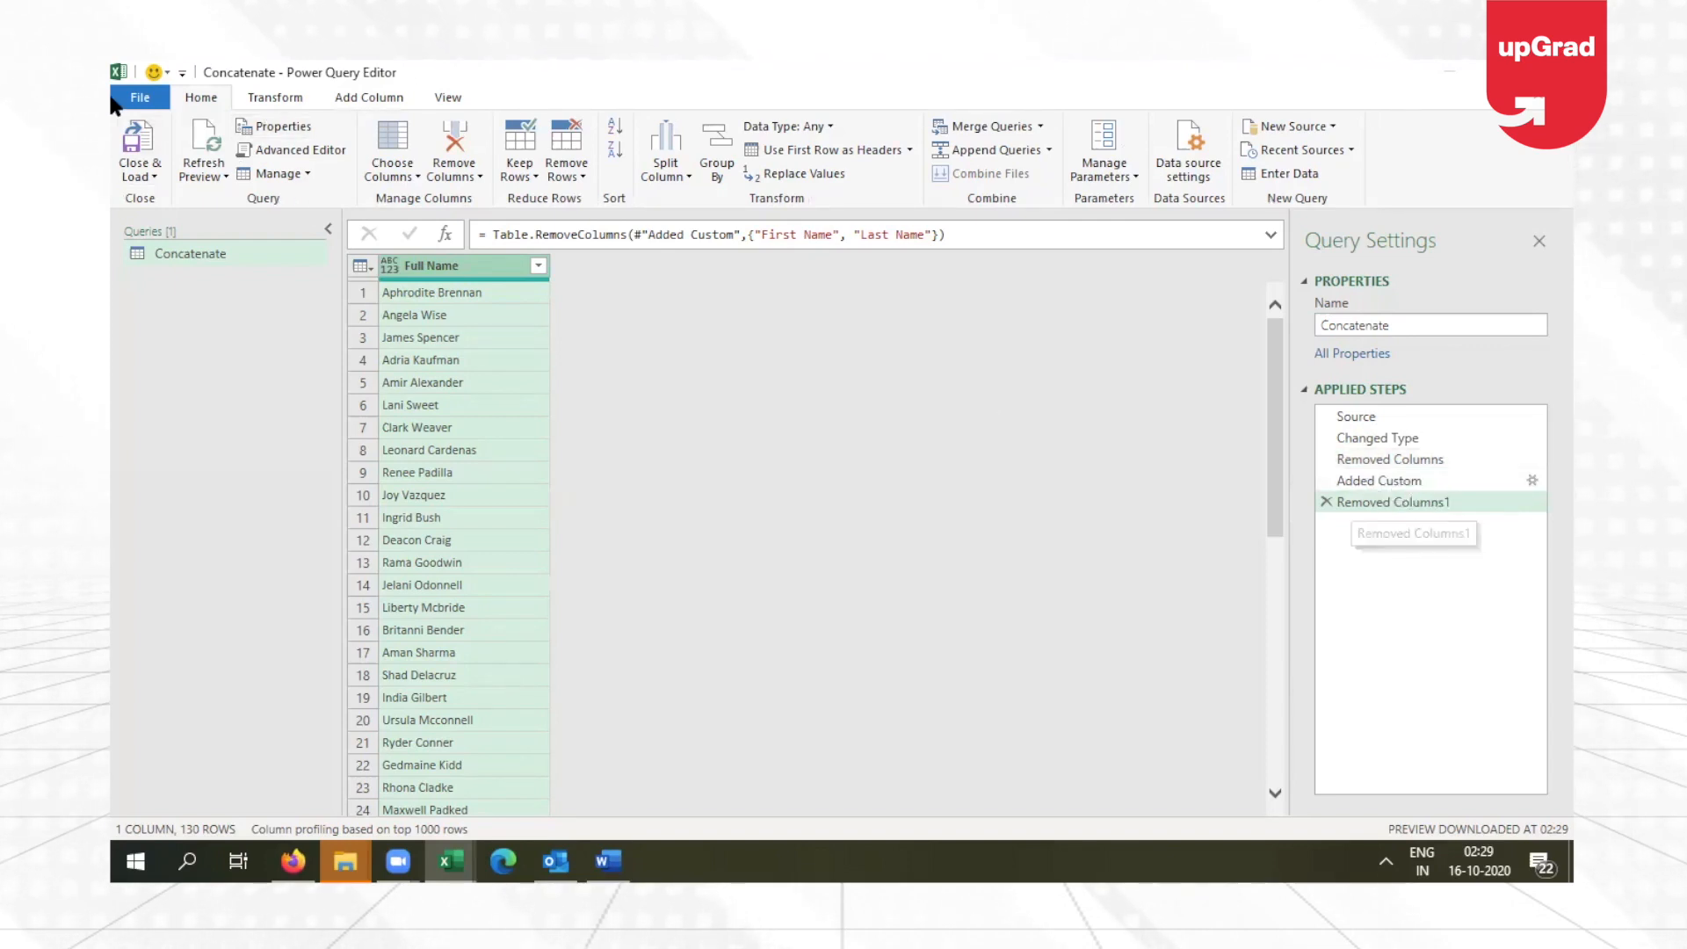
Step: Close the query editor and load the Concatenate query into a new worksheet
{"action": "left_click", "coordinate": [142, 151]}
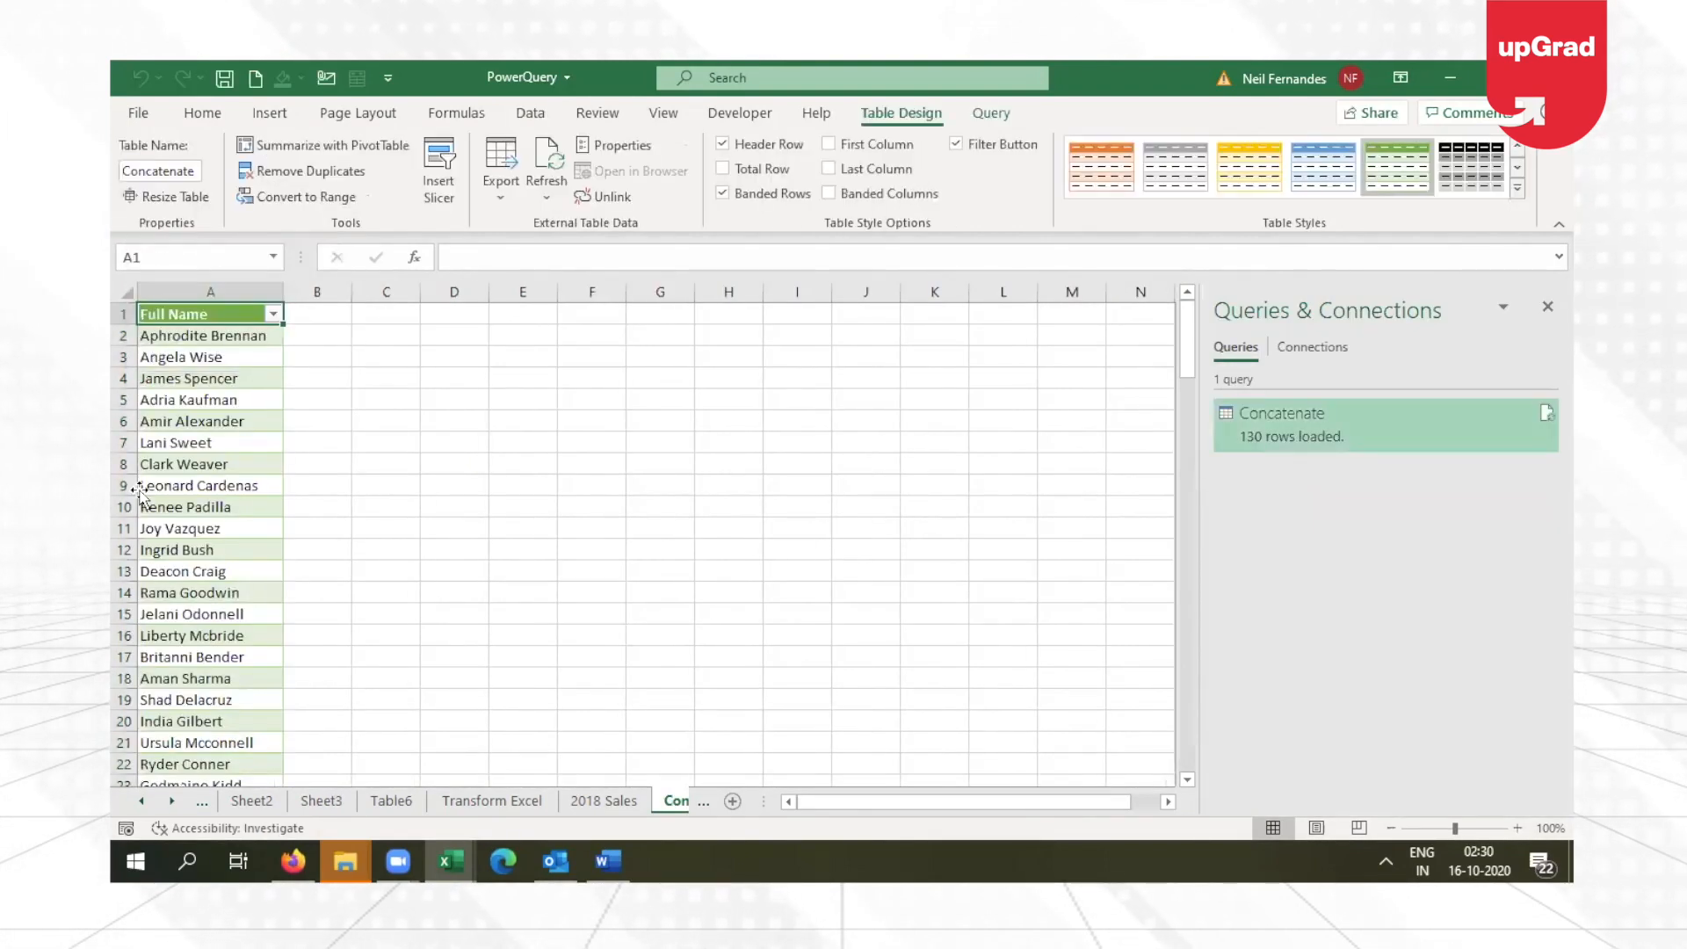
{"action": "key", "text": "Down"}
{"action": "key", "text": "Down"}
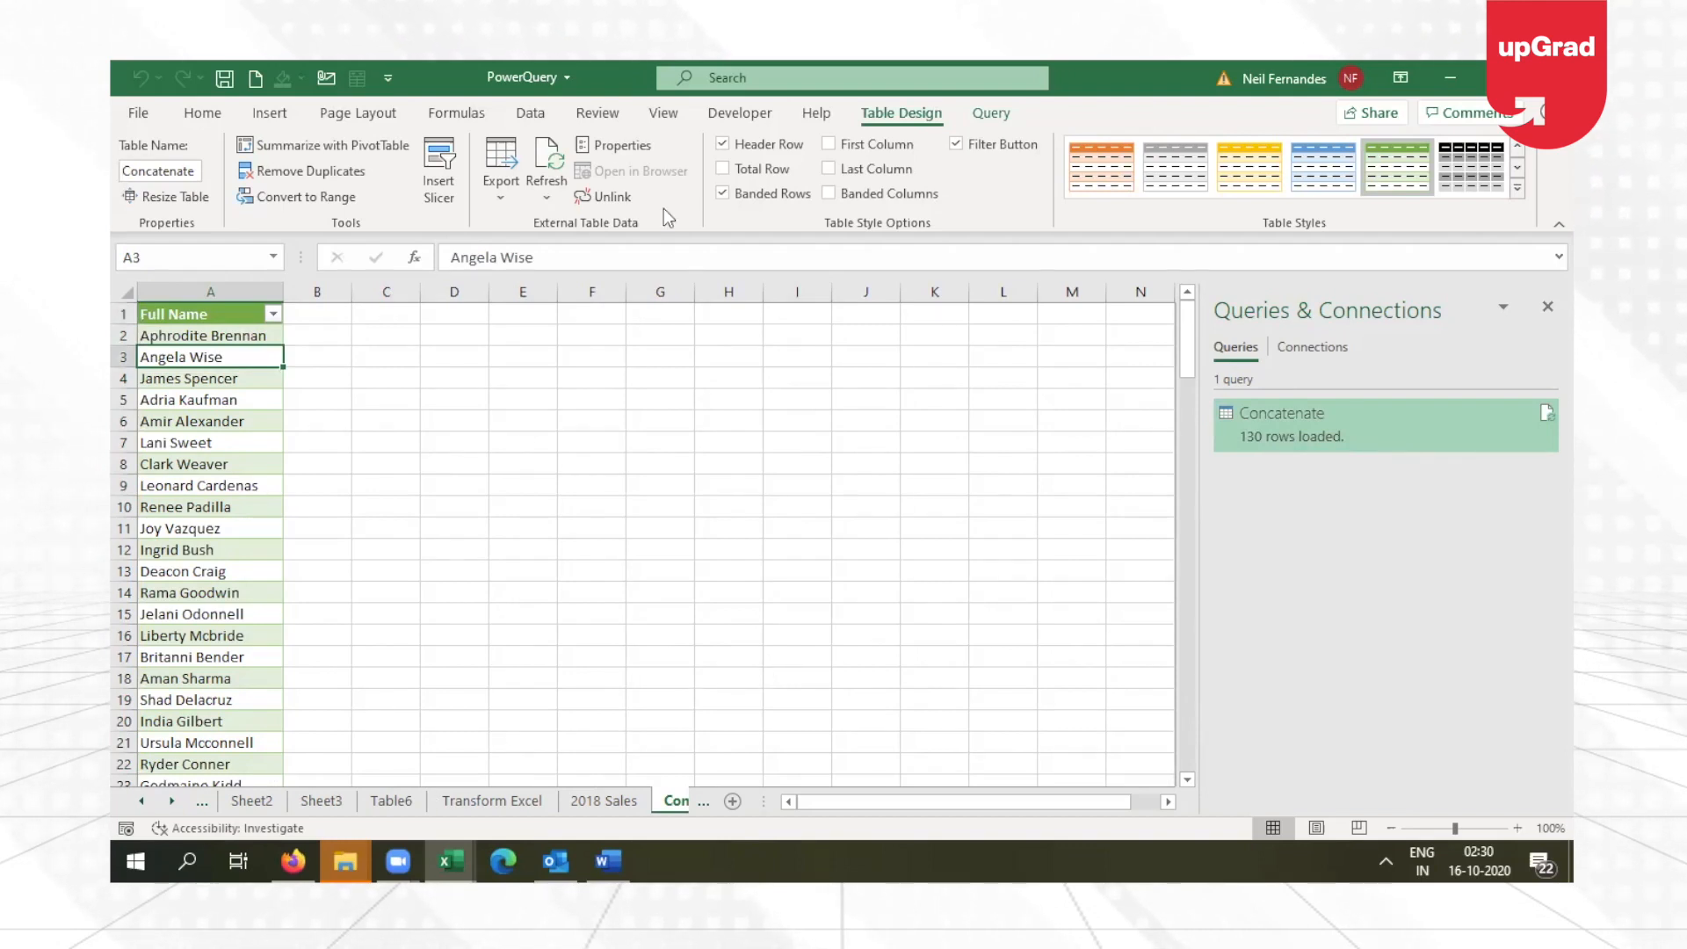
Step: Examine the sales table's columns on the Table6 sheet and the commission rule beside it in G1:H2
{"action": "left_click", "coordinate": [384, 801]}
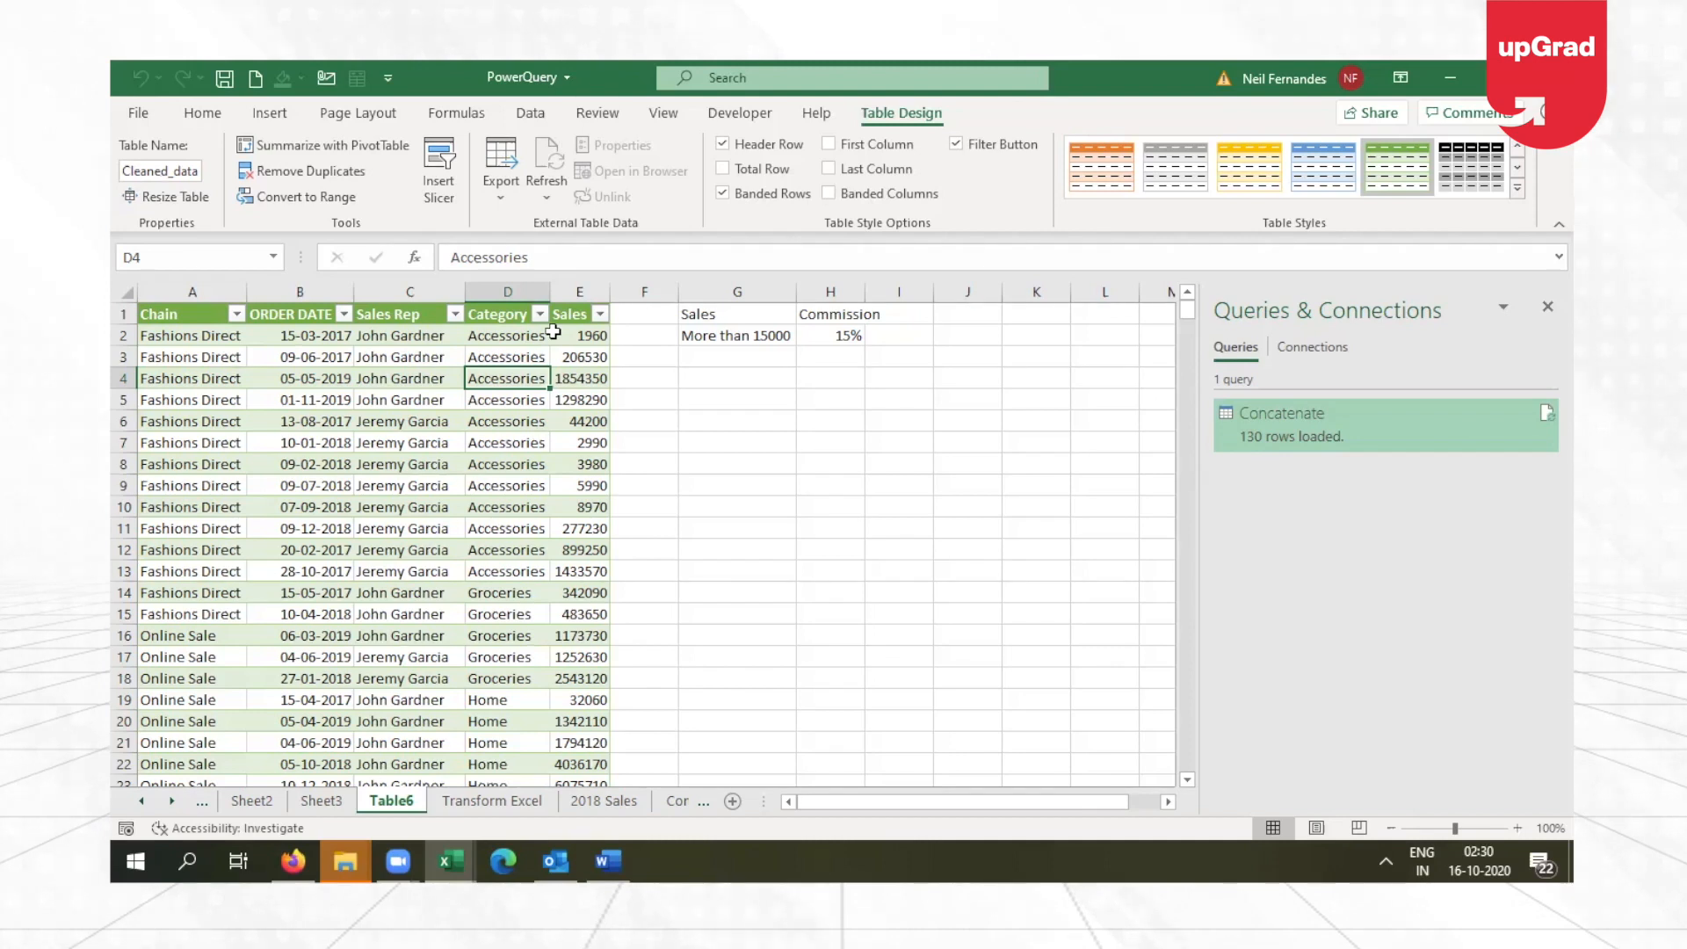
{"action": "left_click", "coordinate": [530, 113]}
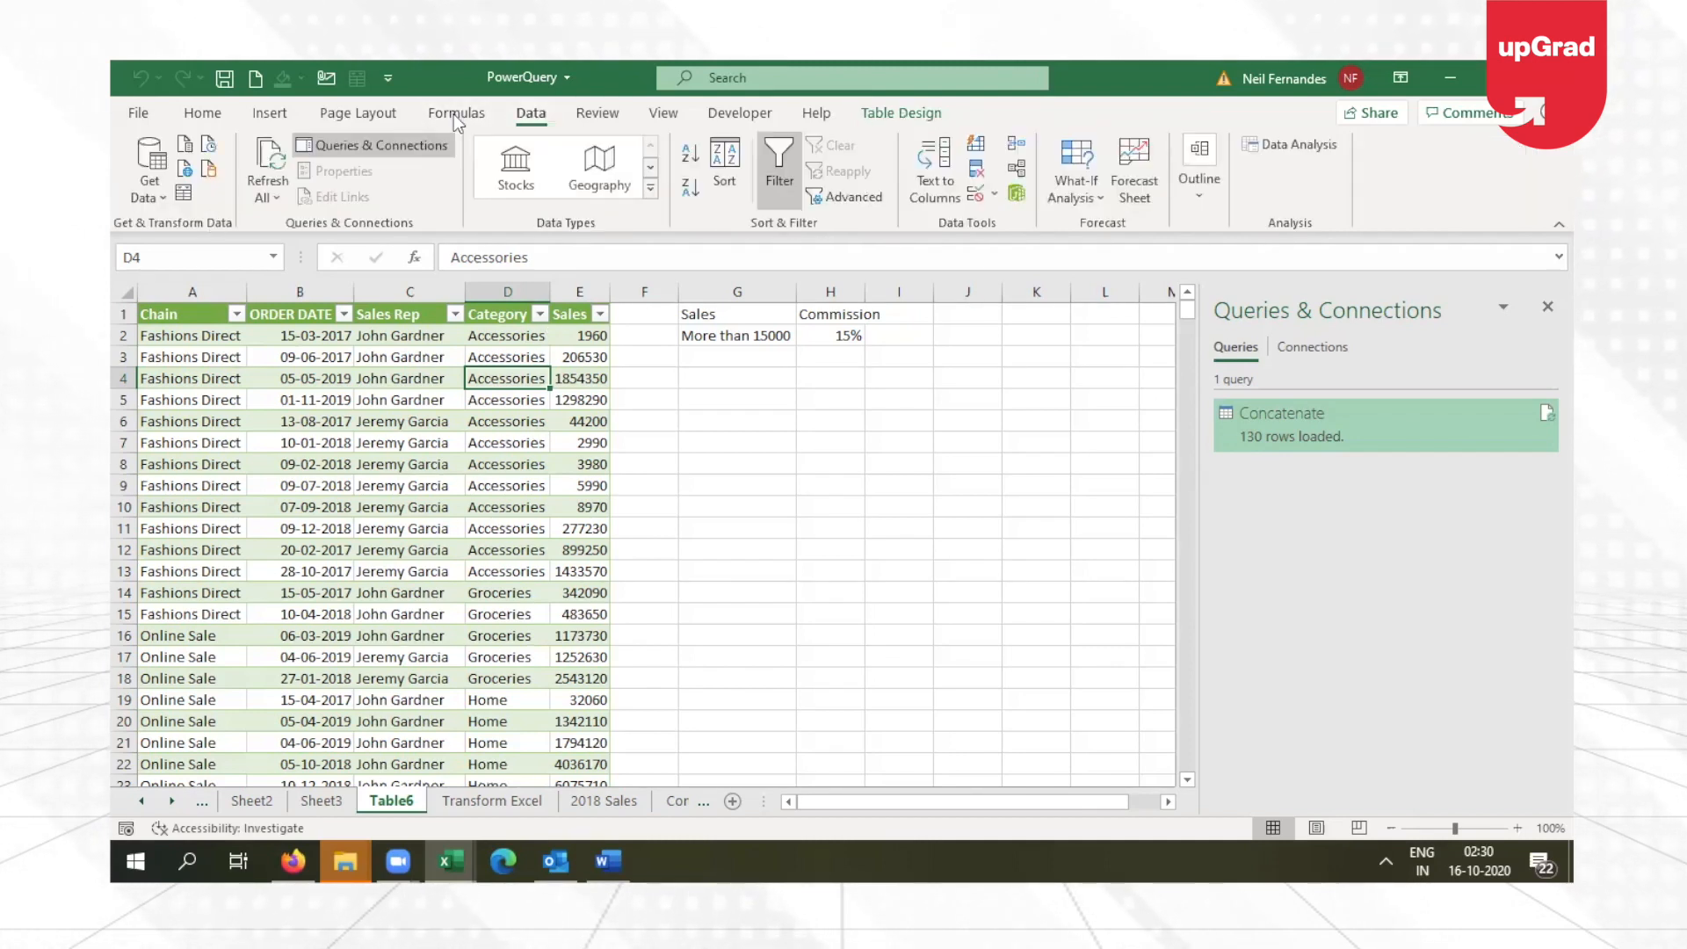
{"action": "left_click", "coordinate": [193, 315]}
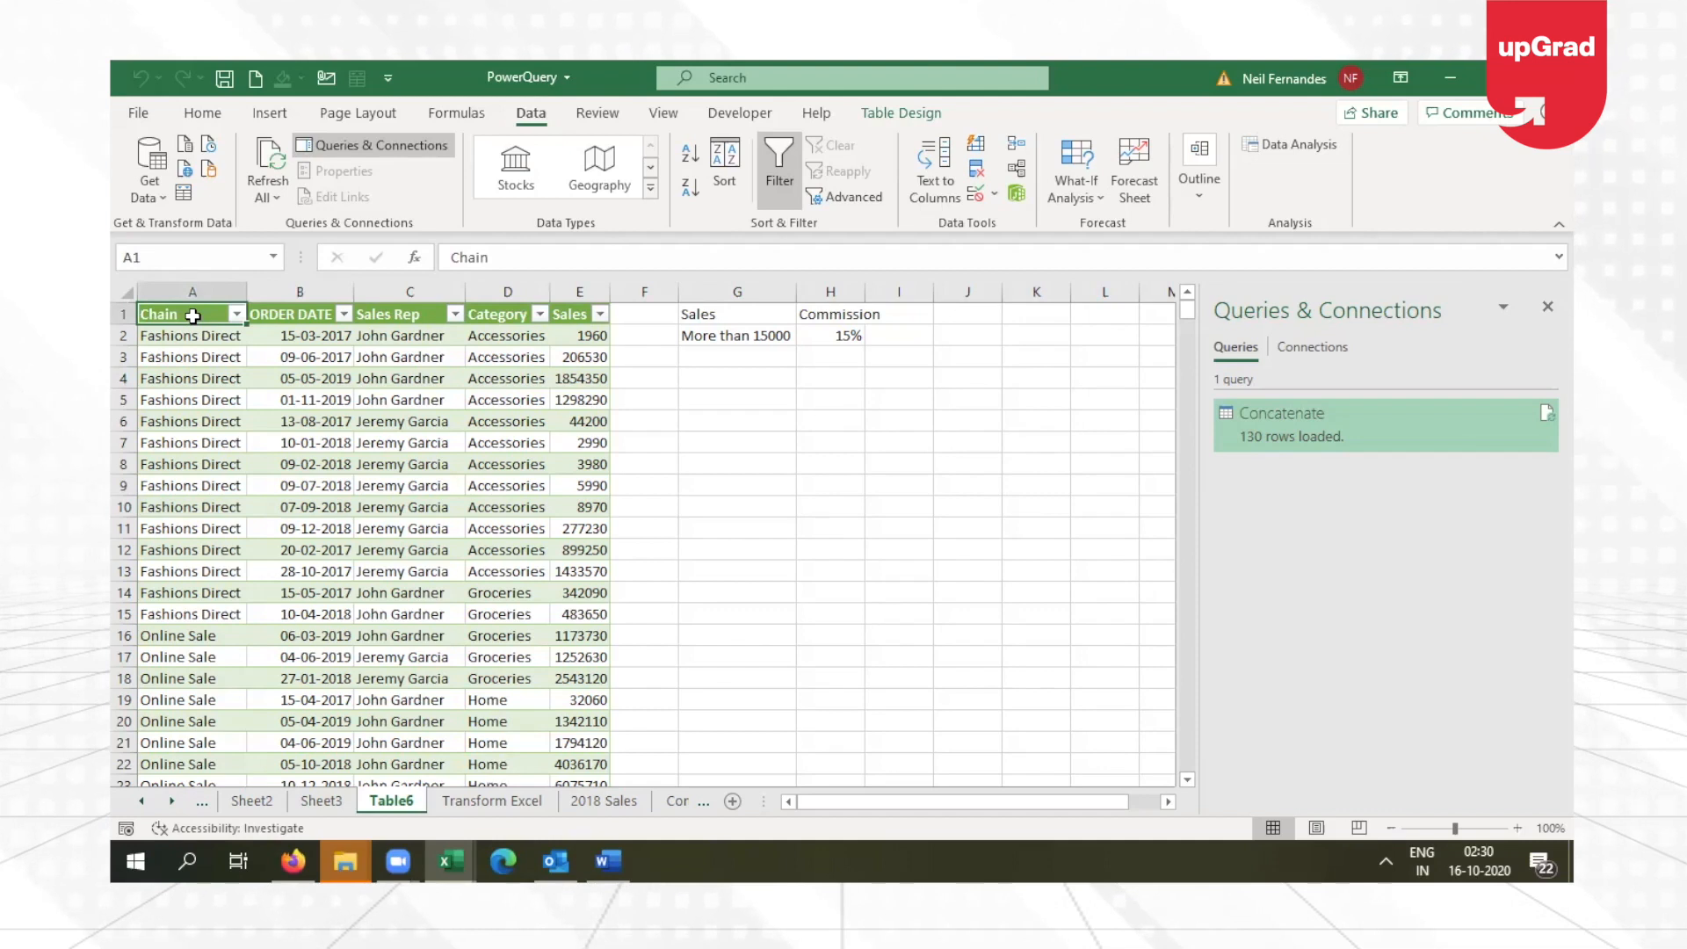
{"action": "key", "text": "Right"}
{"action": "key", "text": "Right"}
{"action": "key", "text": "Right"}
{"action": "key", "text": "Right"}
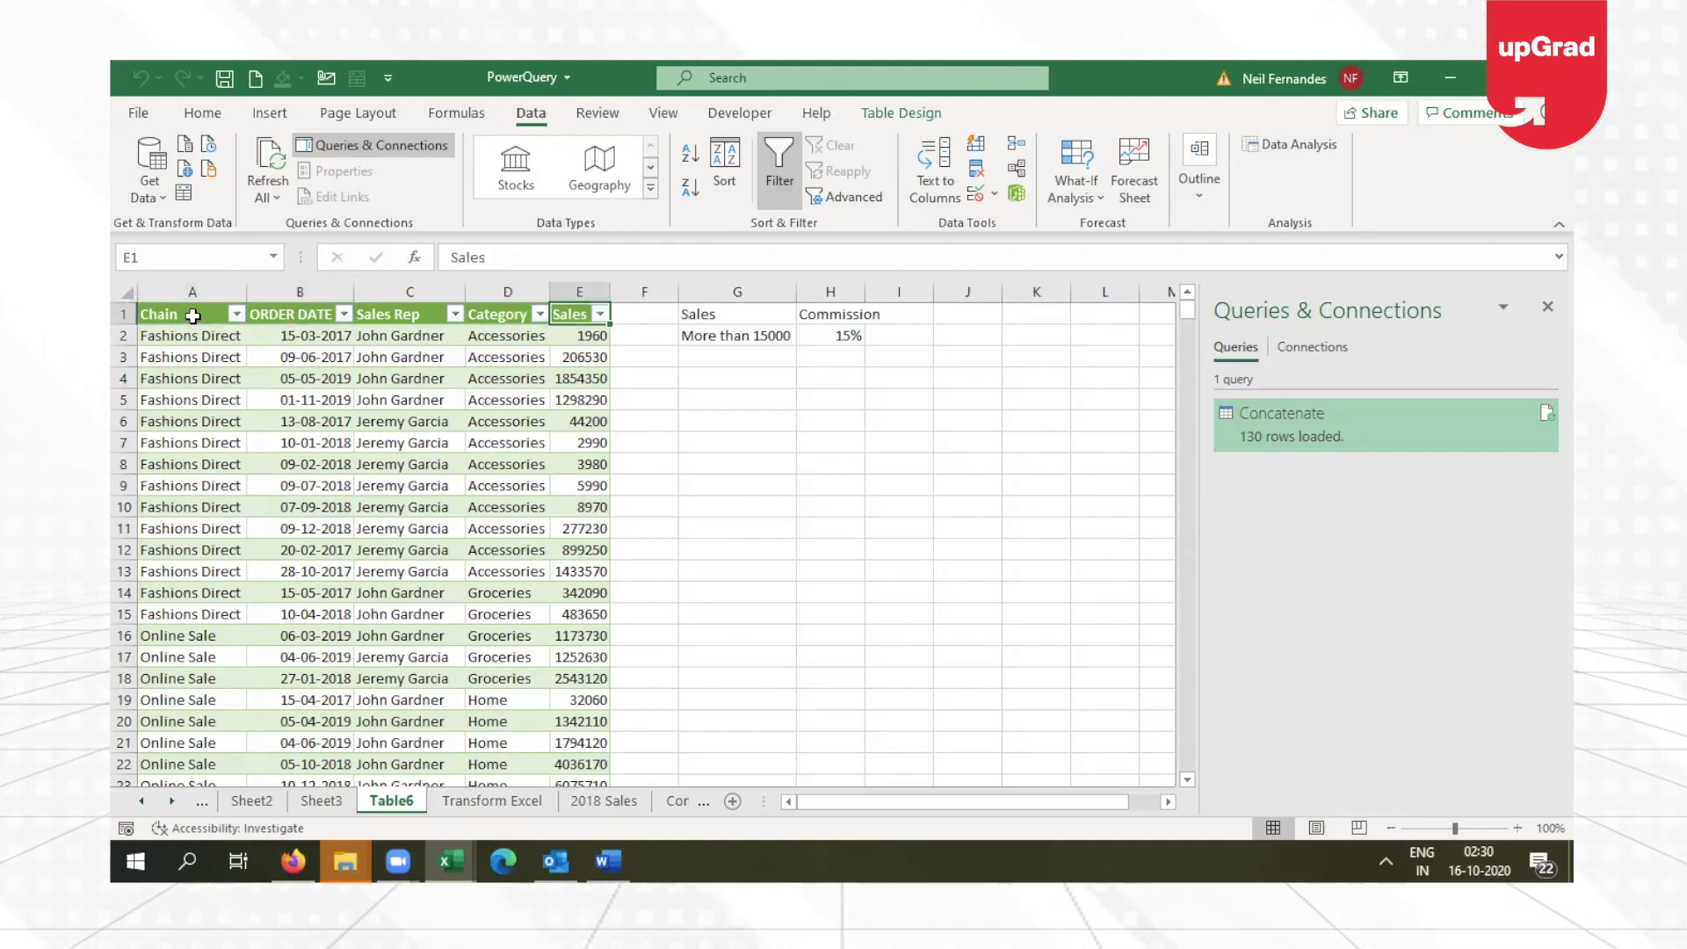
{"action": "key", "text": "Right"}
{"action": "key", "text": "Right"}
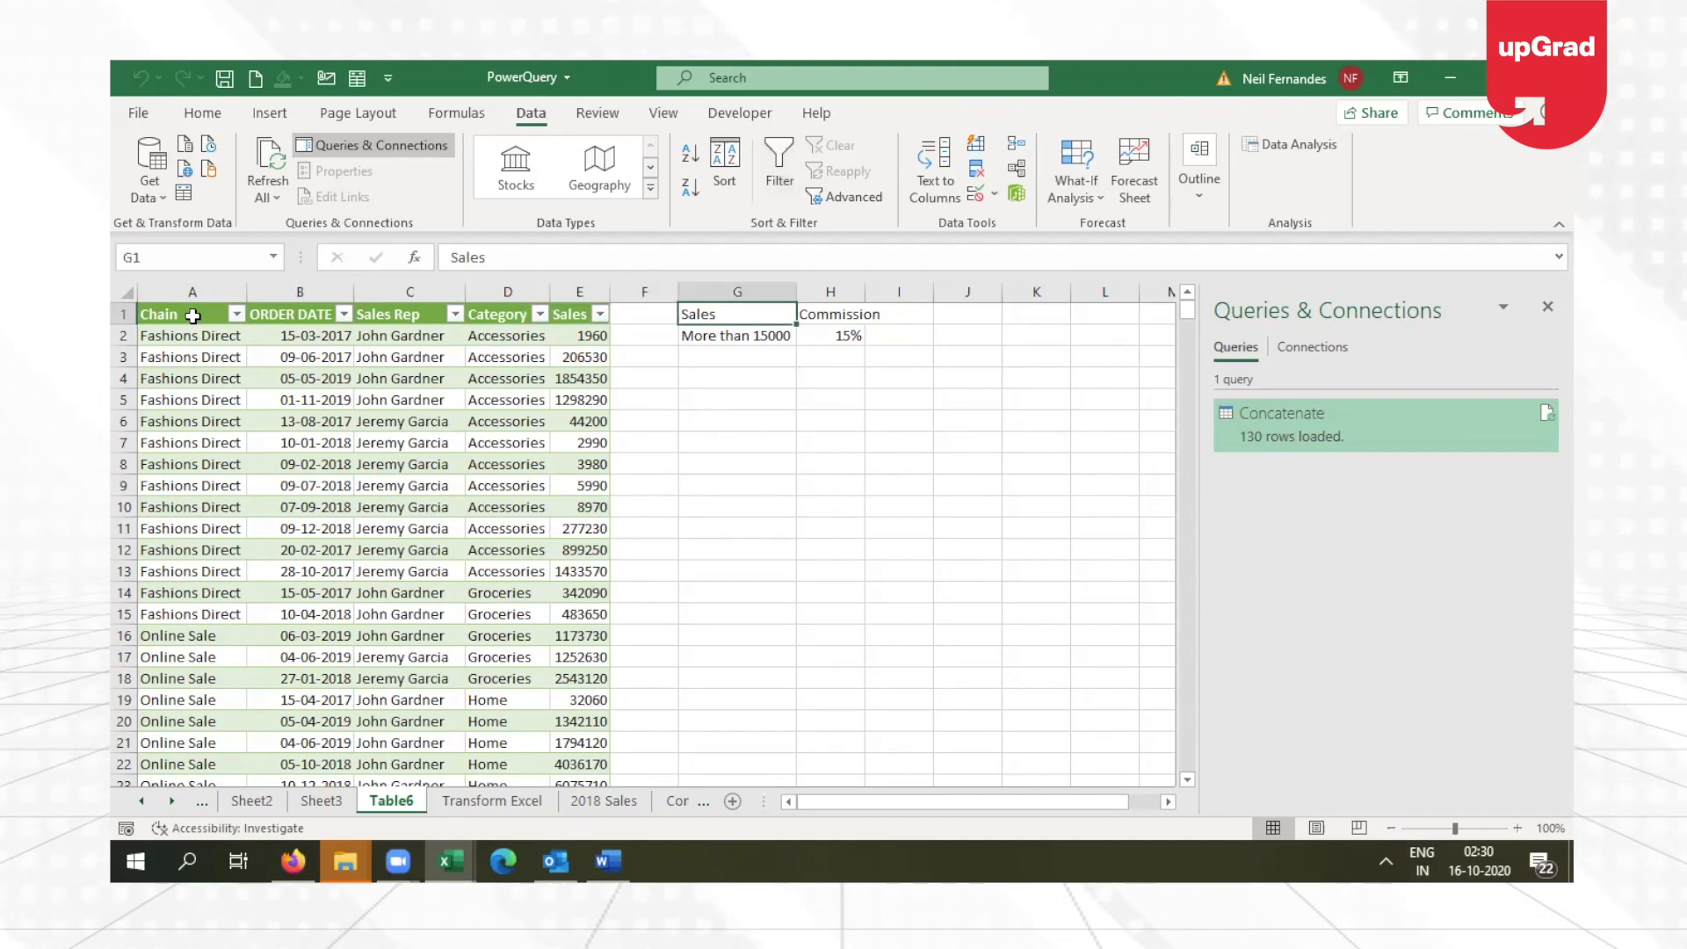
{"action": "key", "text": "Down"}
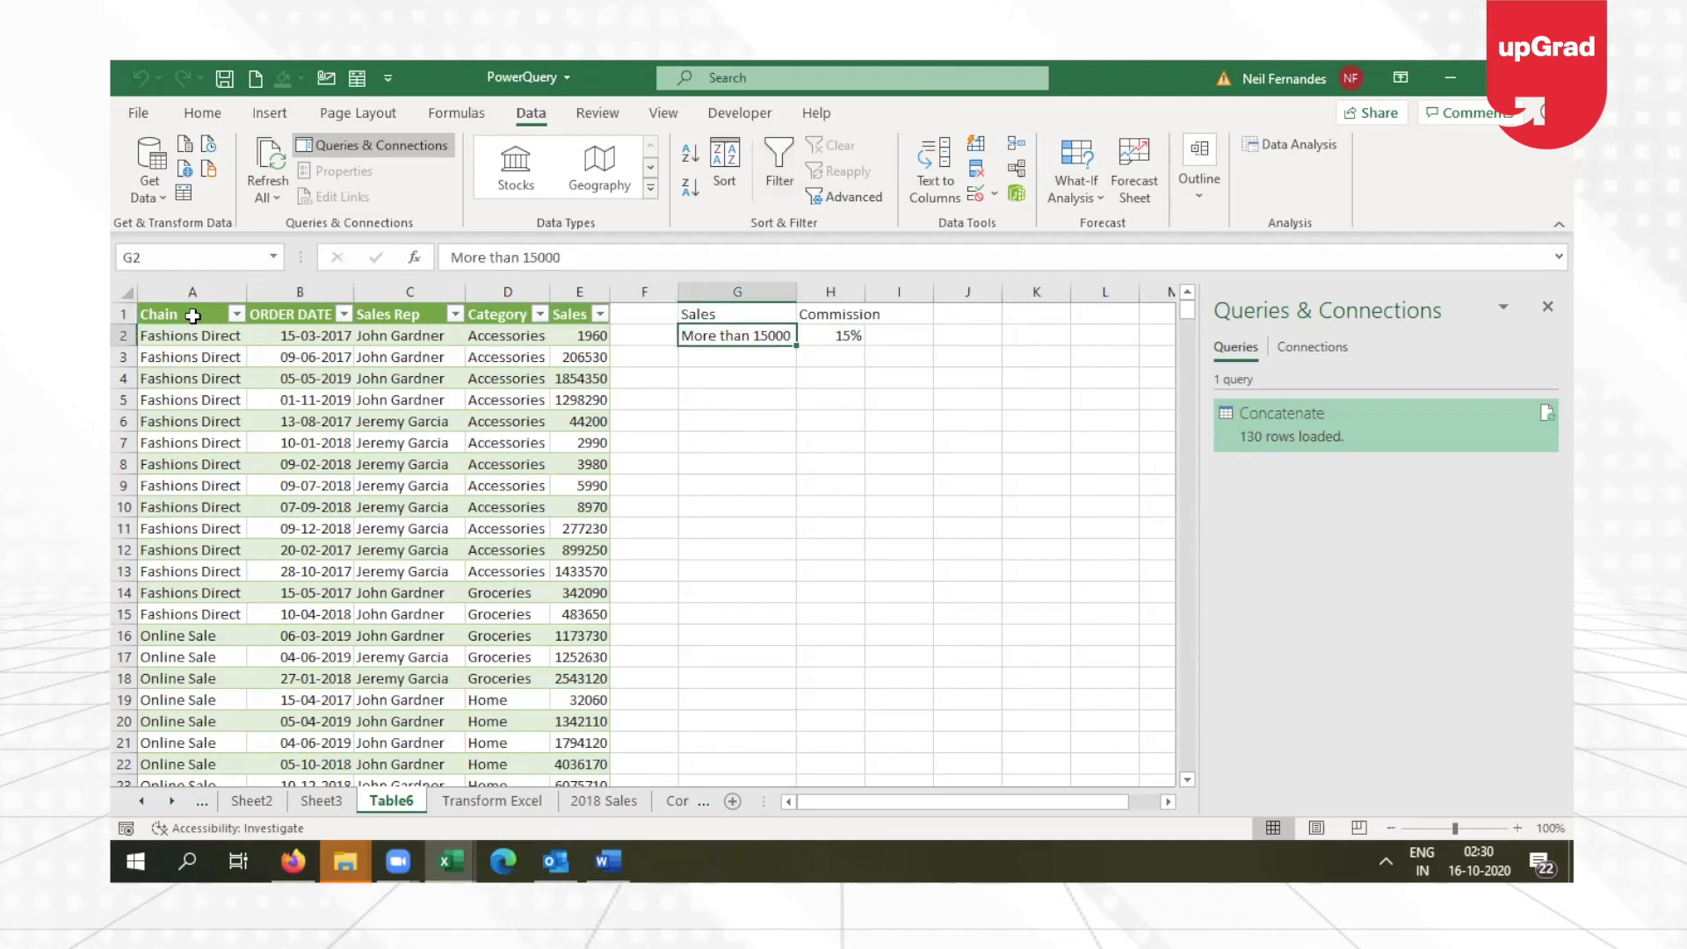
{"action": "key", "text": "Right"}
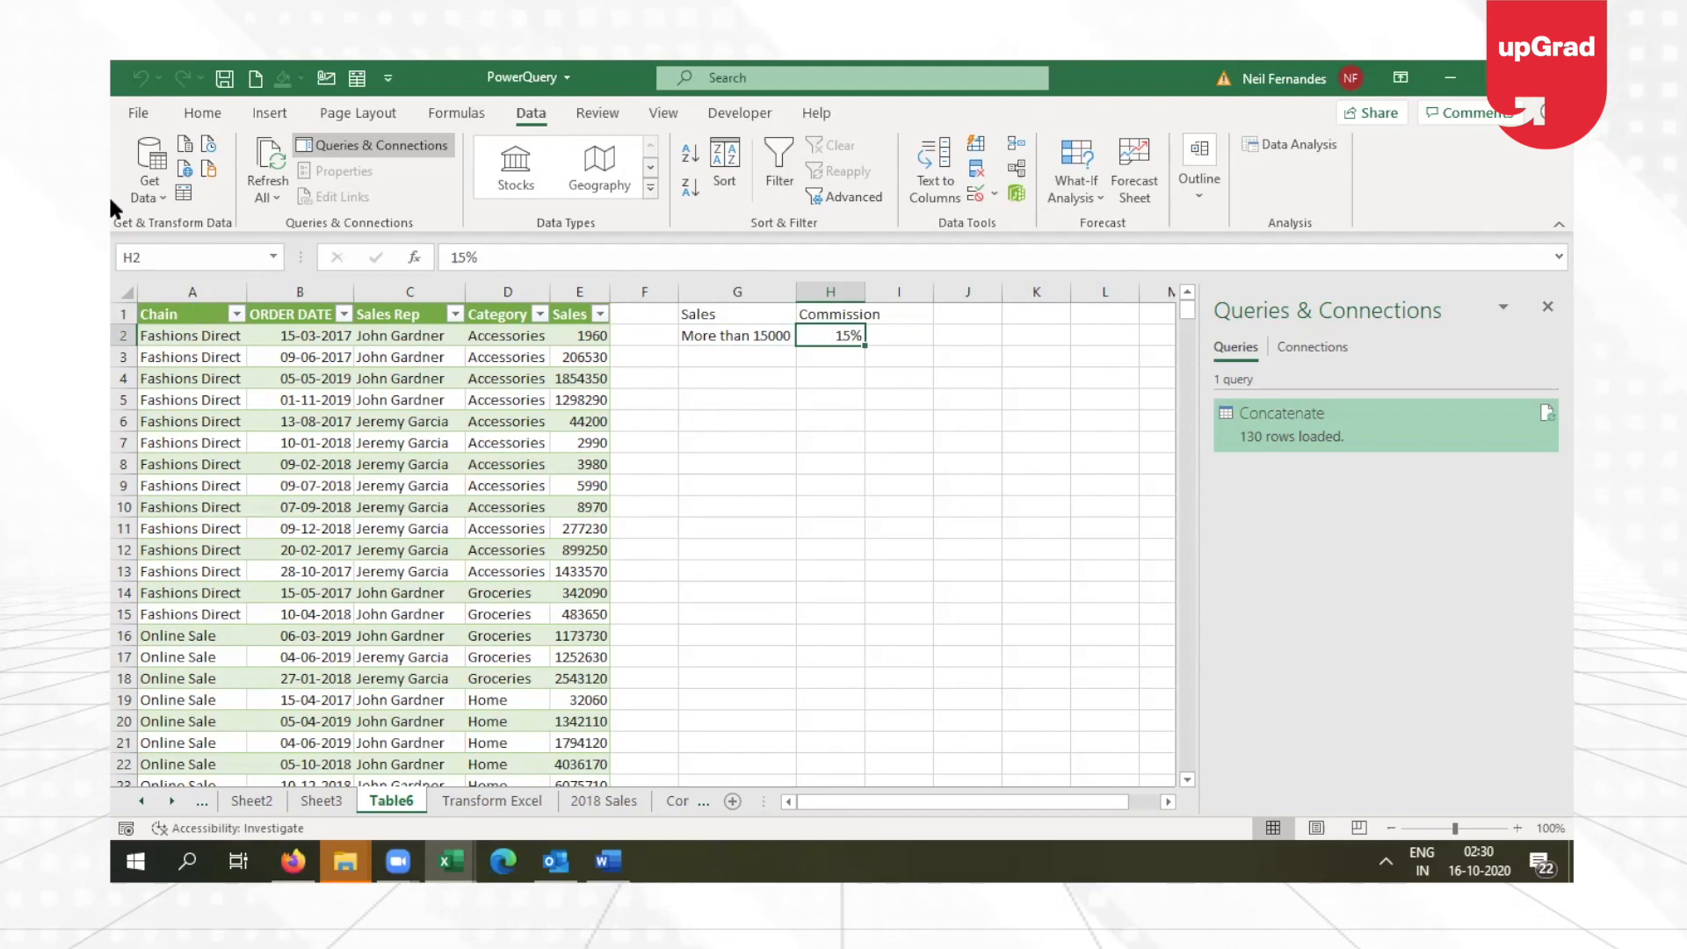
{"action": "left_click", "coordinate": [341, 444]}
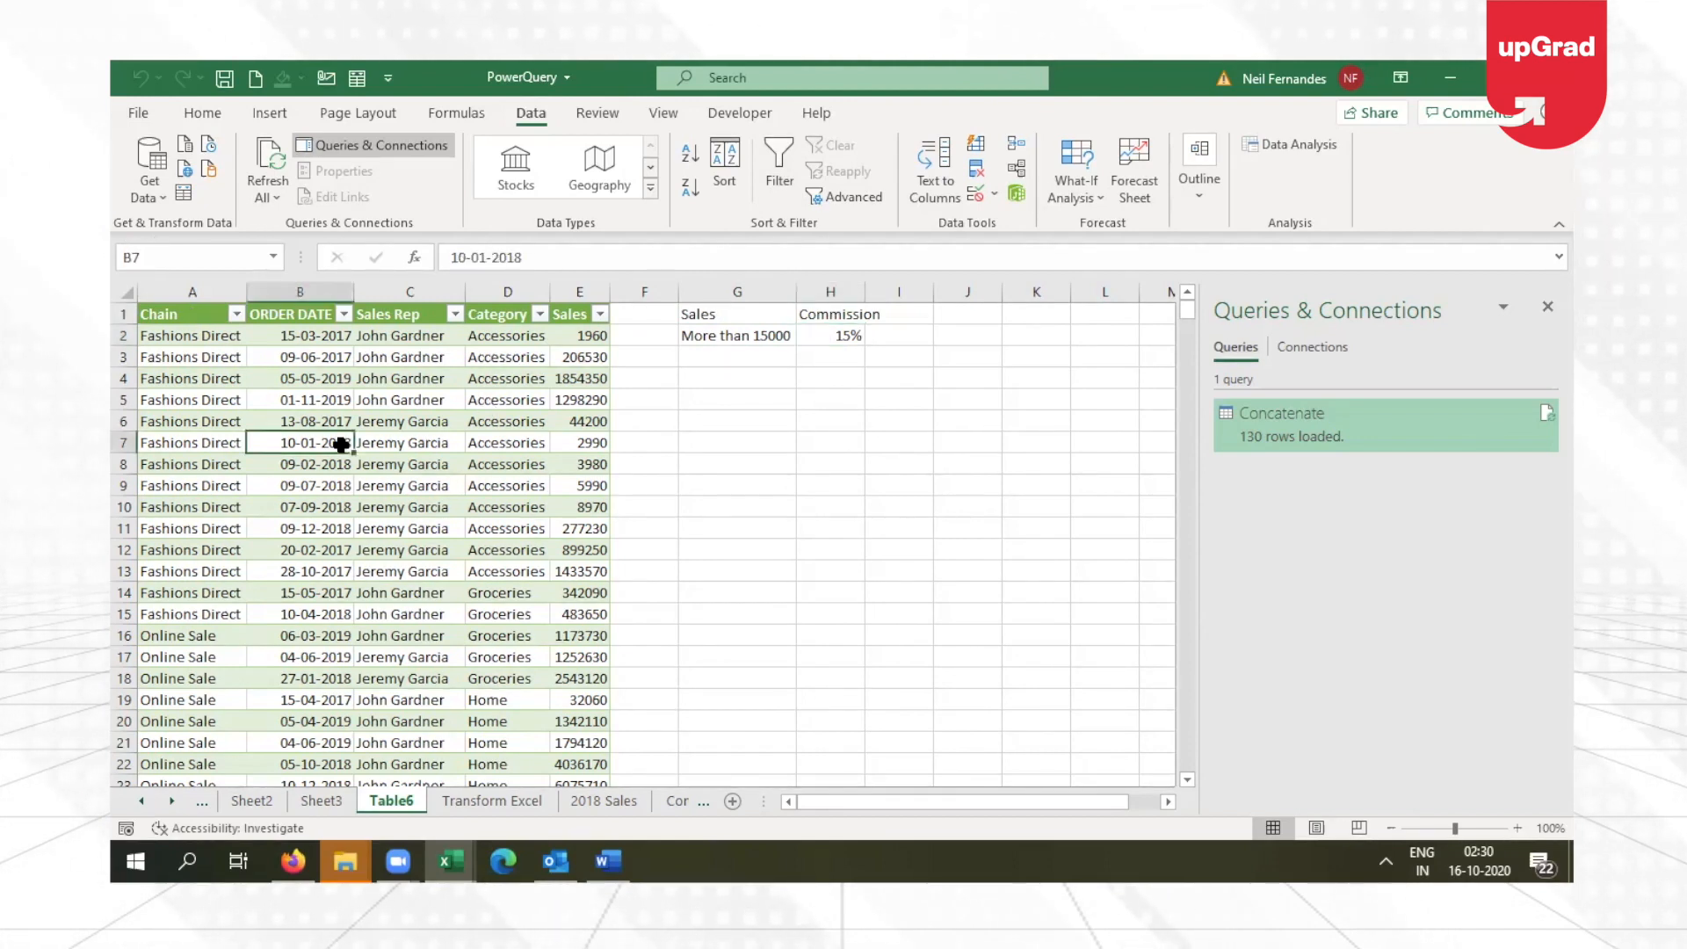
{"action": "left_click", "coordinate": [439, 397]}
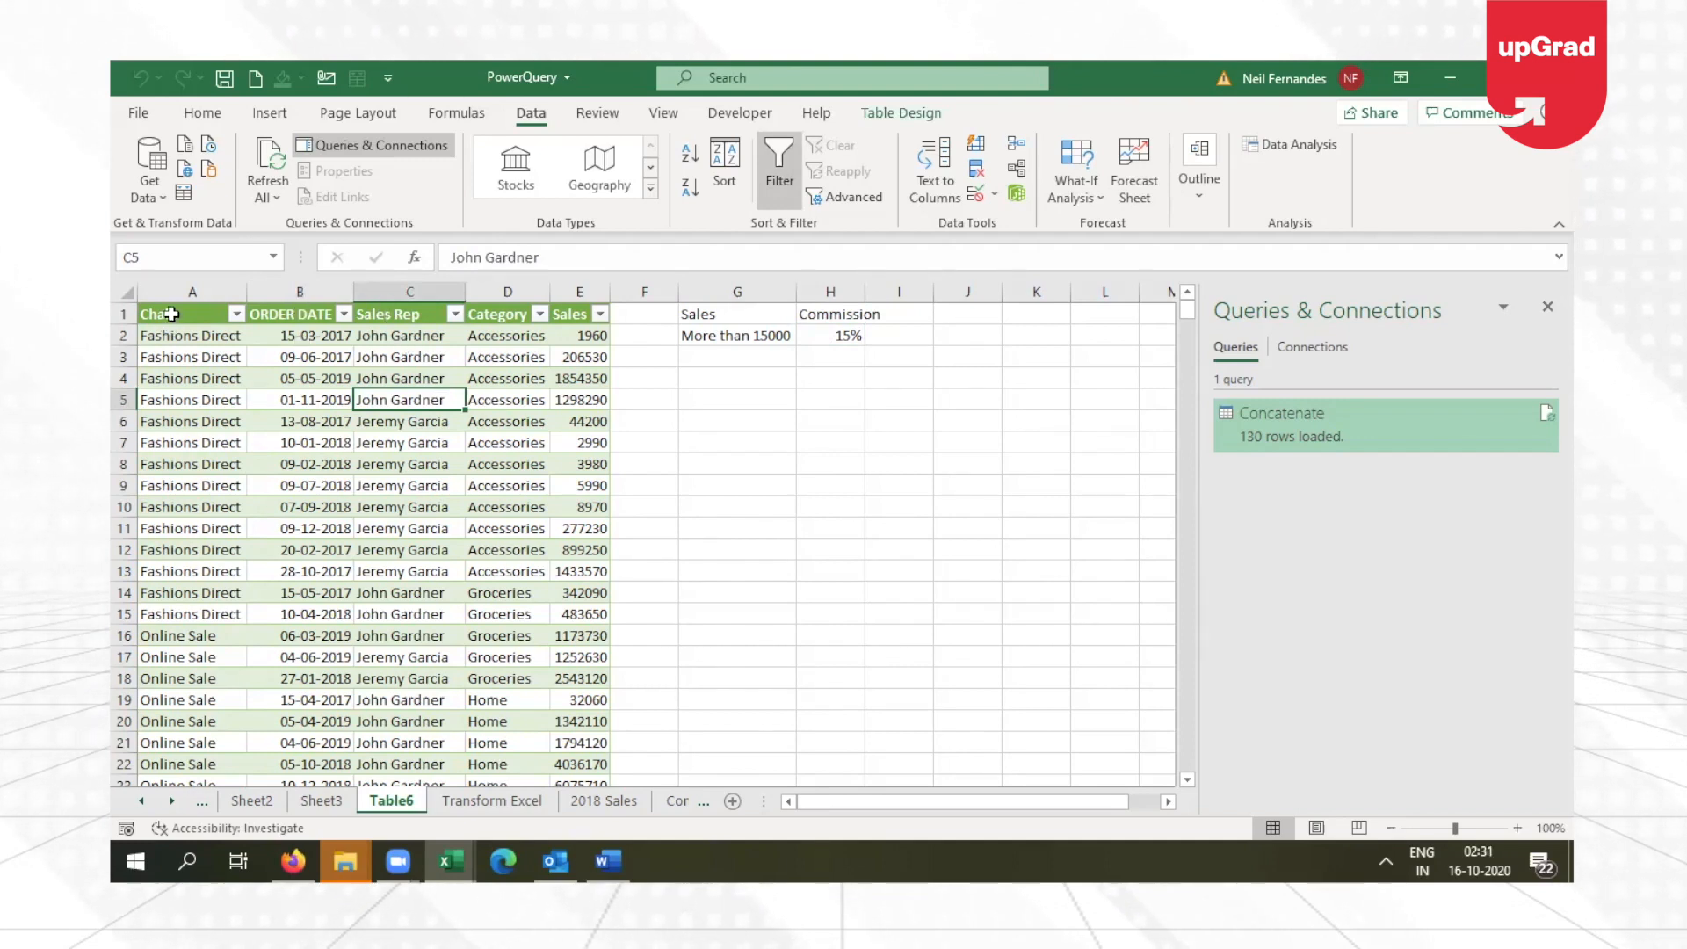
{"action": "left_click", "coordinate": [416, 335]}
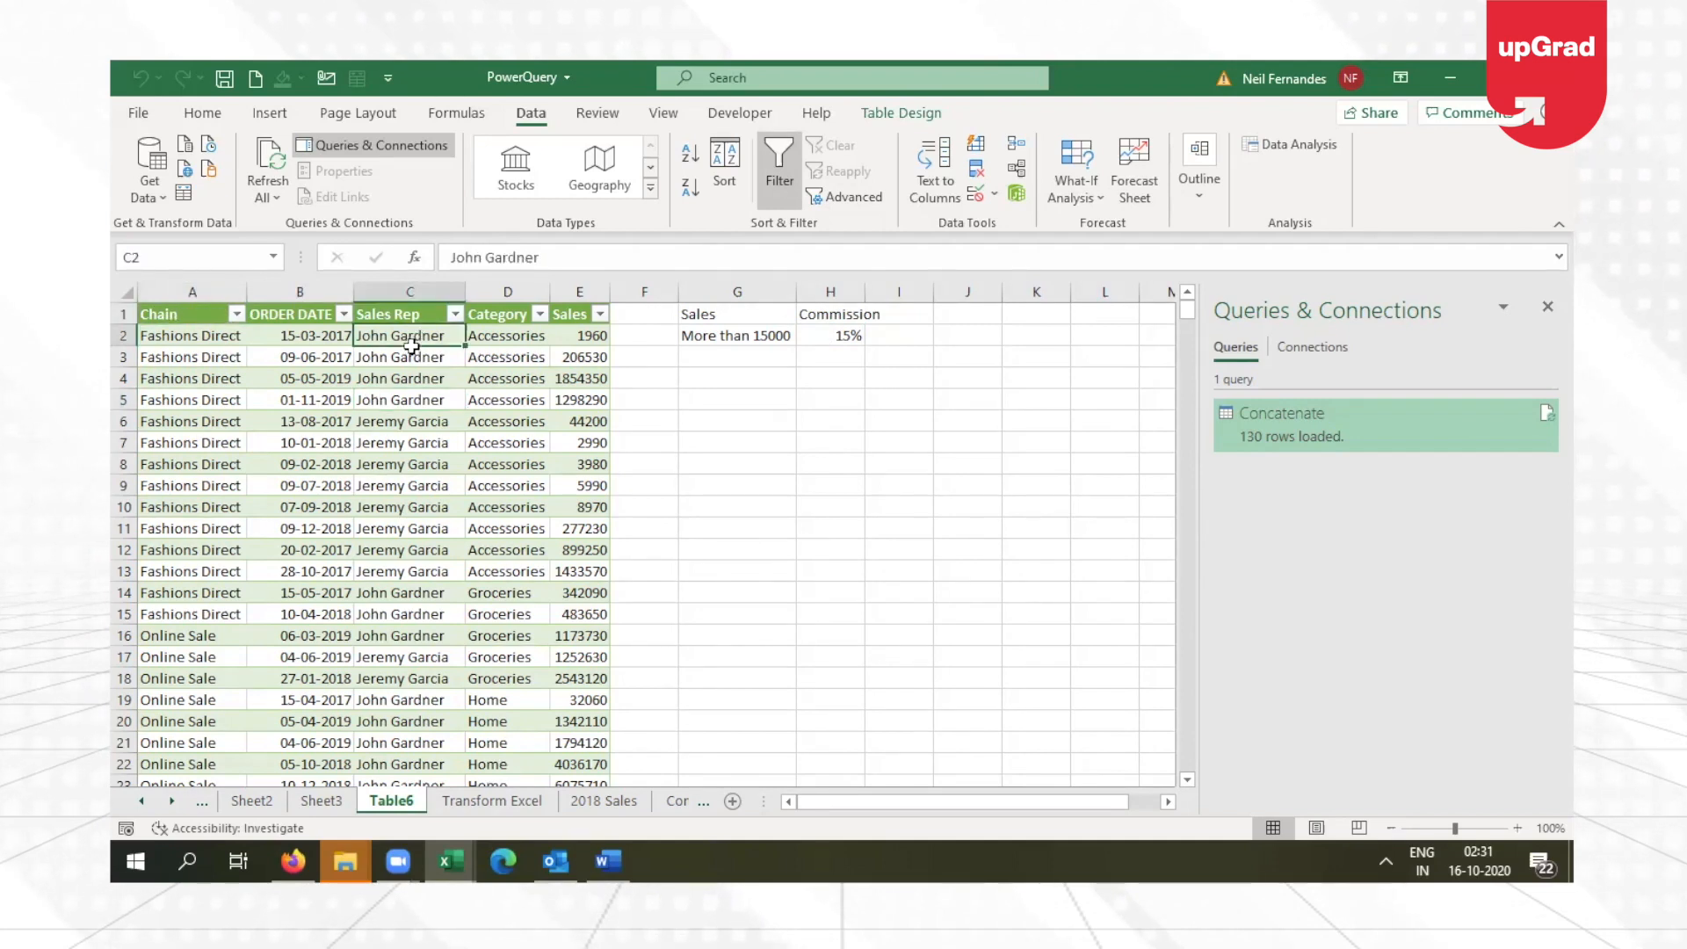
{"action": "left_click", "coordinate": [443, 399]}
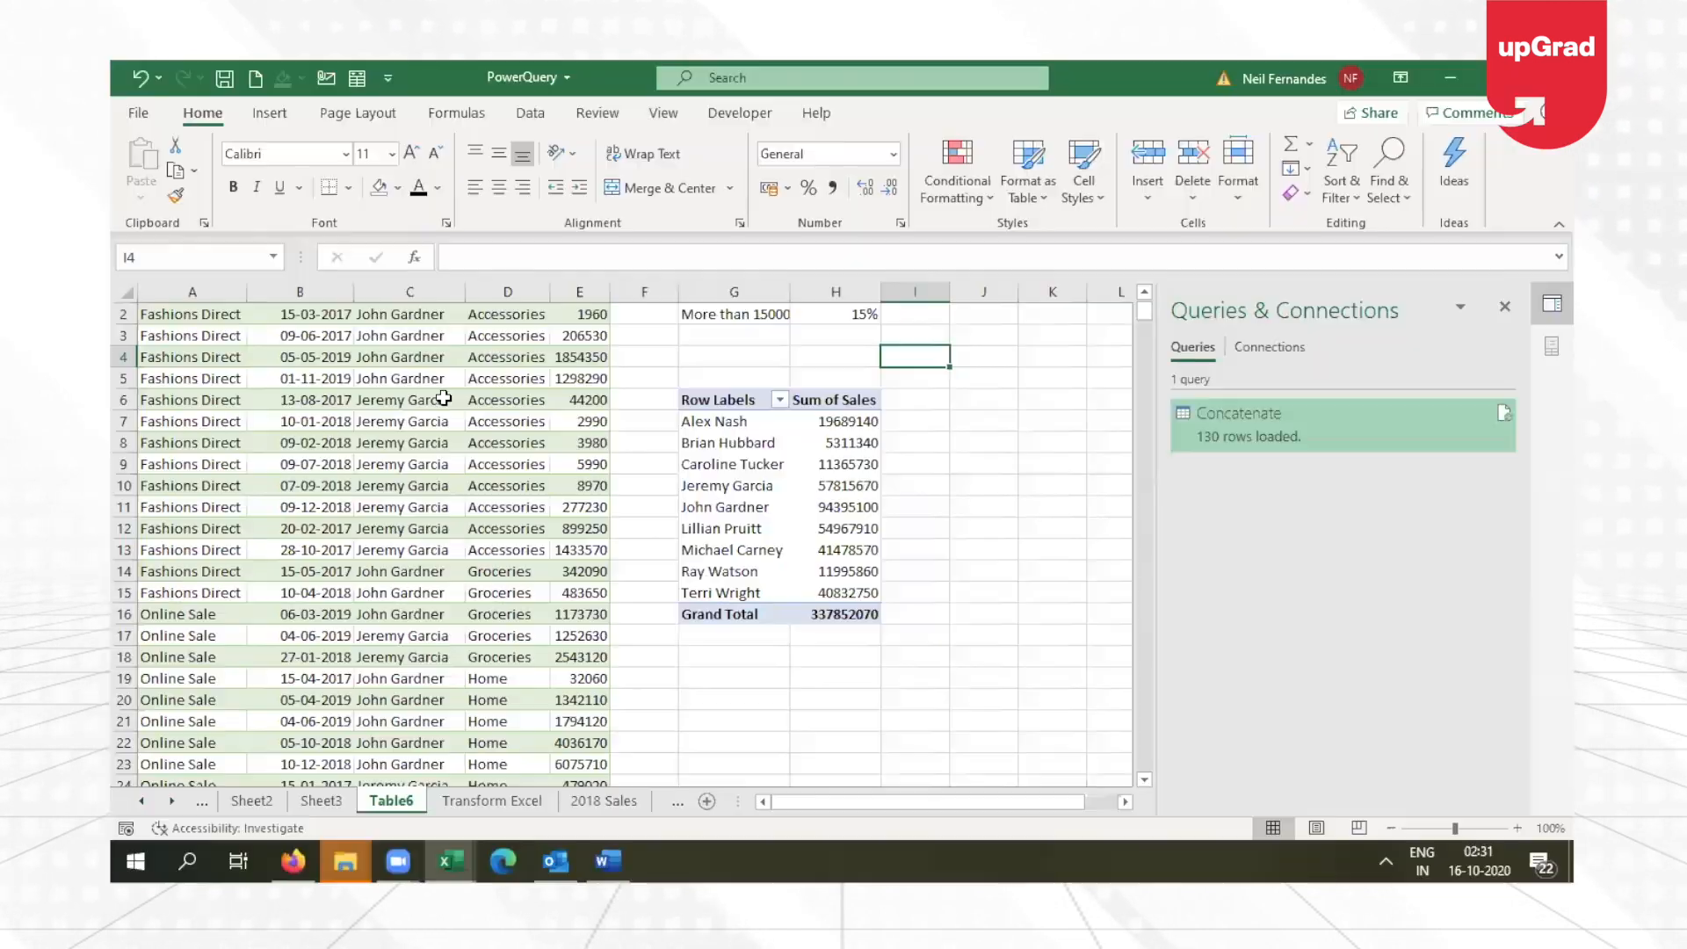
Step: Copy the whole pivot table of sales per rep and paste it into cell A1 of a new worksheet
{"action": "left_click", "coordinate": [855, 609]}
{"action": "key", "text": "ctrl+a"}
{"action": "key", "text": "ctrl+c"}
{"action": "left_click", "coordinate": [678, 803]}
{"action": "left_click", "coordinate": [708, 802]}
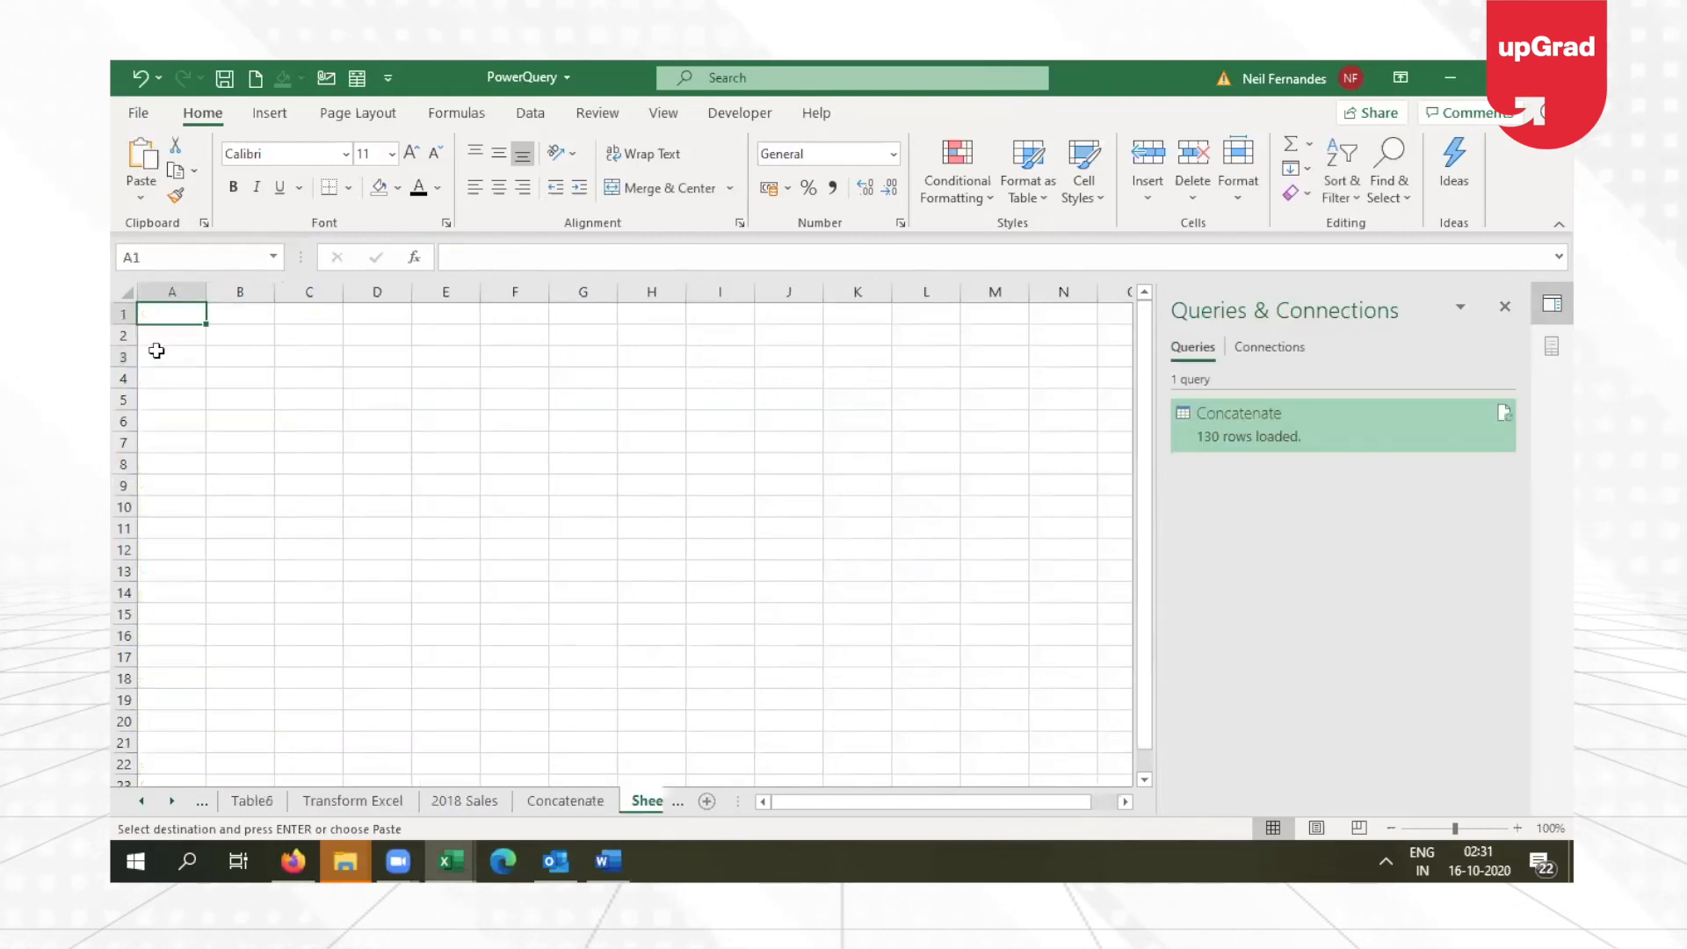
{"action": "key", "text": "ctrl+v"}
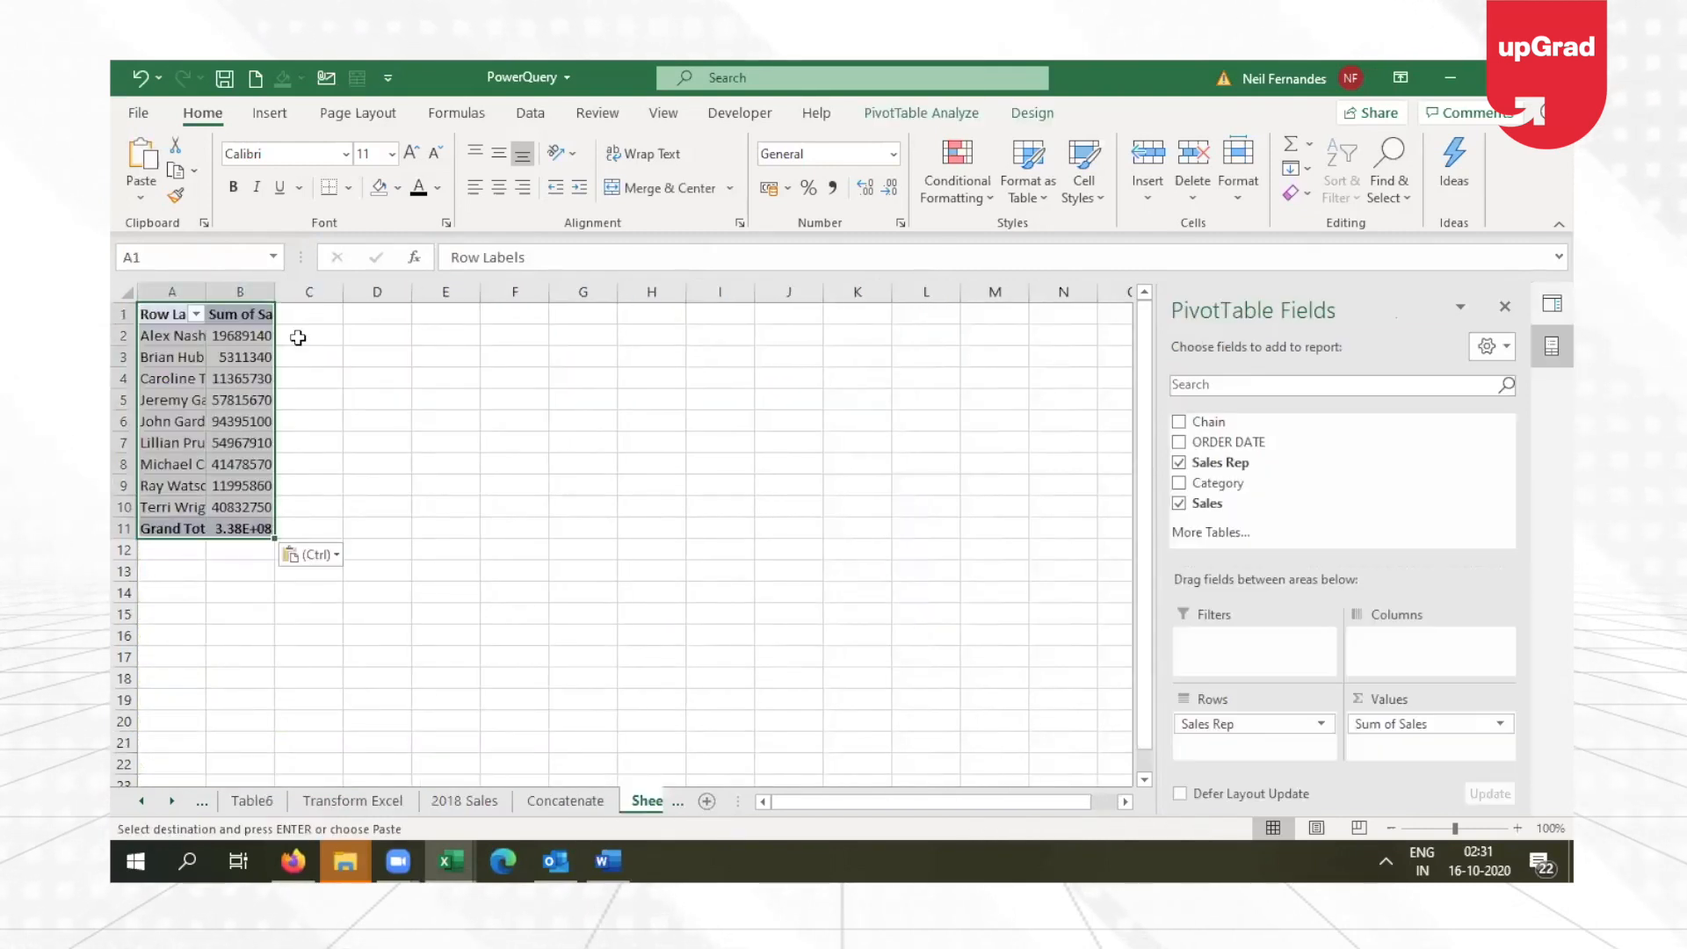
Step: Replace the pasted pivot table with its values only, starting at A1, and fit column A to its contents
{"action": "key", "text": "ctrl+z"}
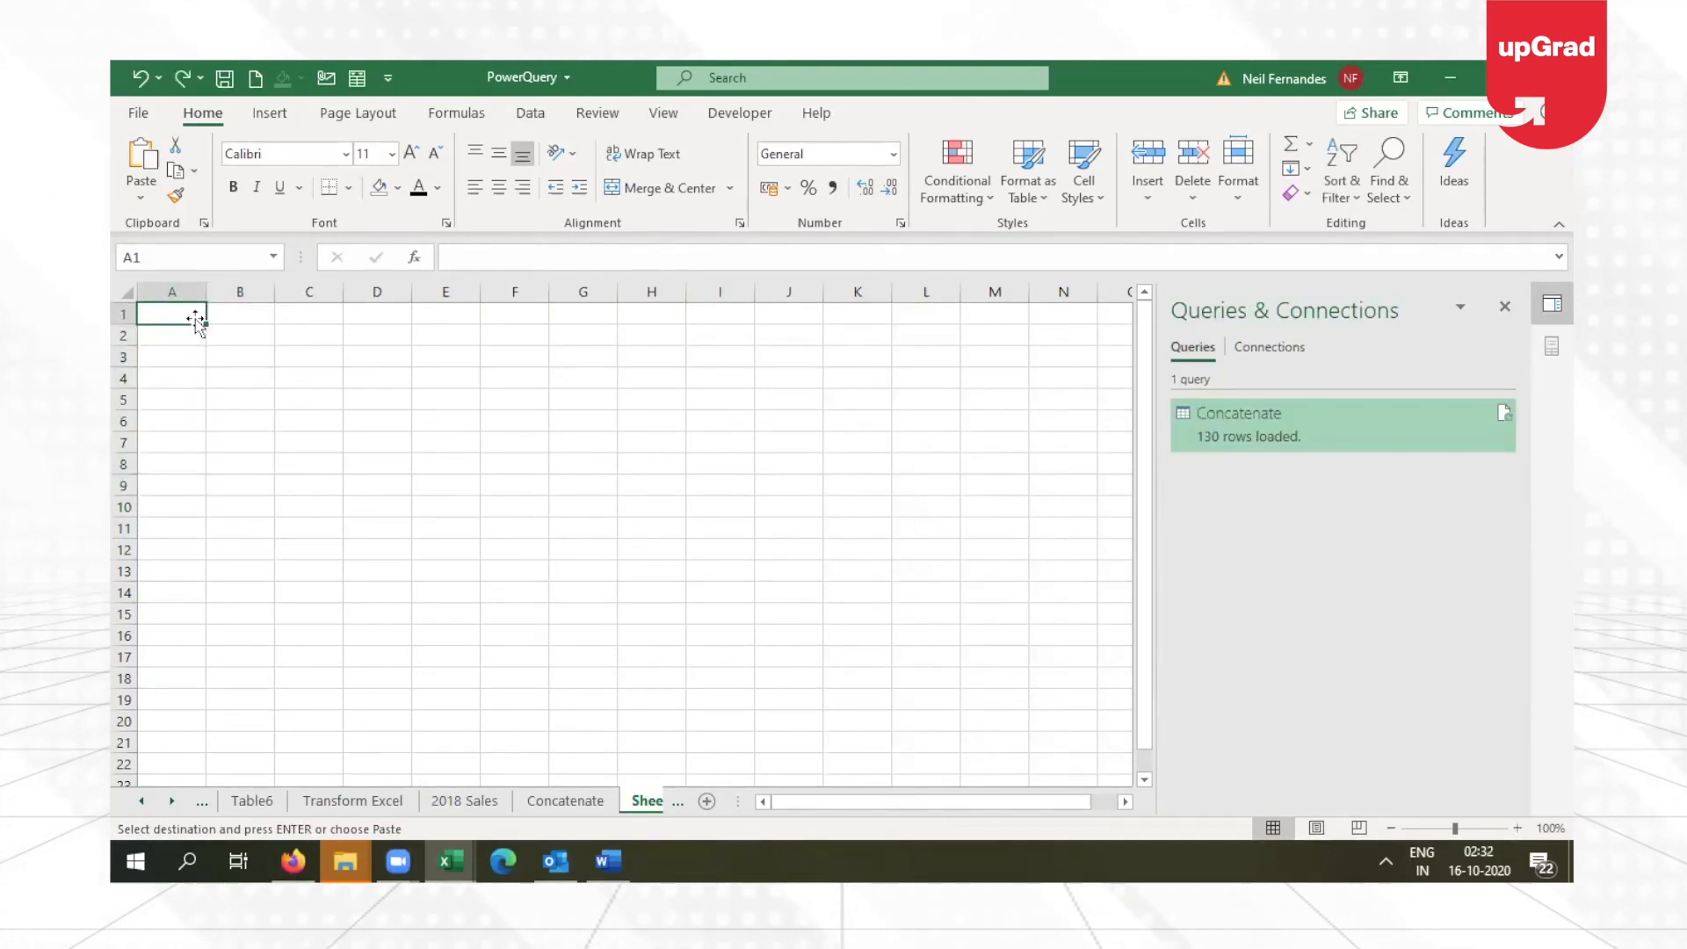
{"action": "key", "text": "ctrl+alt+v"}
{"action": "key", "text": "v"}
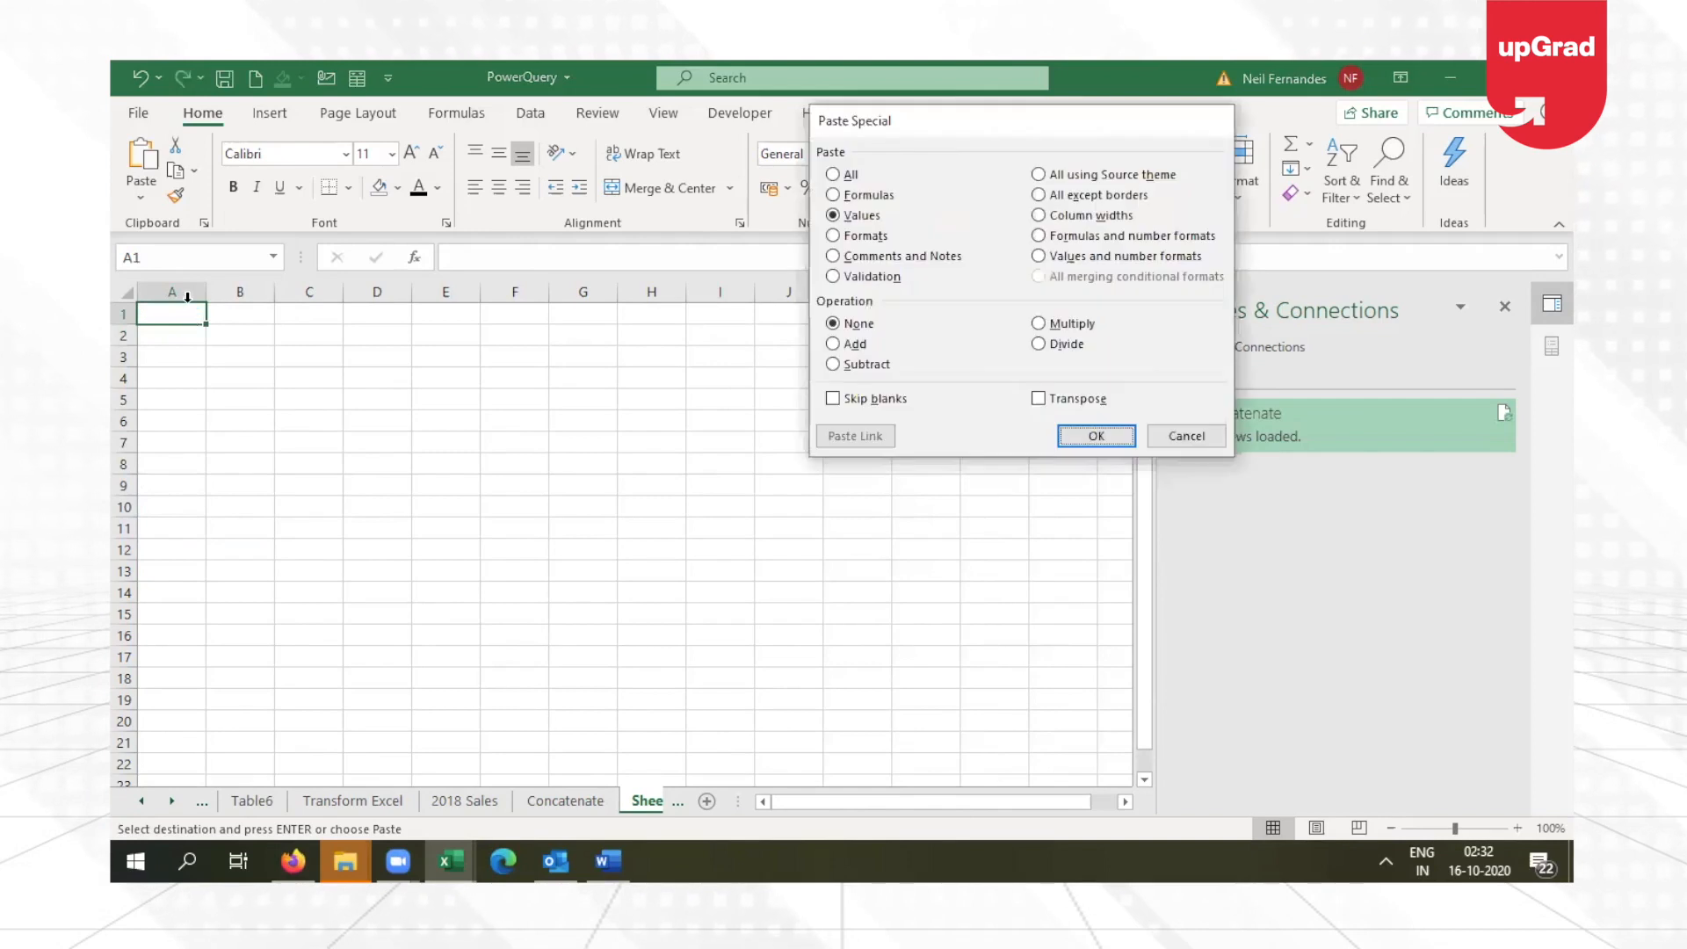
{"action": "key", "text": "Return"}
{"action": "double_click", "coordinate": [207, 291]}
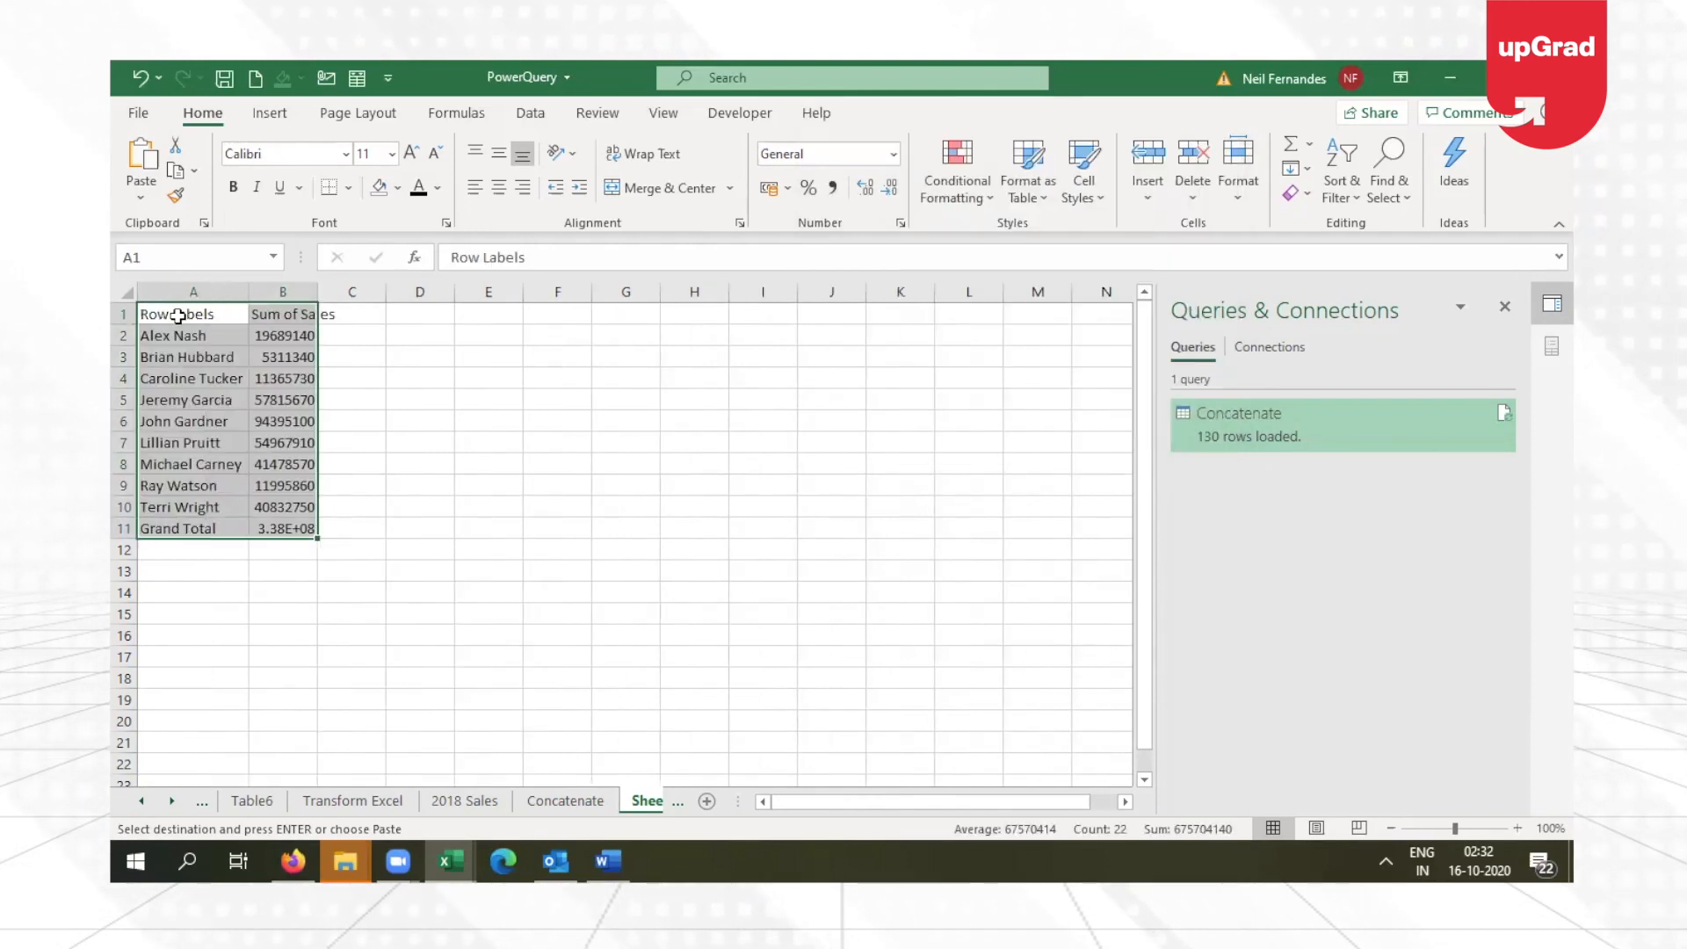
Step: Change the headers in A1 and B1 to Rep and Sales, and fit column B to its contents
{"action": "left_click", "coordinate": [177, 315]}
{"action": "type", "text": "Rep"}
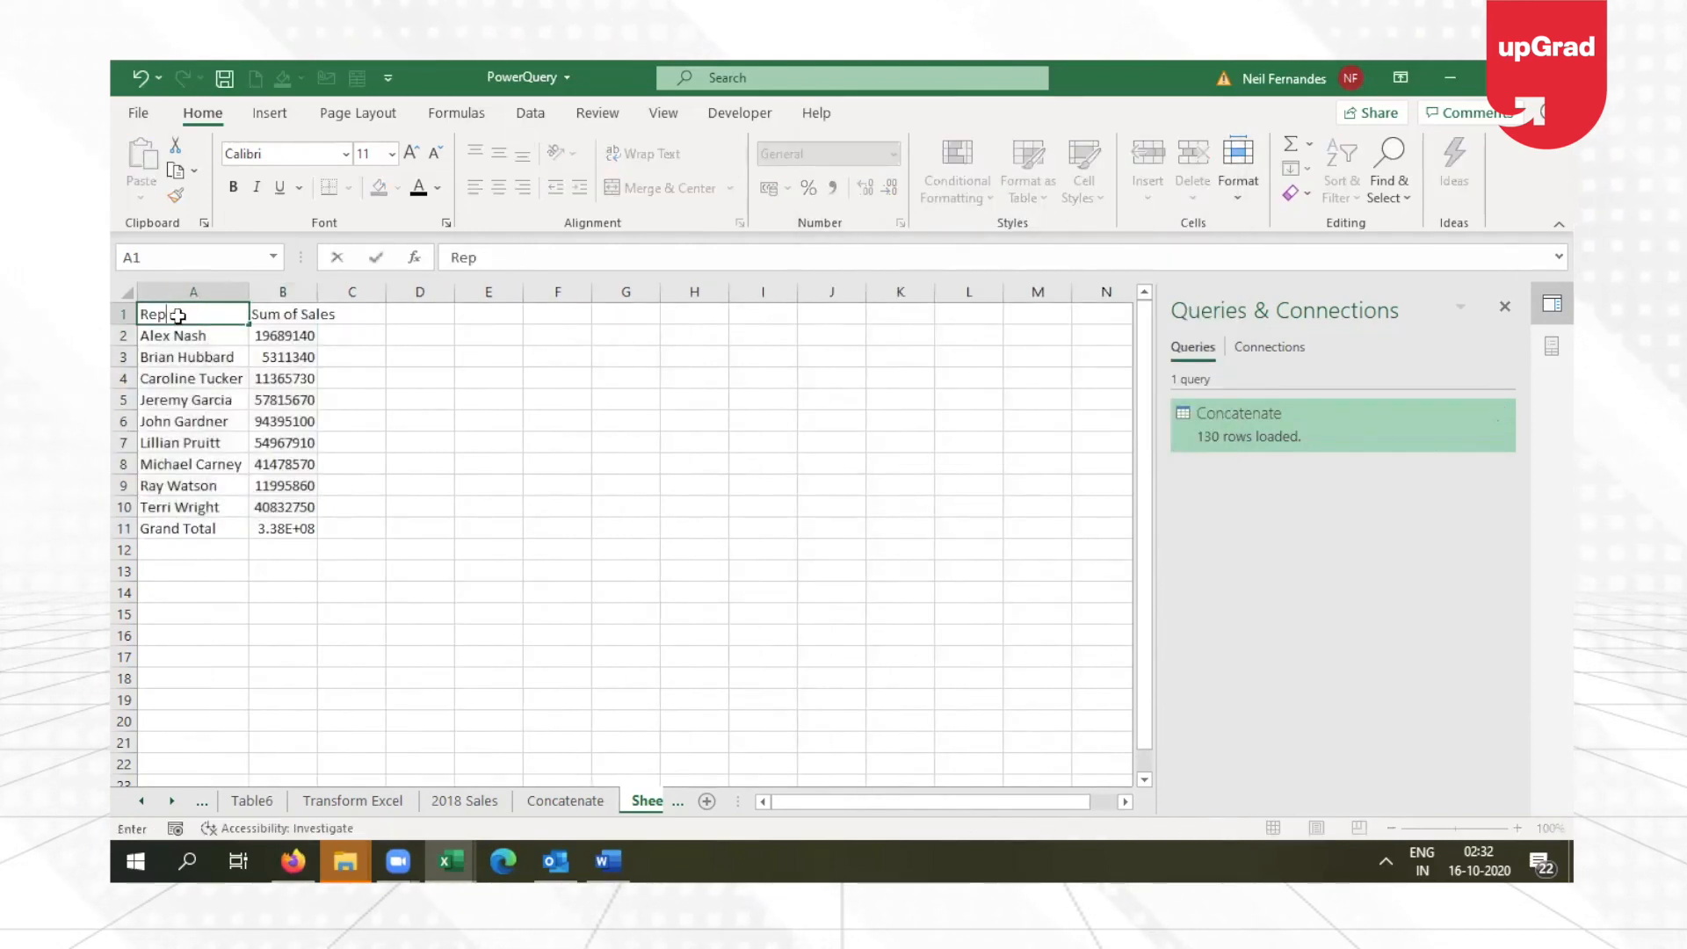
{"action": "key", "text": "Tab"}
{"action": "type", "text": "Sales"}
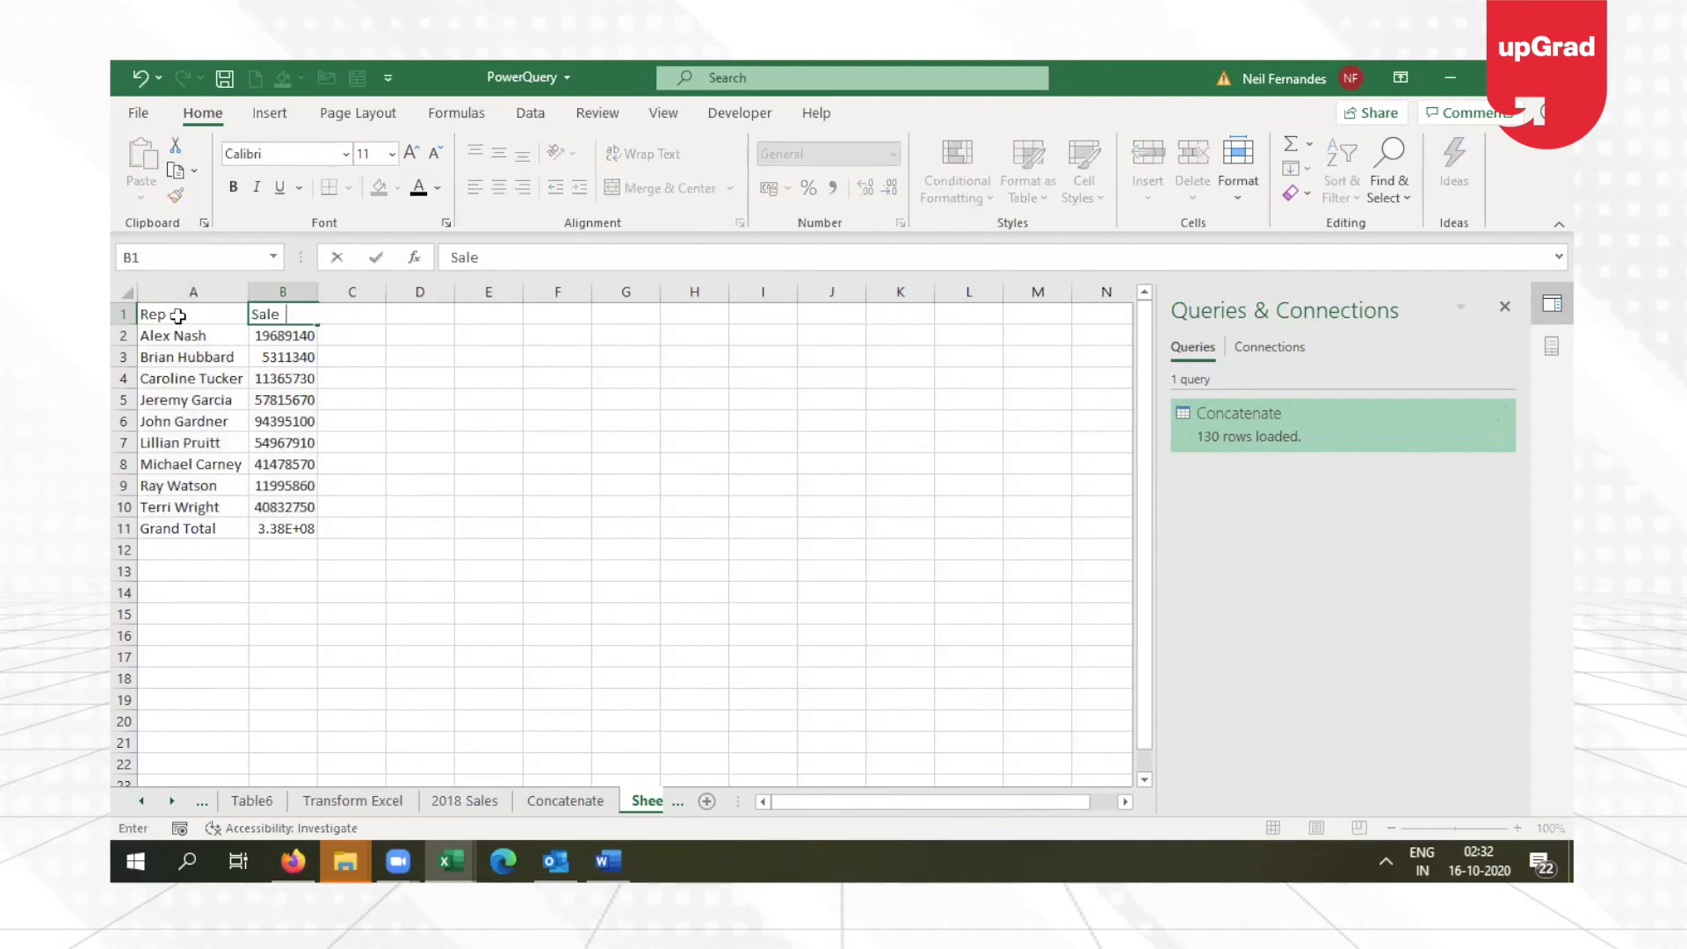
{"action": "key", "text": "Return"}
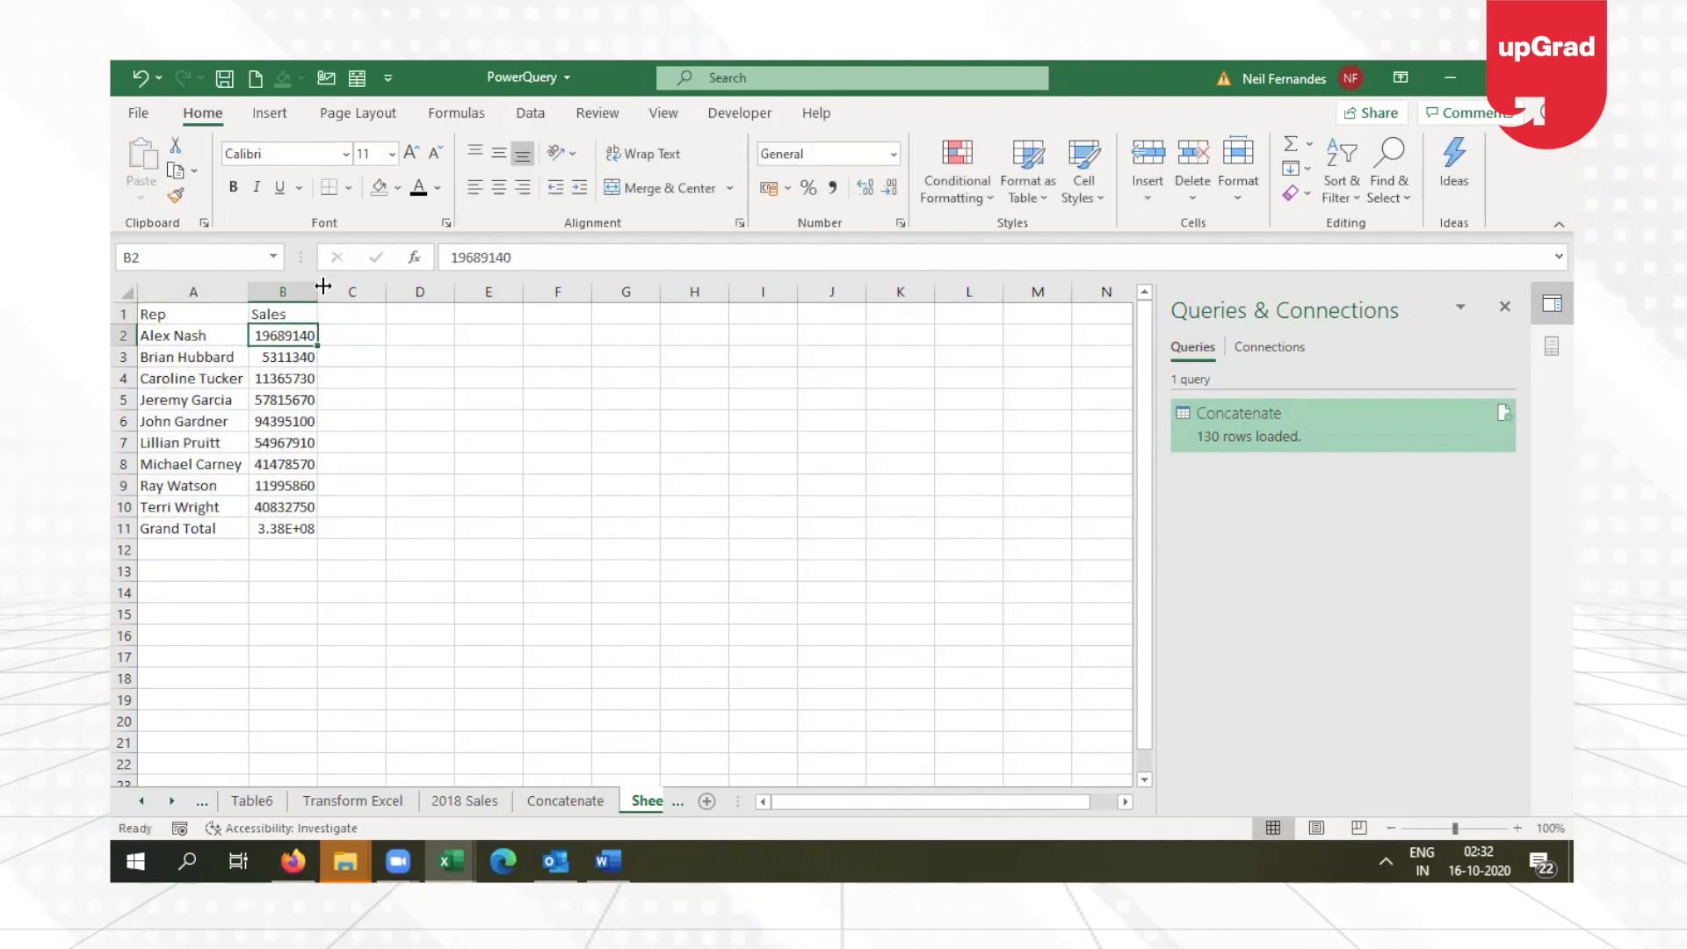
{"action": "double_click", "coordinate": [324, 286]}
Step: Turn the range A1:B11 into a table with headers and open it in the Power Query Editor
{"action": "left_click", "coordinate": [233, 420]}
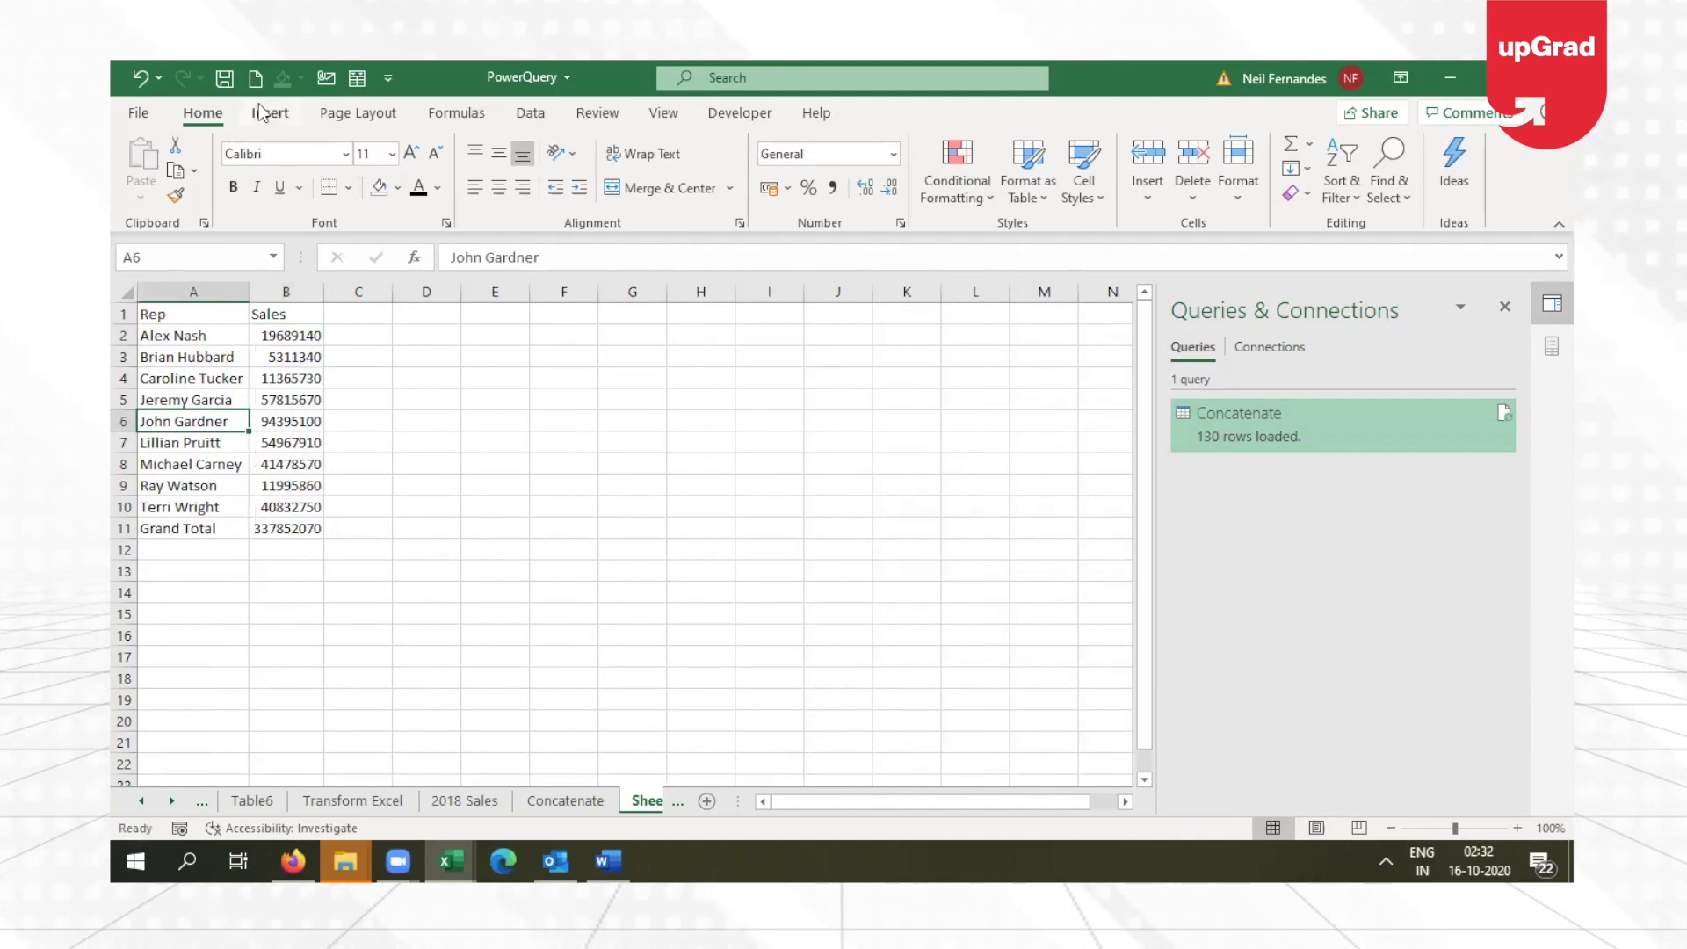
{"action": "left_click", "coordinate": [538, 117]}
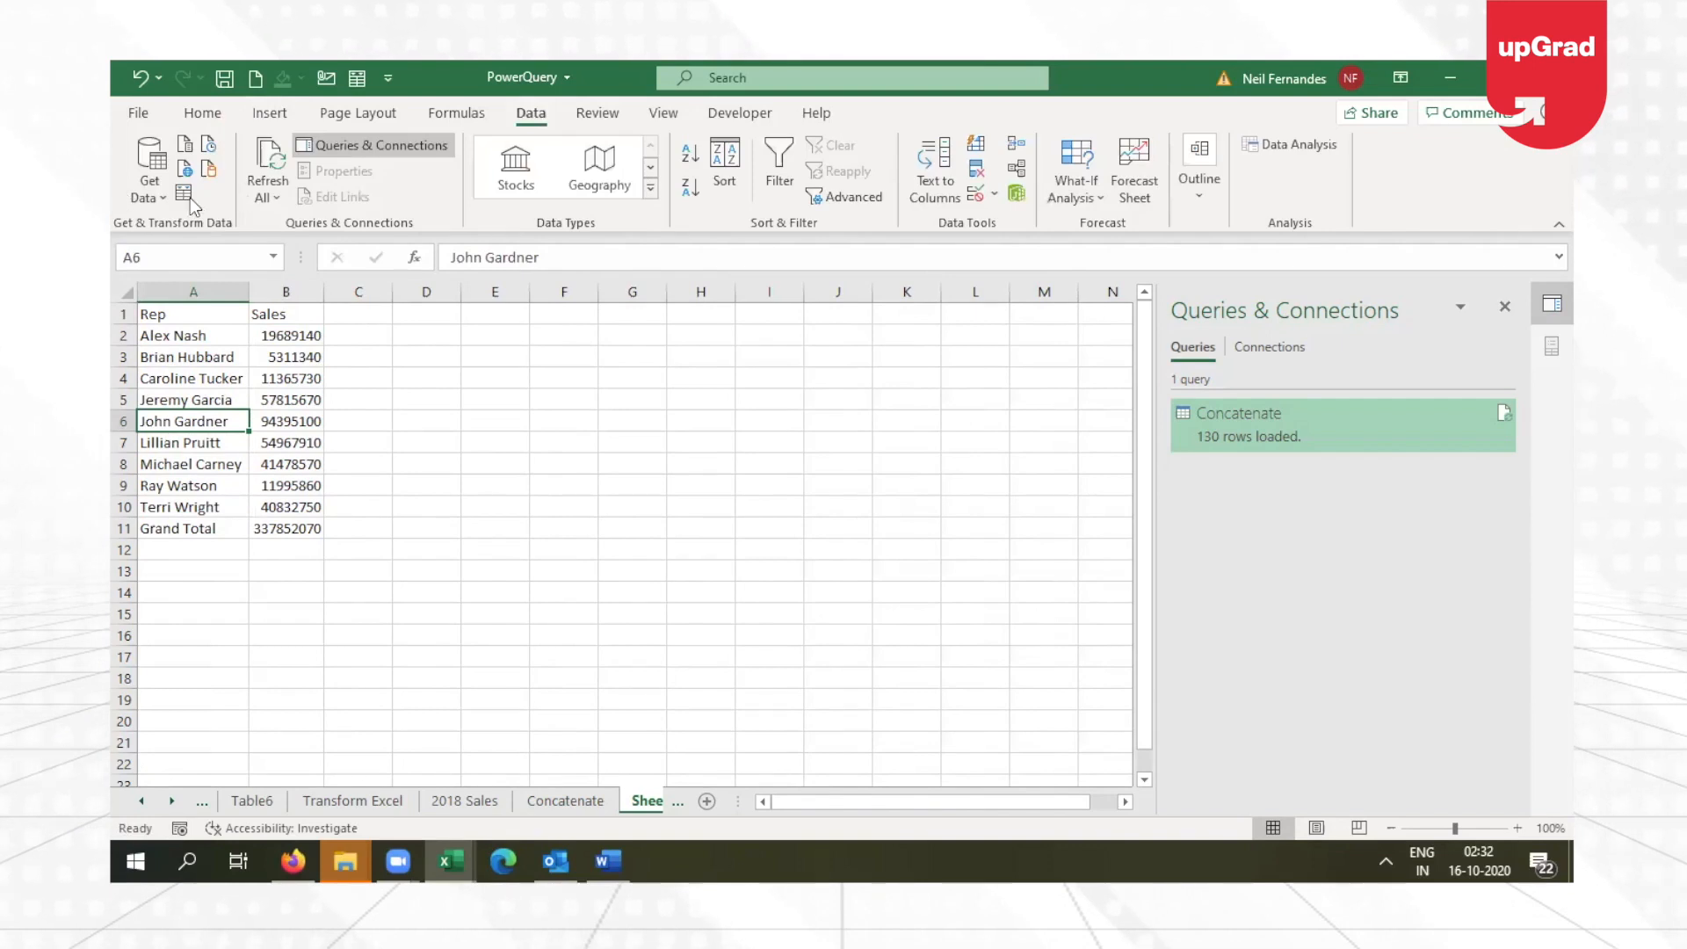
{"action": "left_click", "coordinate": [184, 195]}
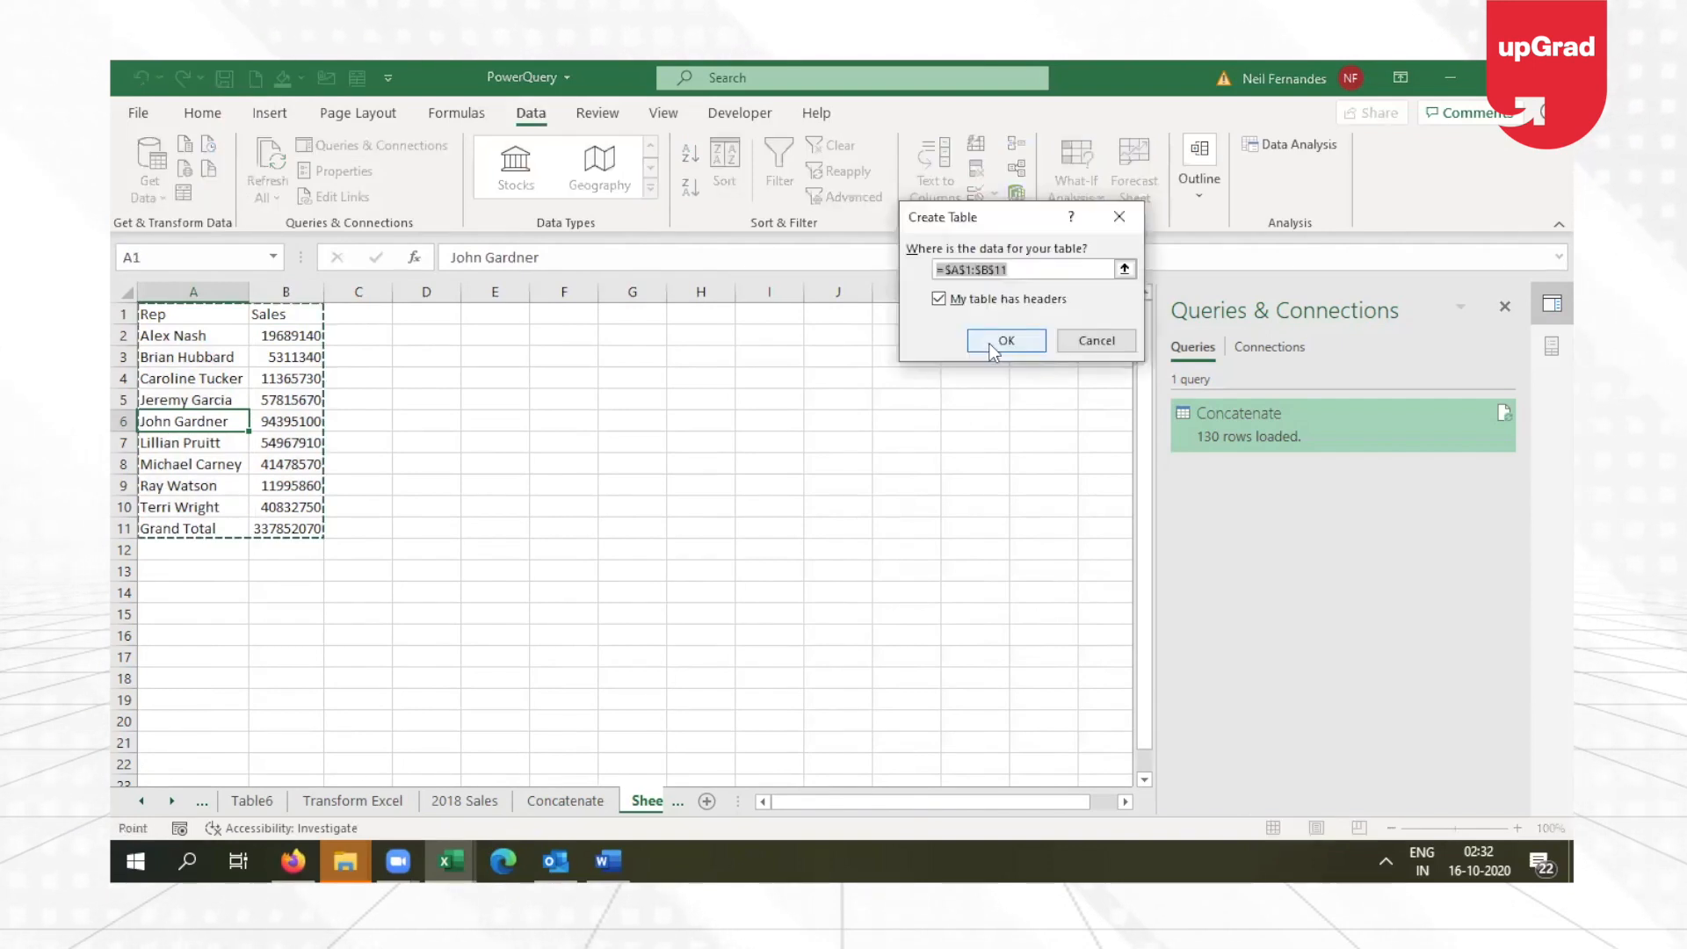
{"action": "key", "text": "Return"}
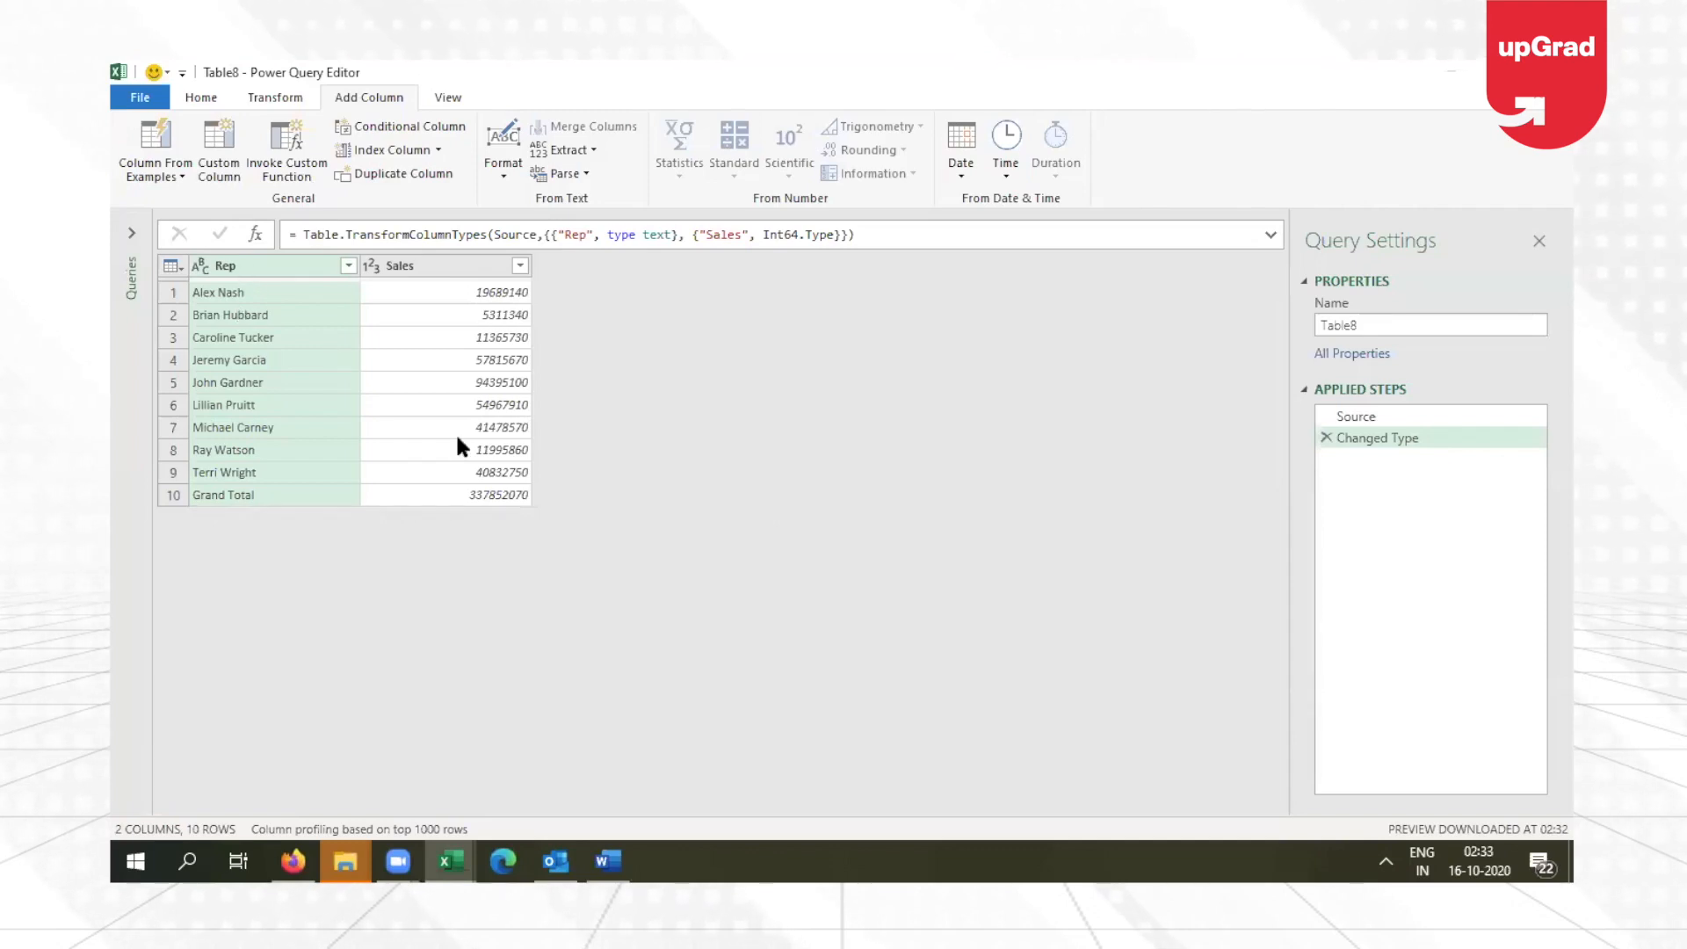
Step: Start a custom column in the rep sales query and name it Commission on Sales
{"action": "left_click", "coordinate": [210, 151]}
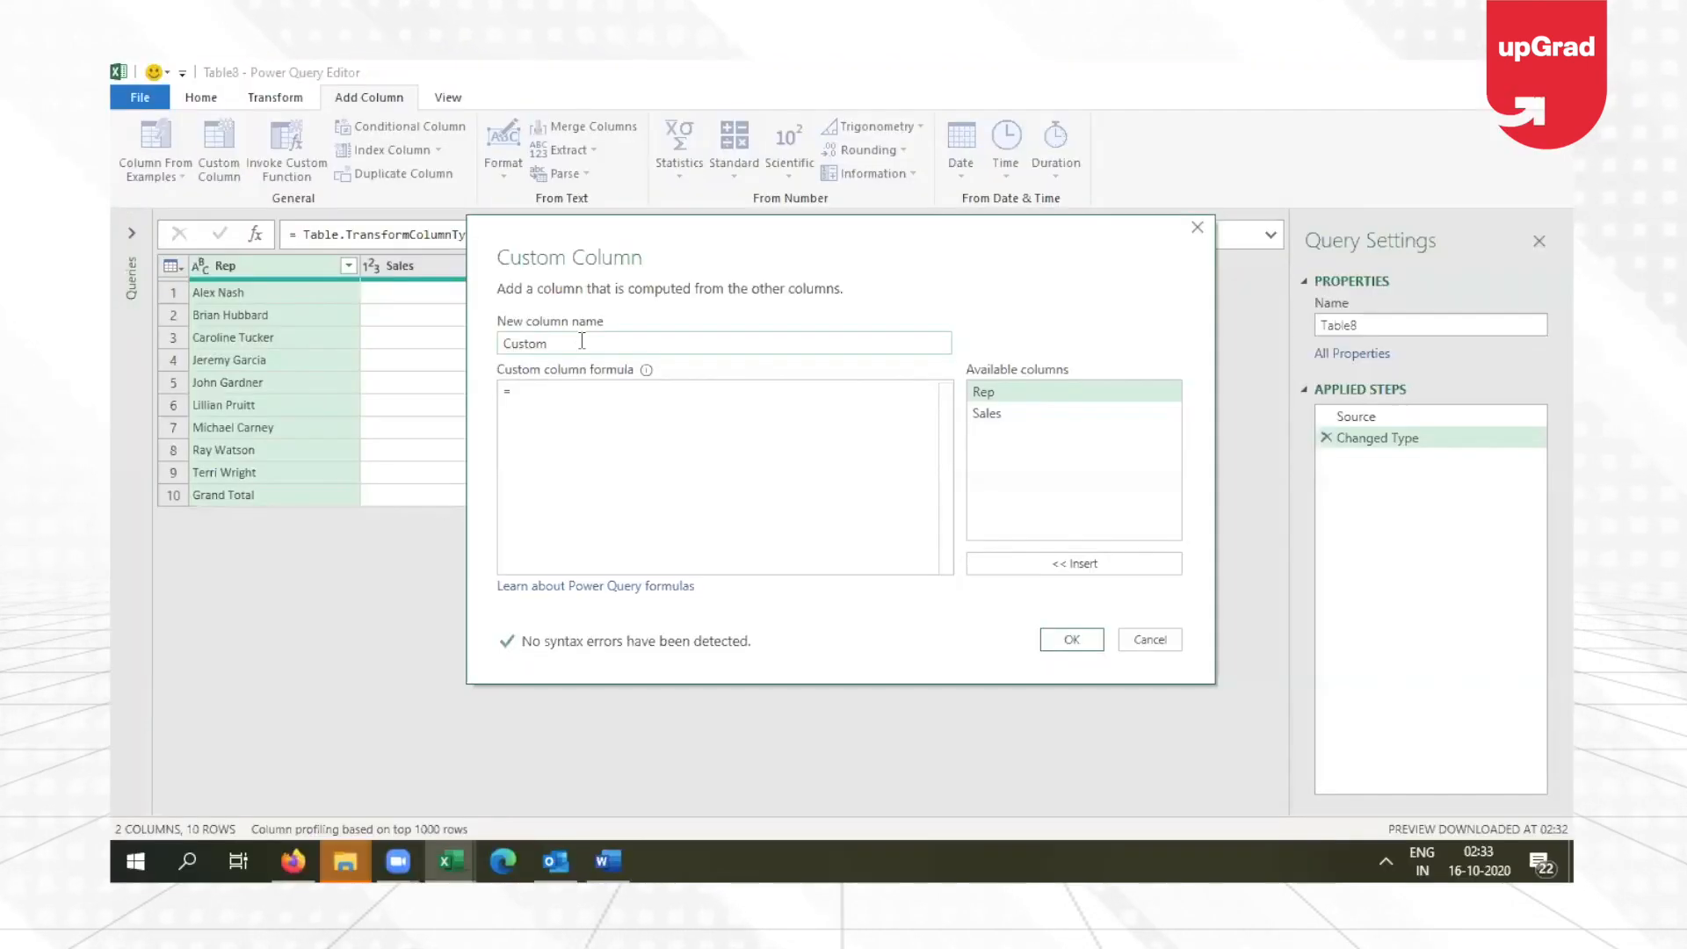
{"action": "left_click", "coordinate": [582, 341]}
{"action": "key", "text": "ctrl+a"}
{"action": "type", "text": "Commission"}
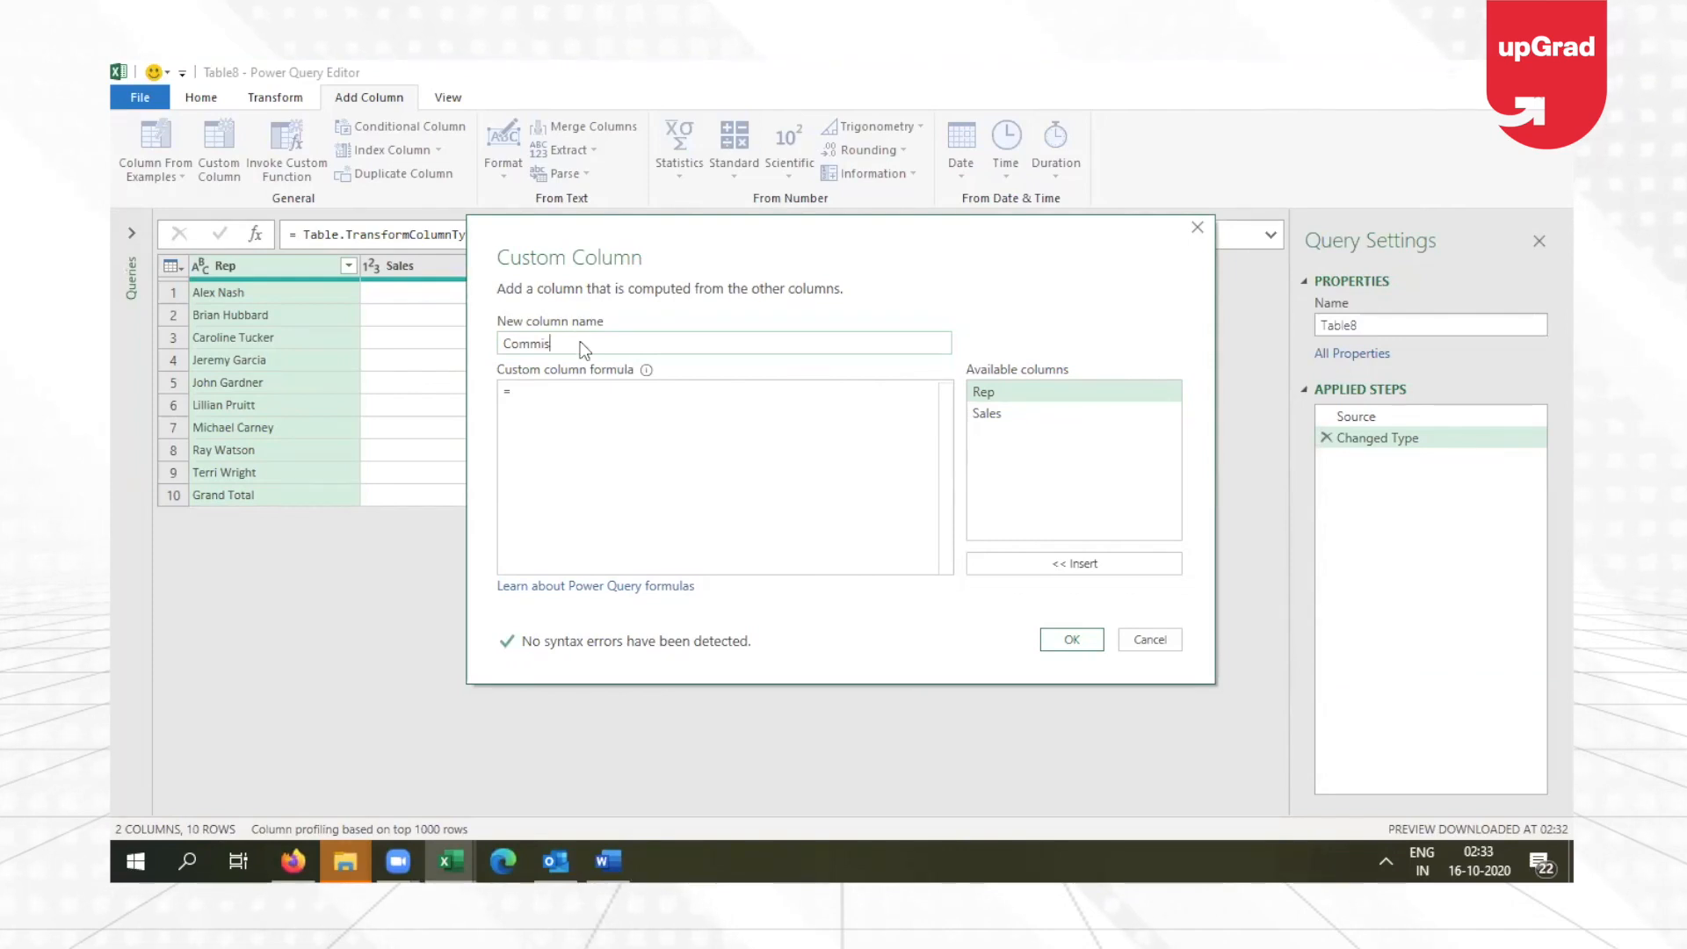
{"action": "left_click", "coordinate": [540, 343]}
{"action": "key", "text": "BackSpace"}
{"action": "type", "text": "m"}
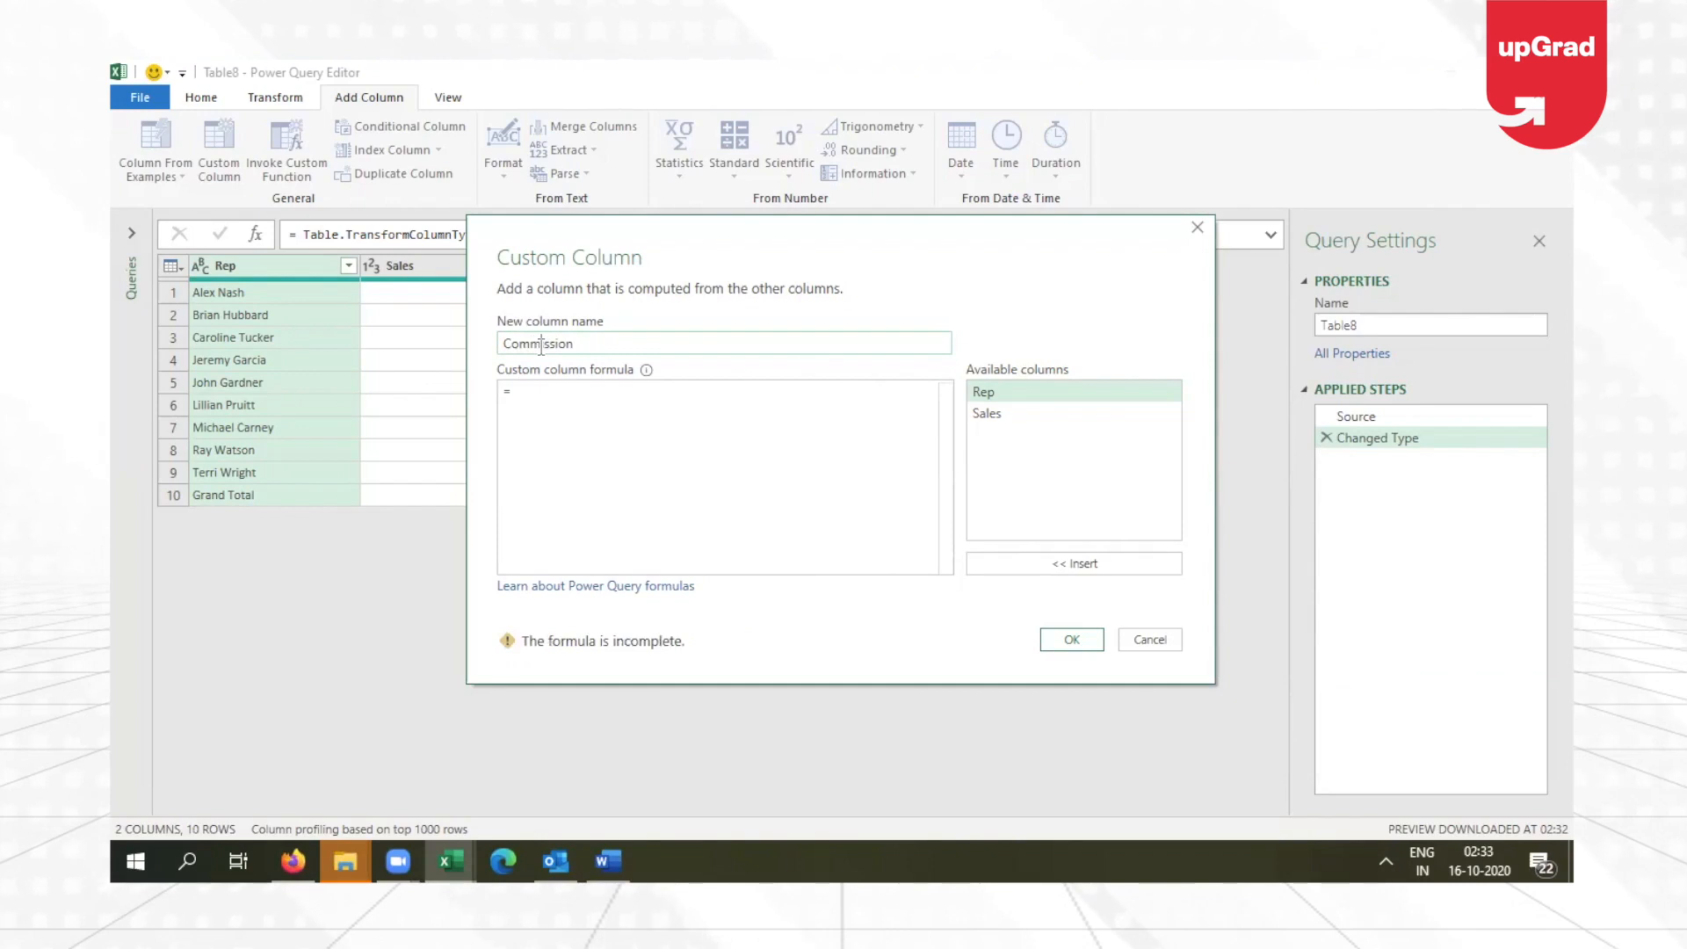
{"action": "key", "text": "Delete"}
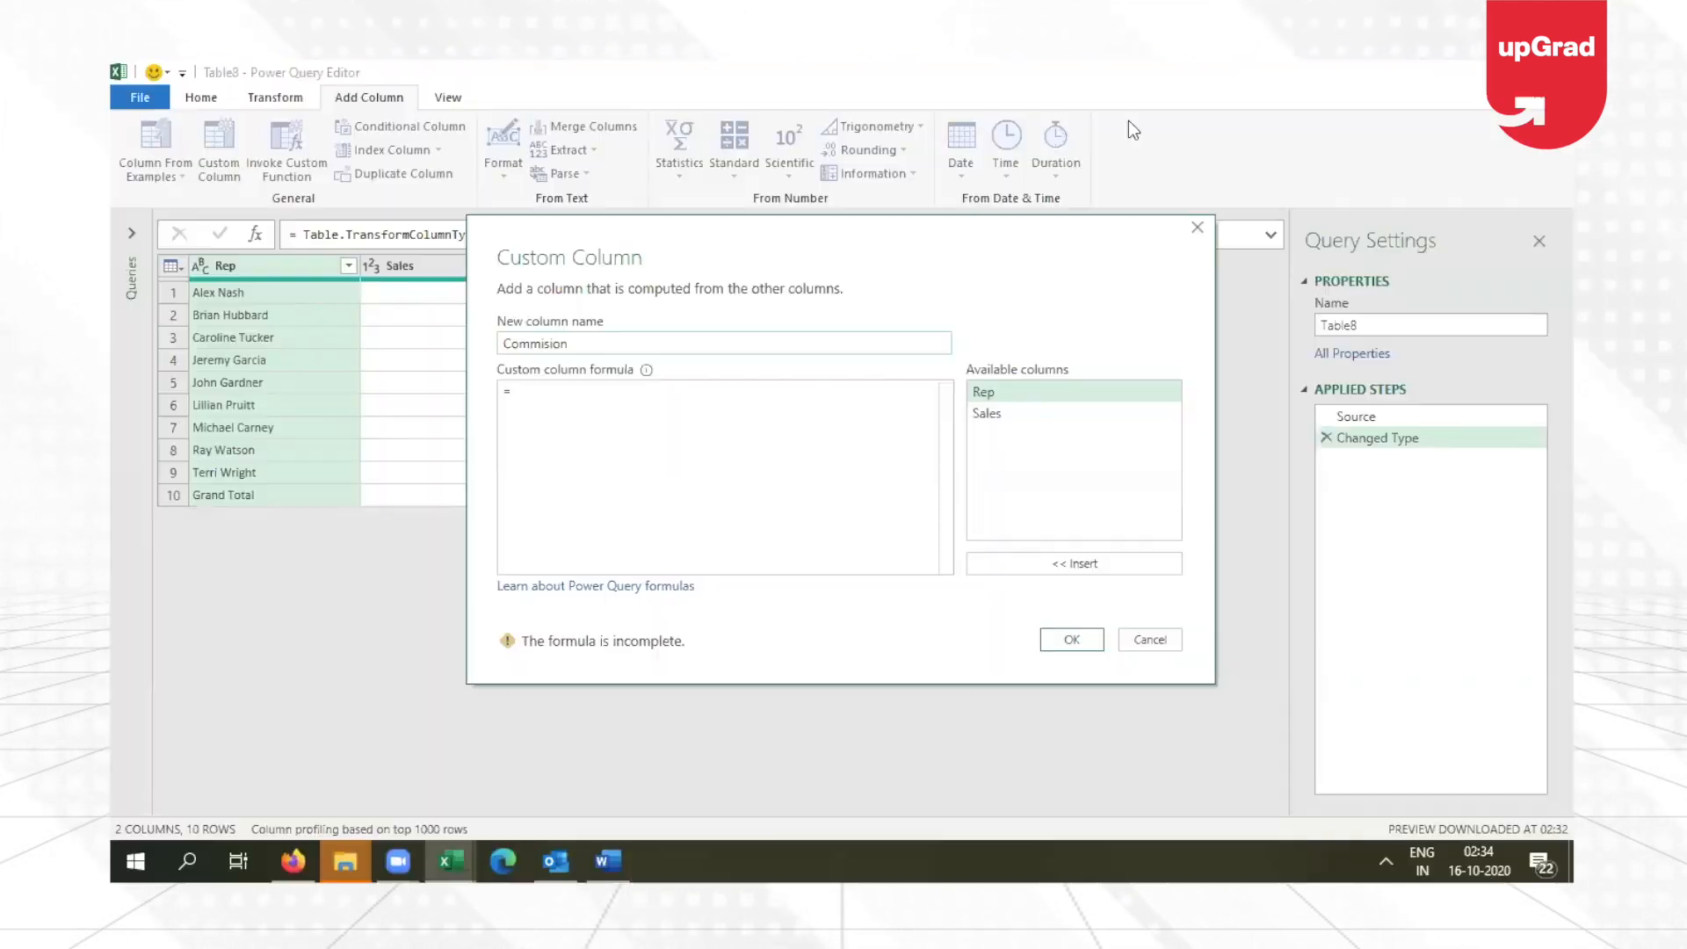
{"action": "type", "text": "ssi"}
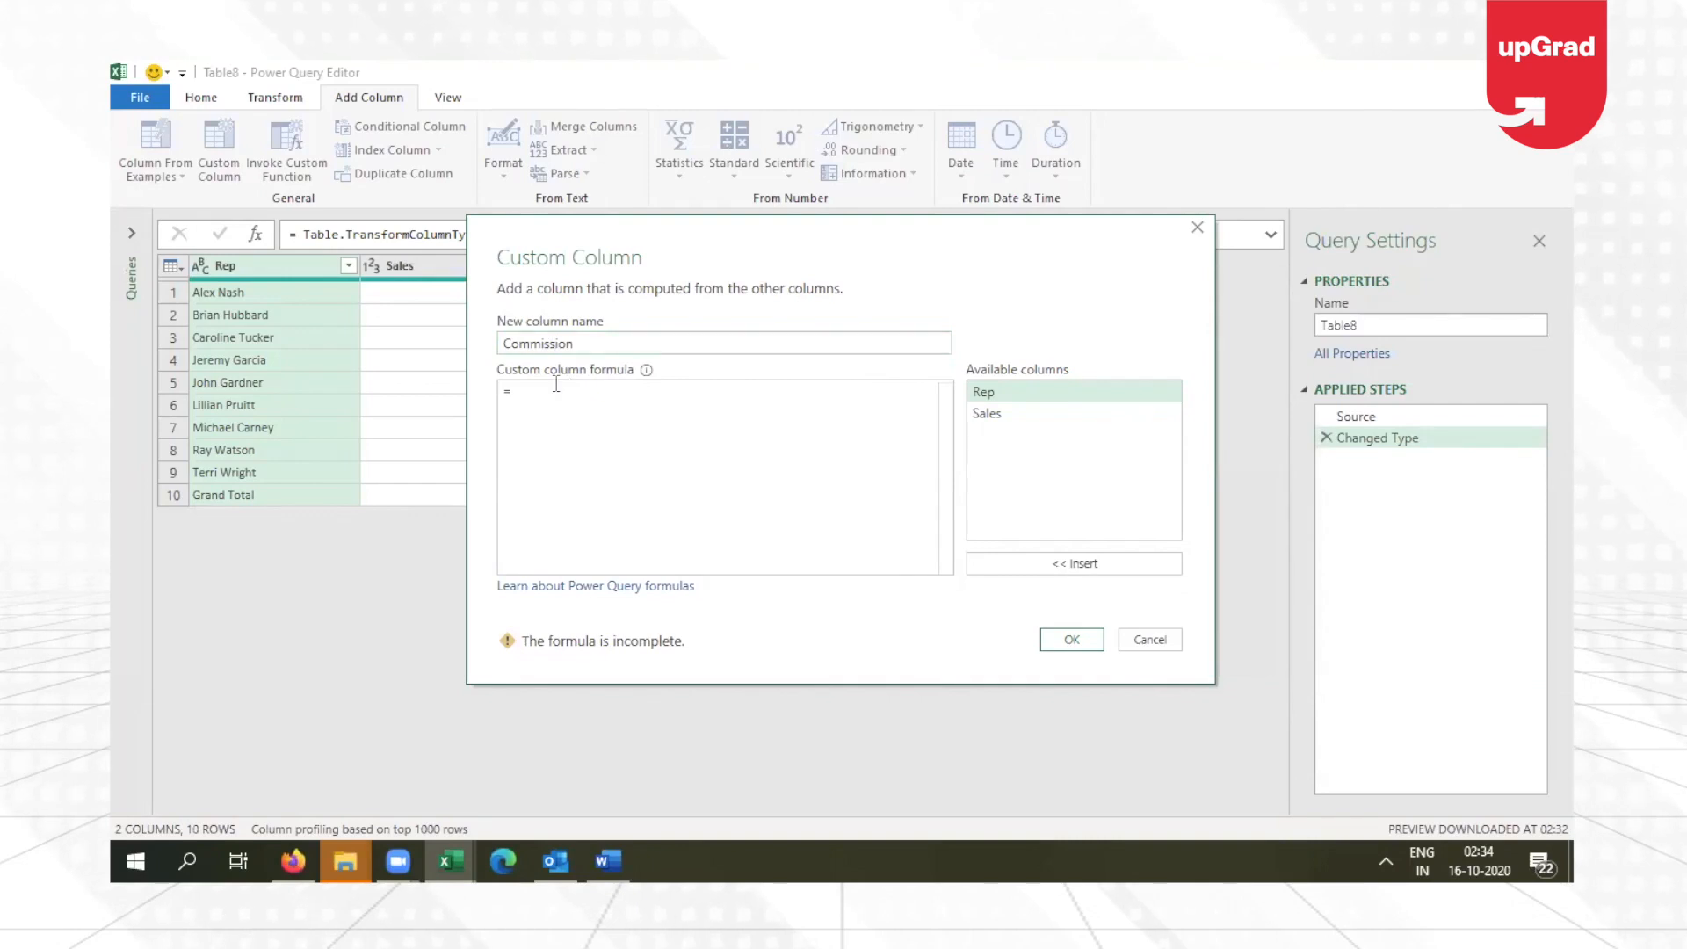
{"action": "type", "text": " on Sales"}
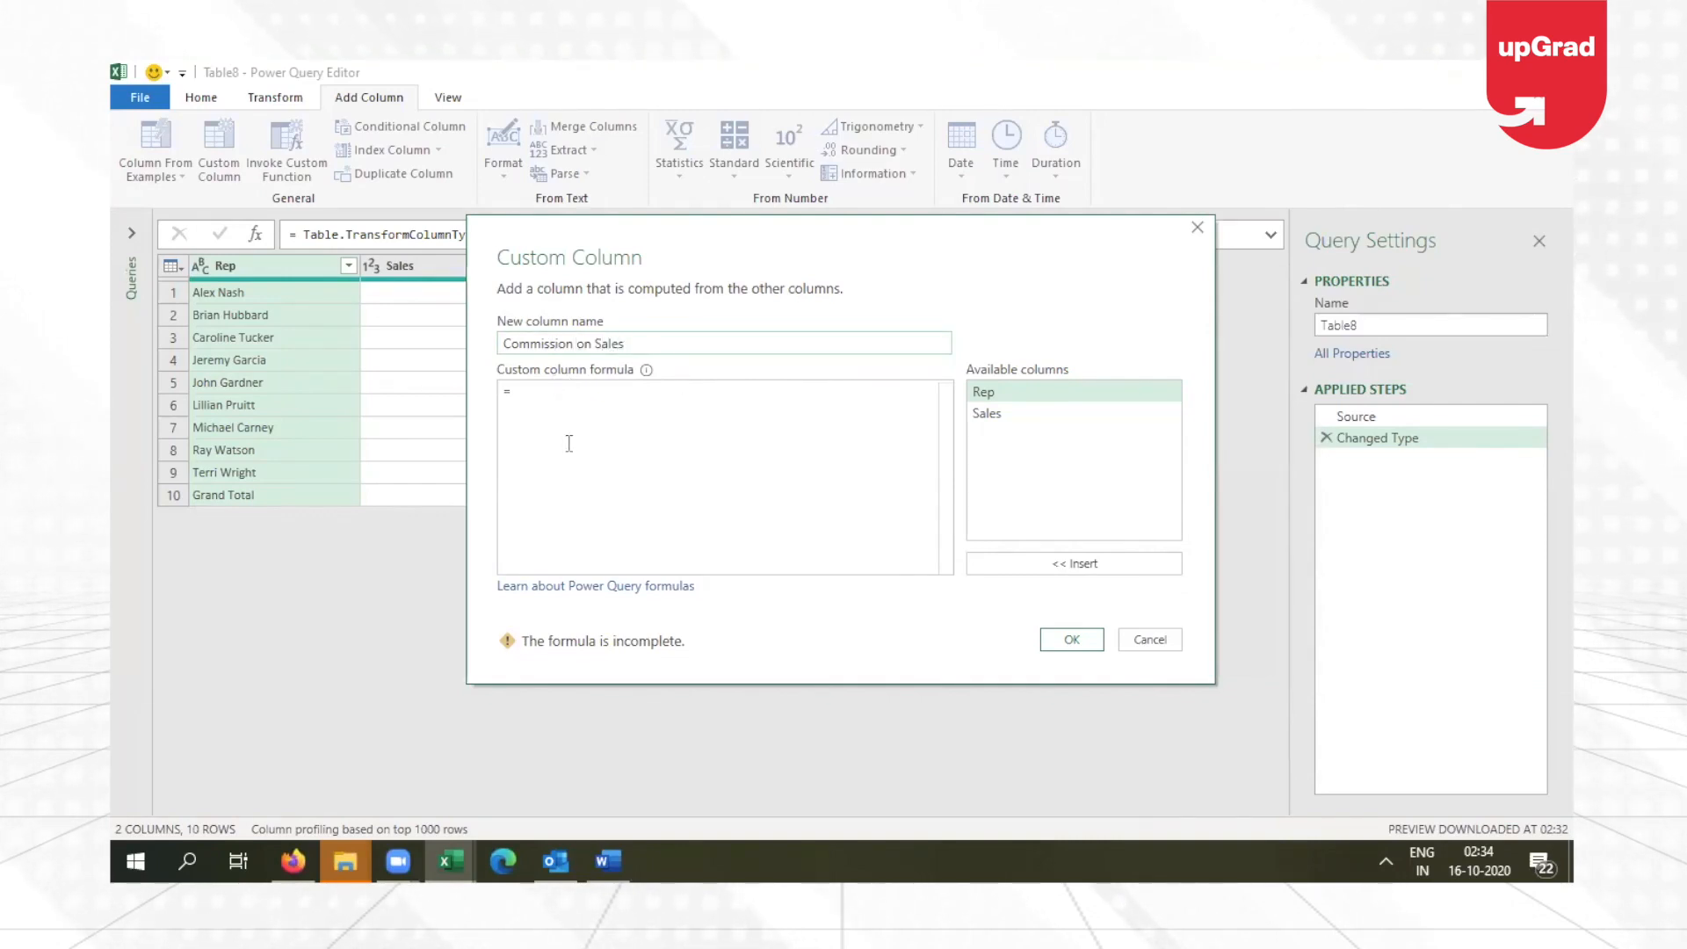
Step: Begin the Commission on Sales formula with the condition if [Sales]>1500000 then
{"action": "type", "text": "if"}
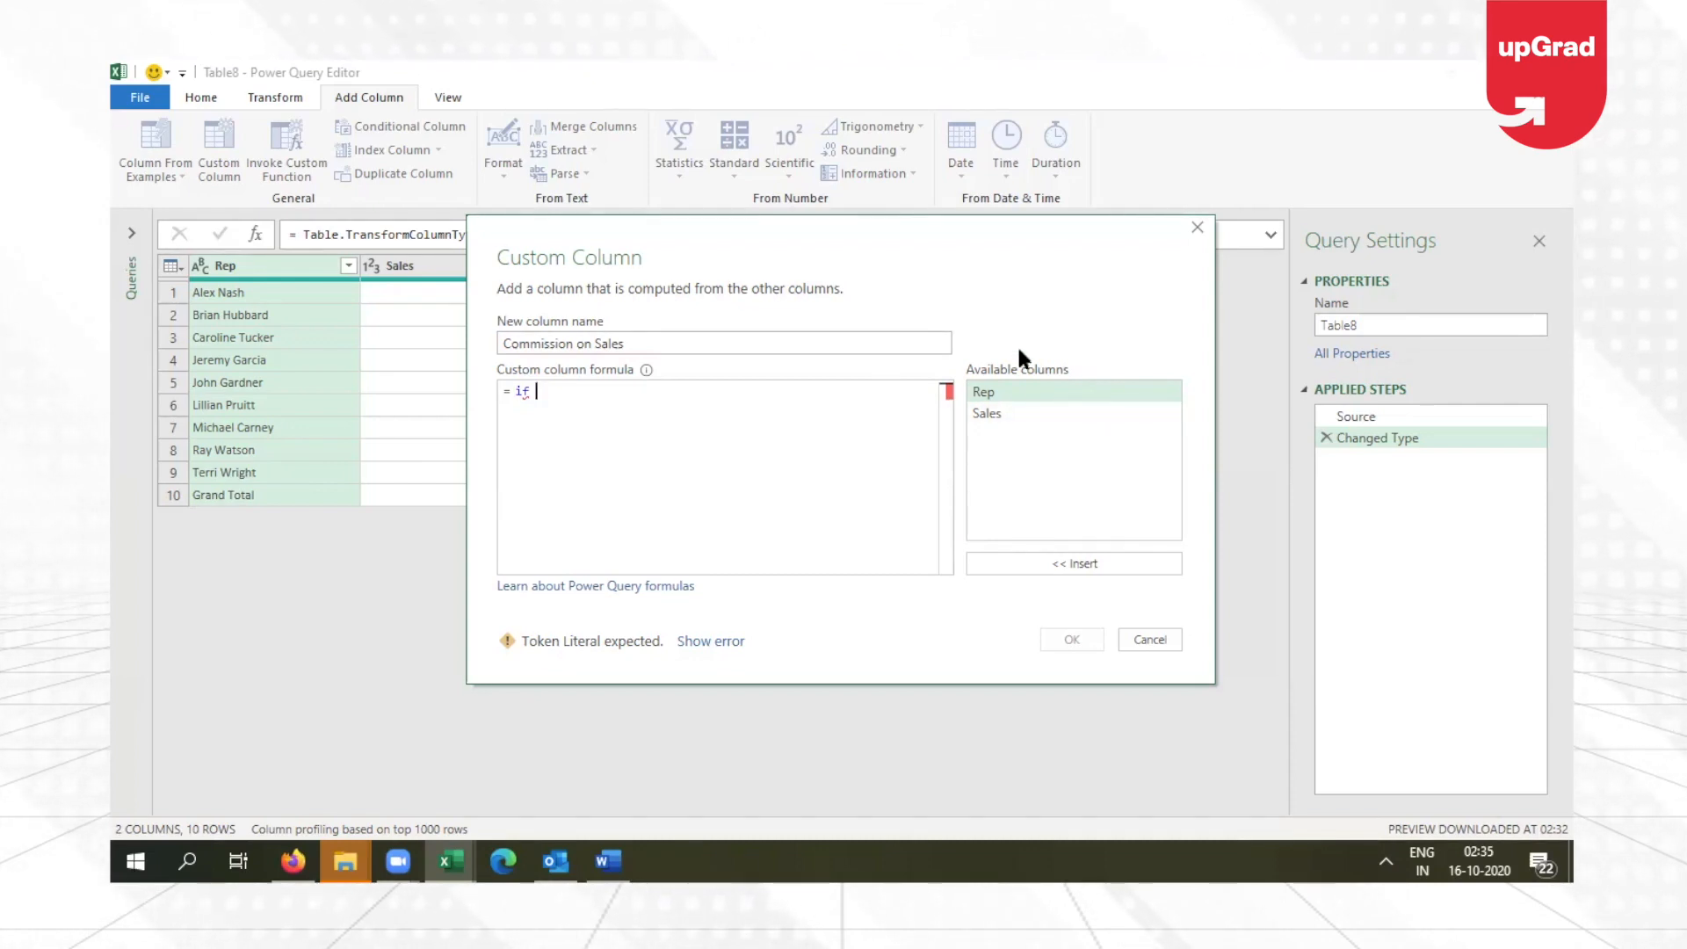
{"action": "left_click", "coordinate": [986, 413]}
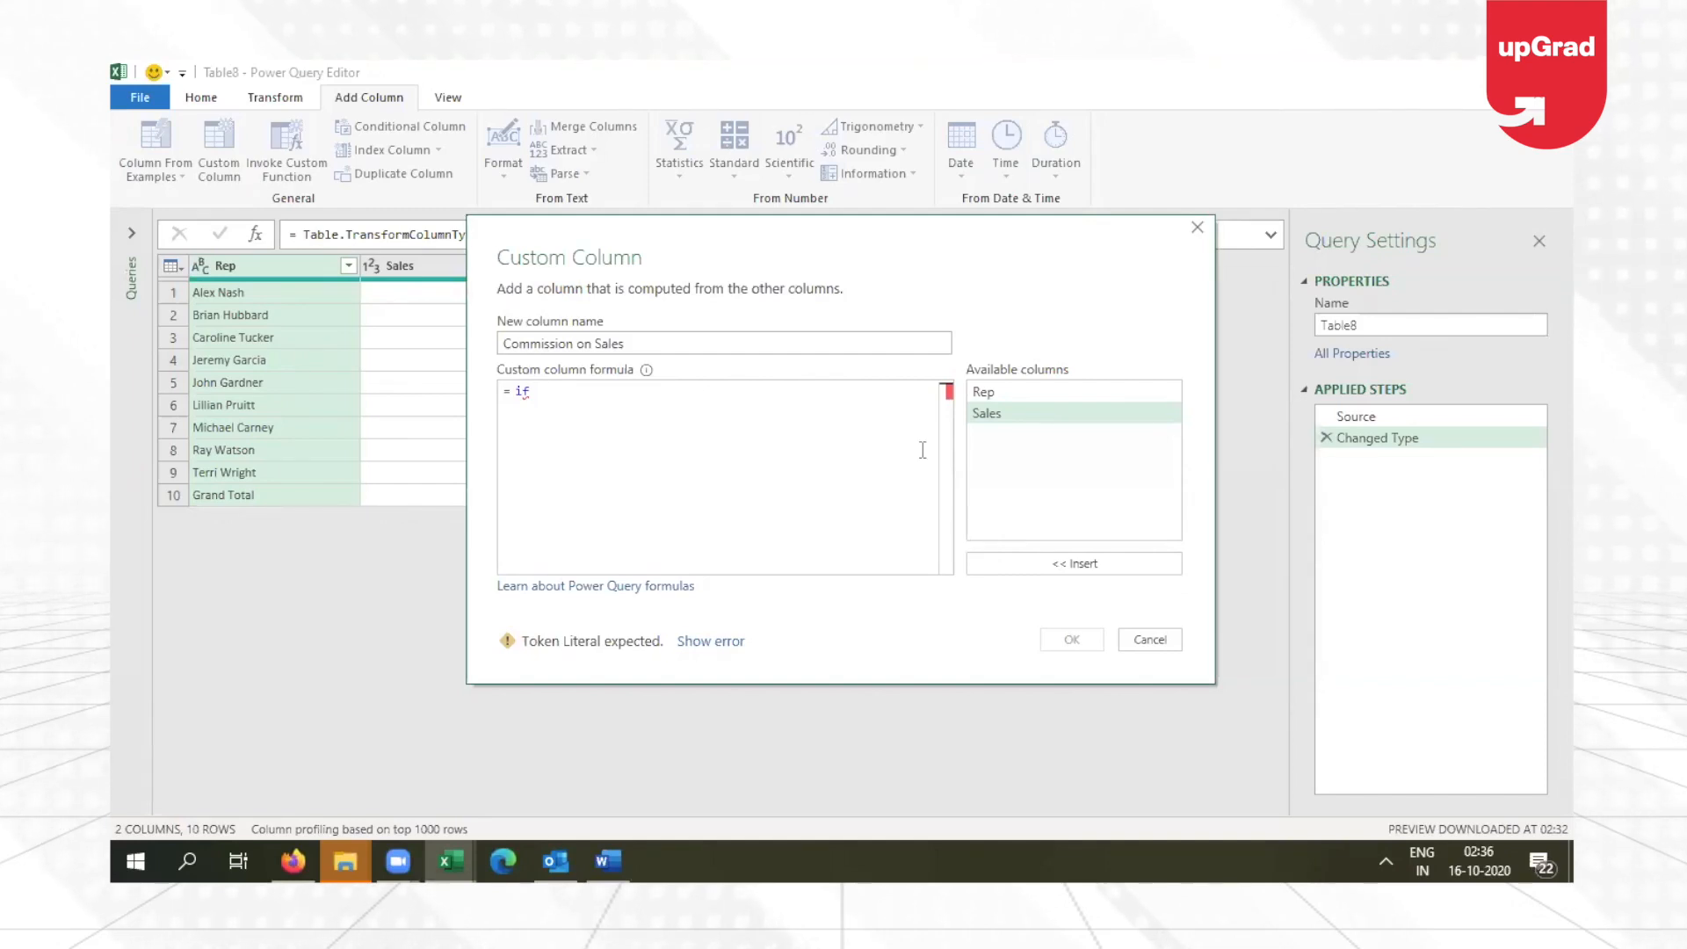
{"action": "double_click", "coordinate": [994, 411]}
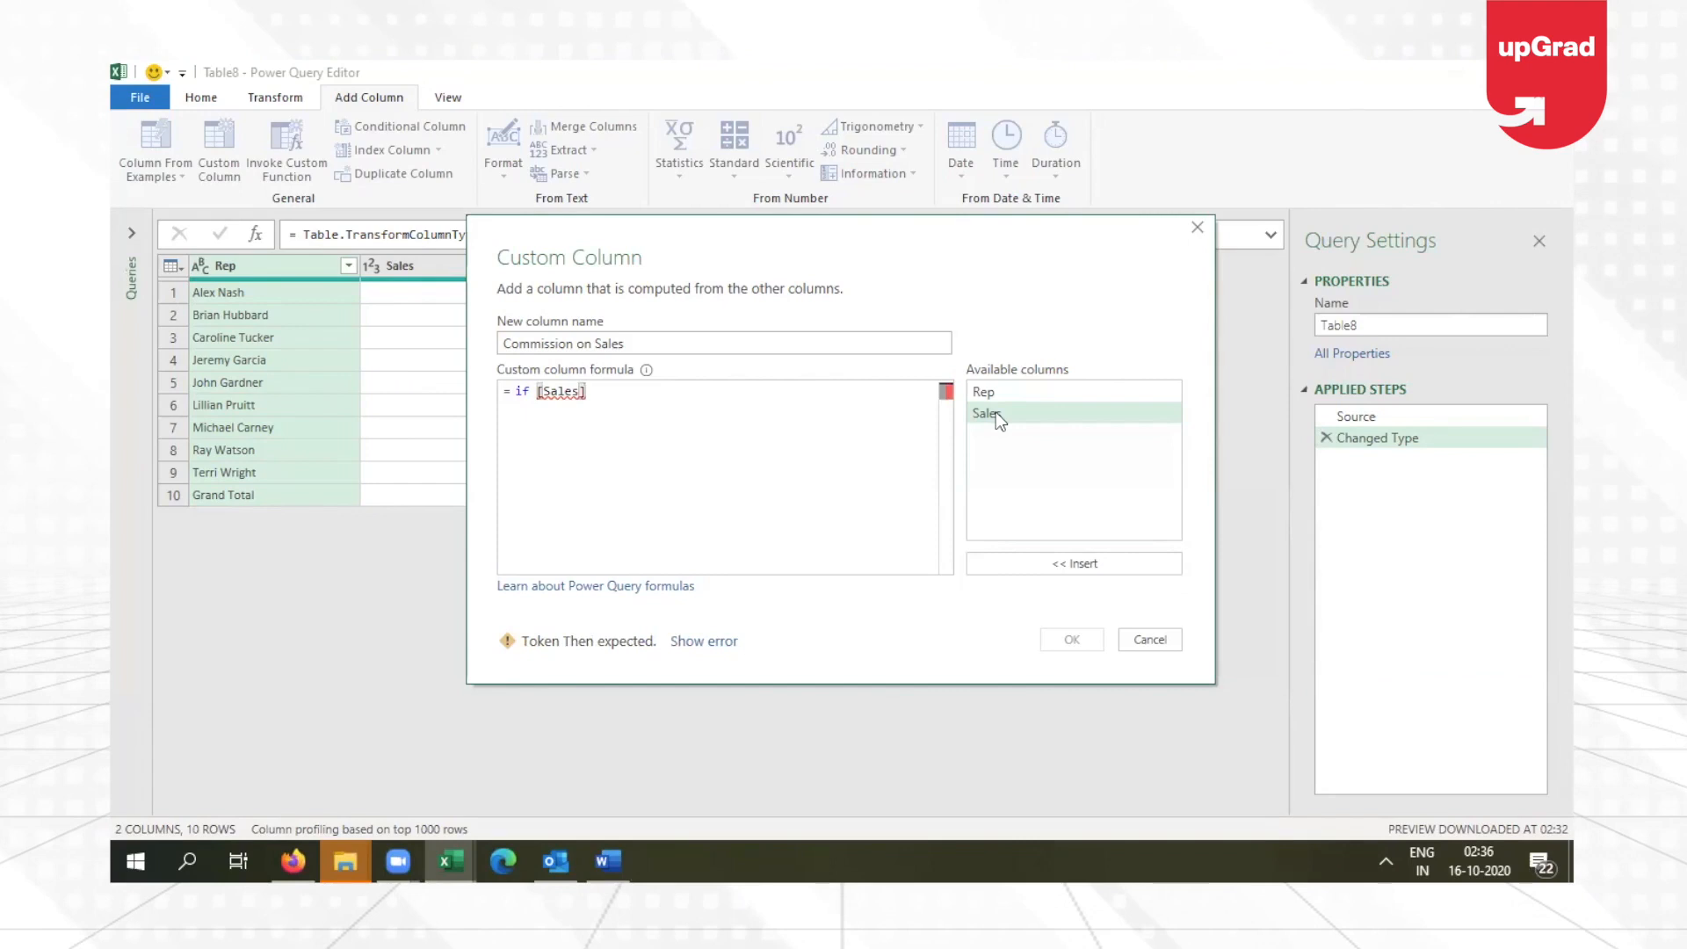
{"action": "type", "text": ">"}
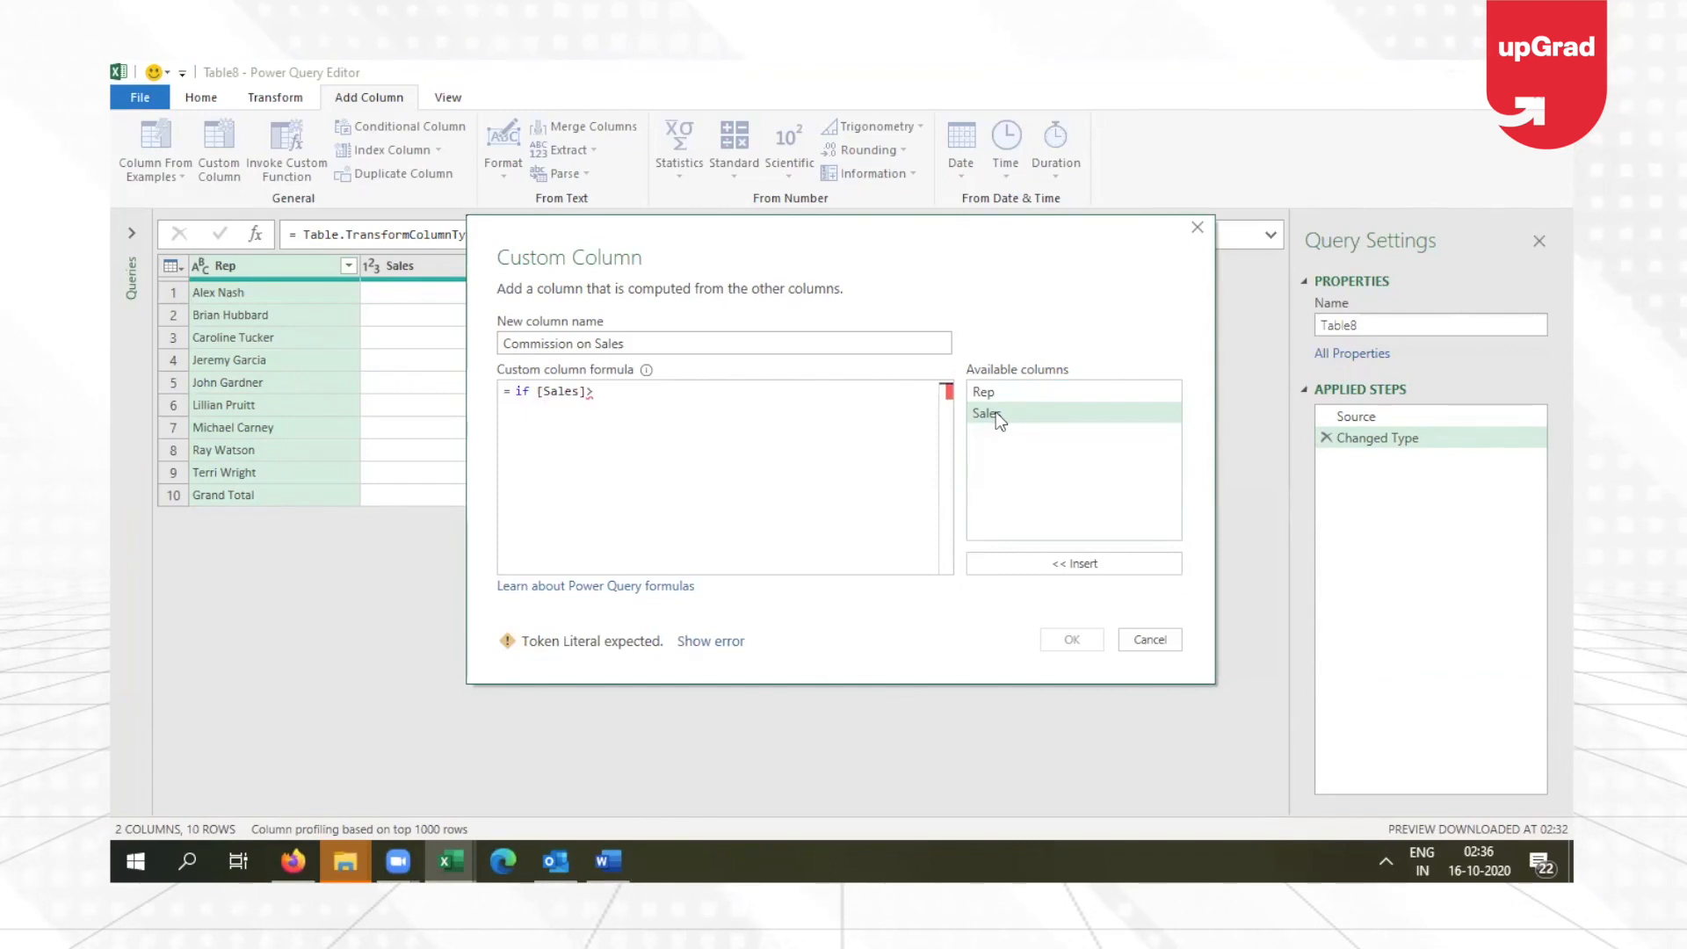
{"action": "type", "text": "1500000"}
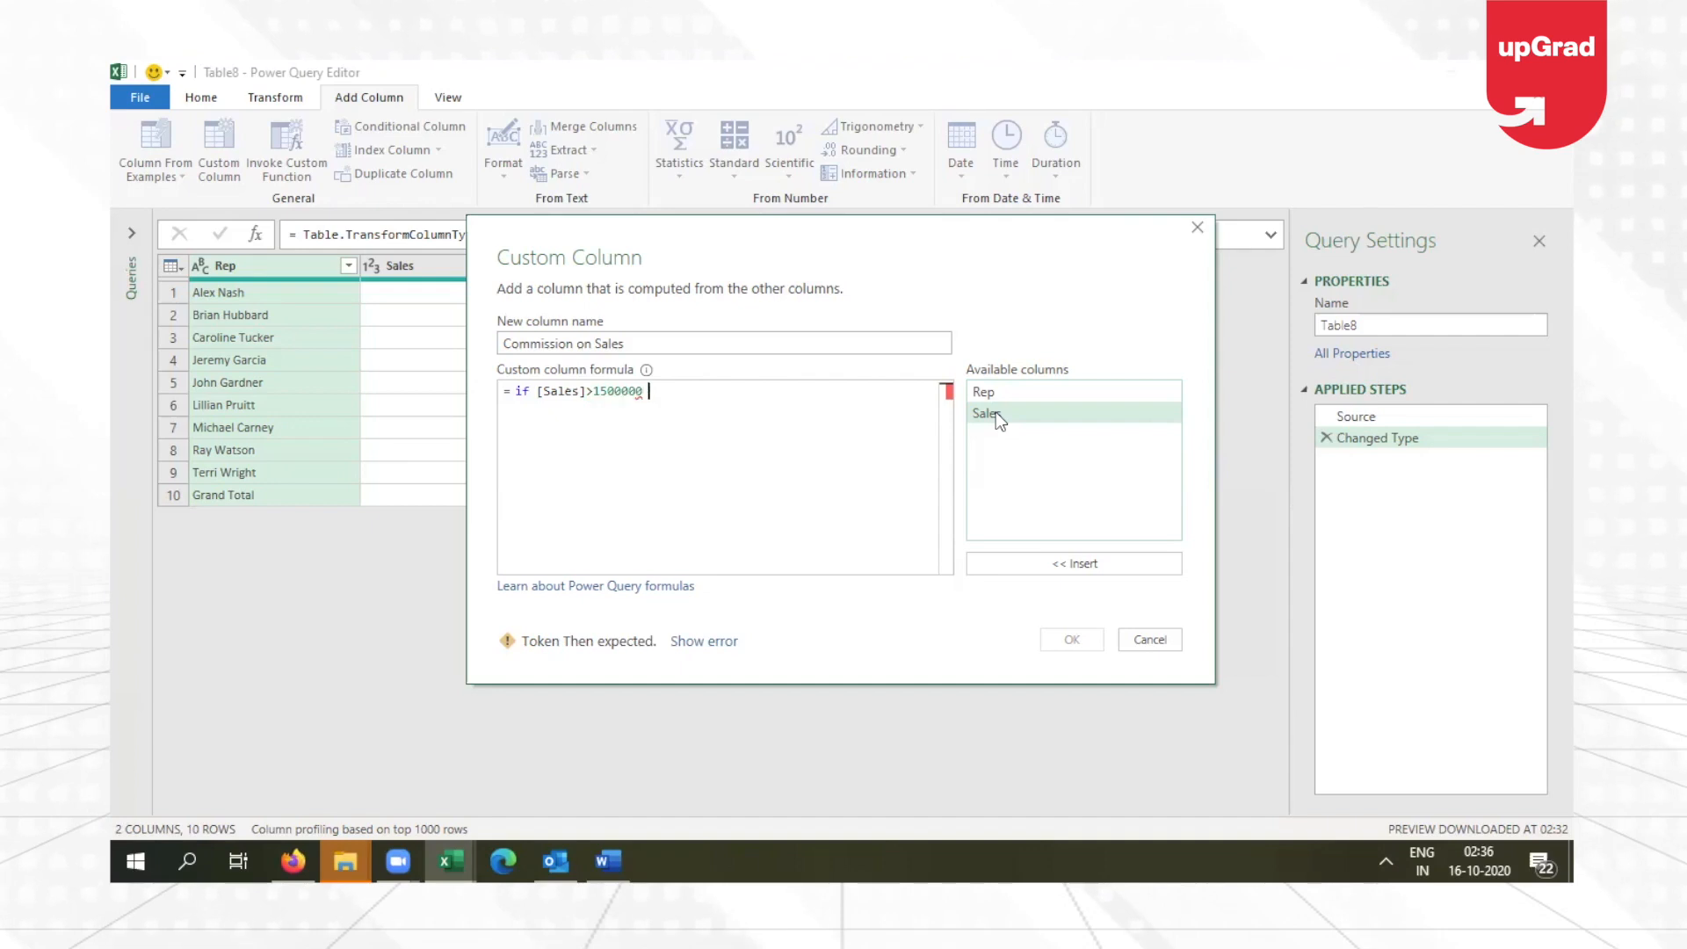
{"action": "type", "text": " then"}
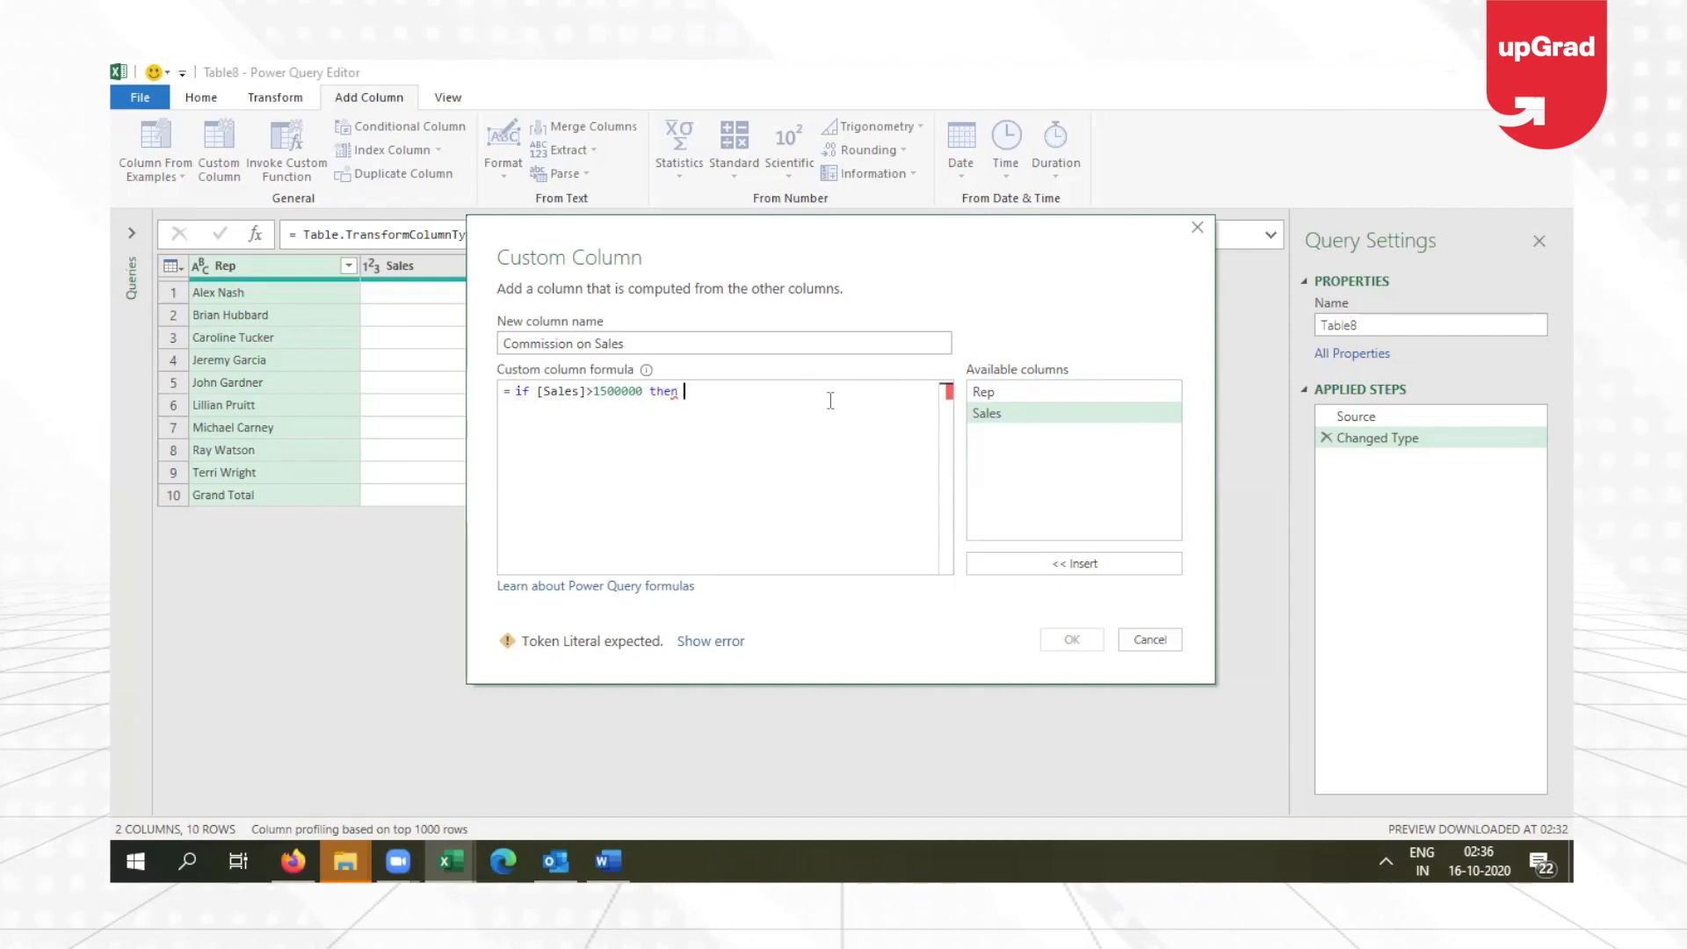
Step: Complete the formula with [Sales]*15/100 else 0 and create the custom column
{"action": "double_click", "coordinate": [1015, 413]}
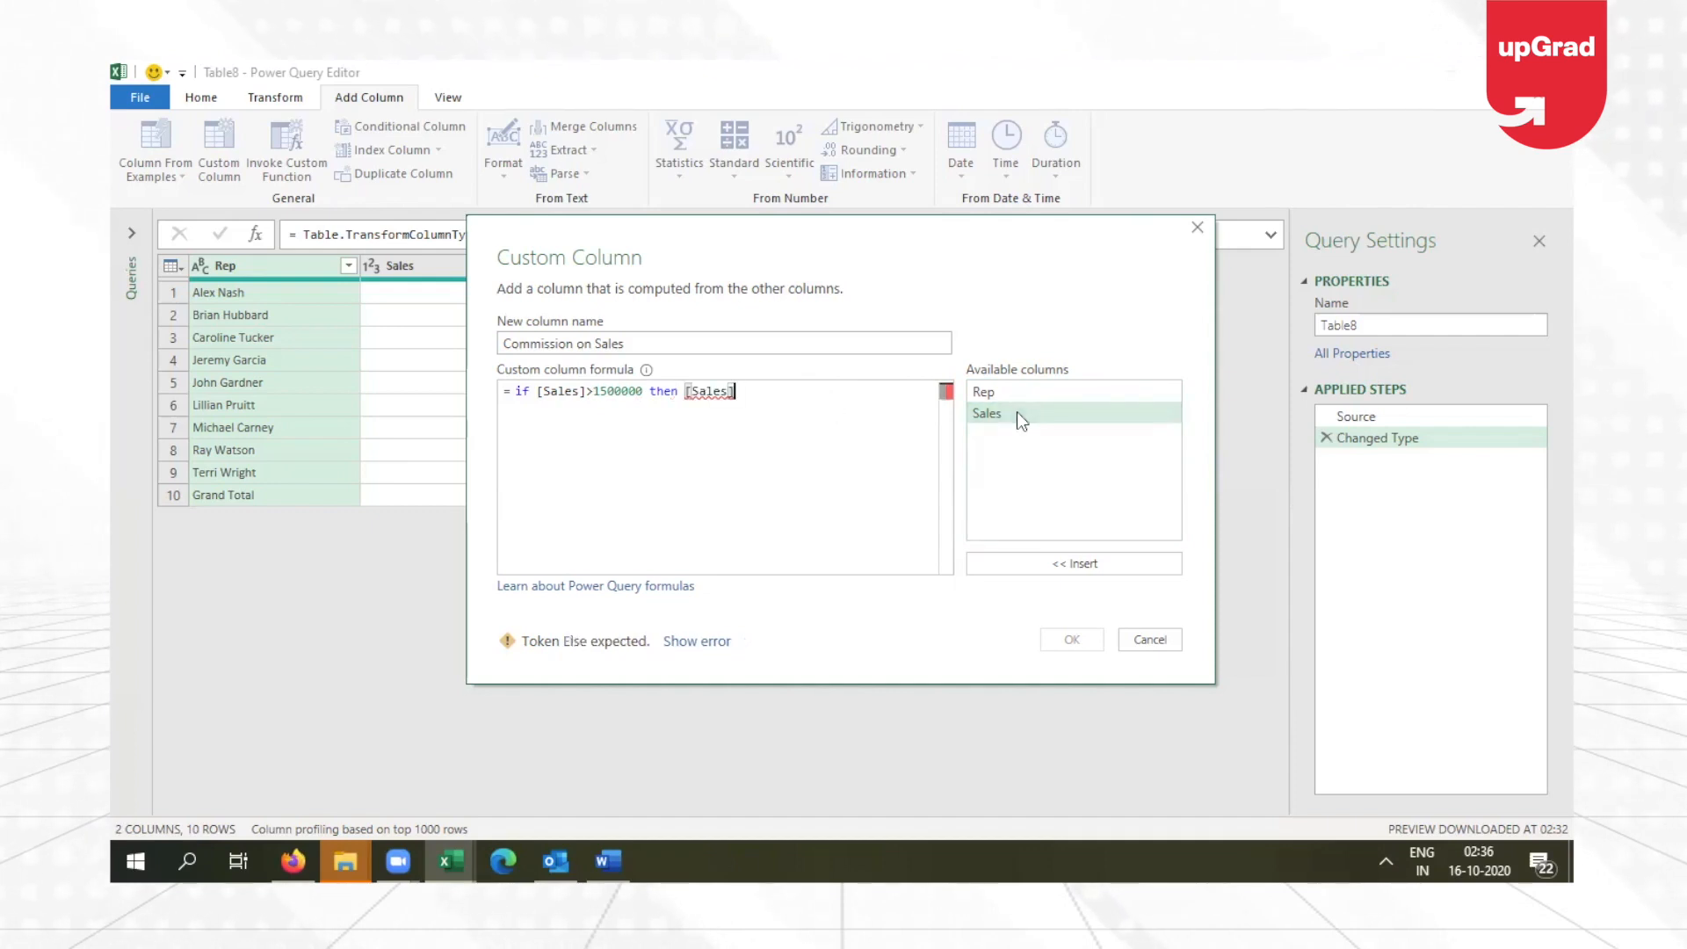
{"action": "type", "text": "*"}
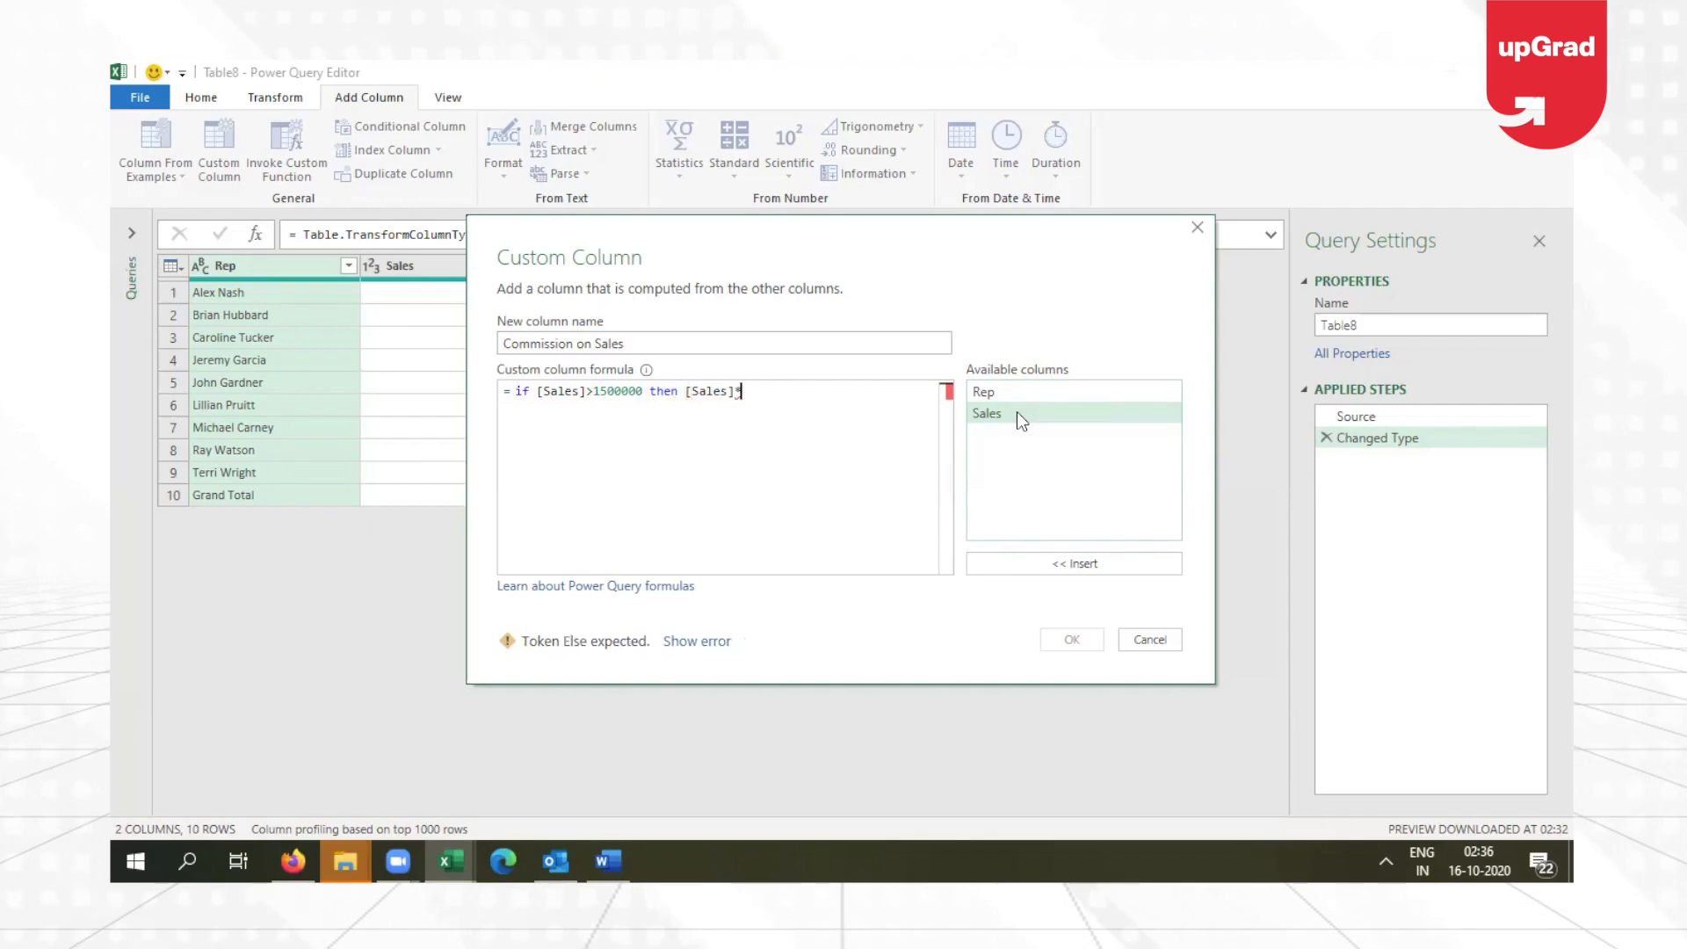
{"action": "type", "text": "15%"}
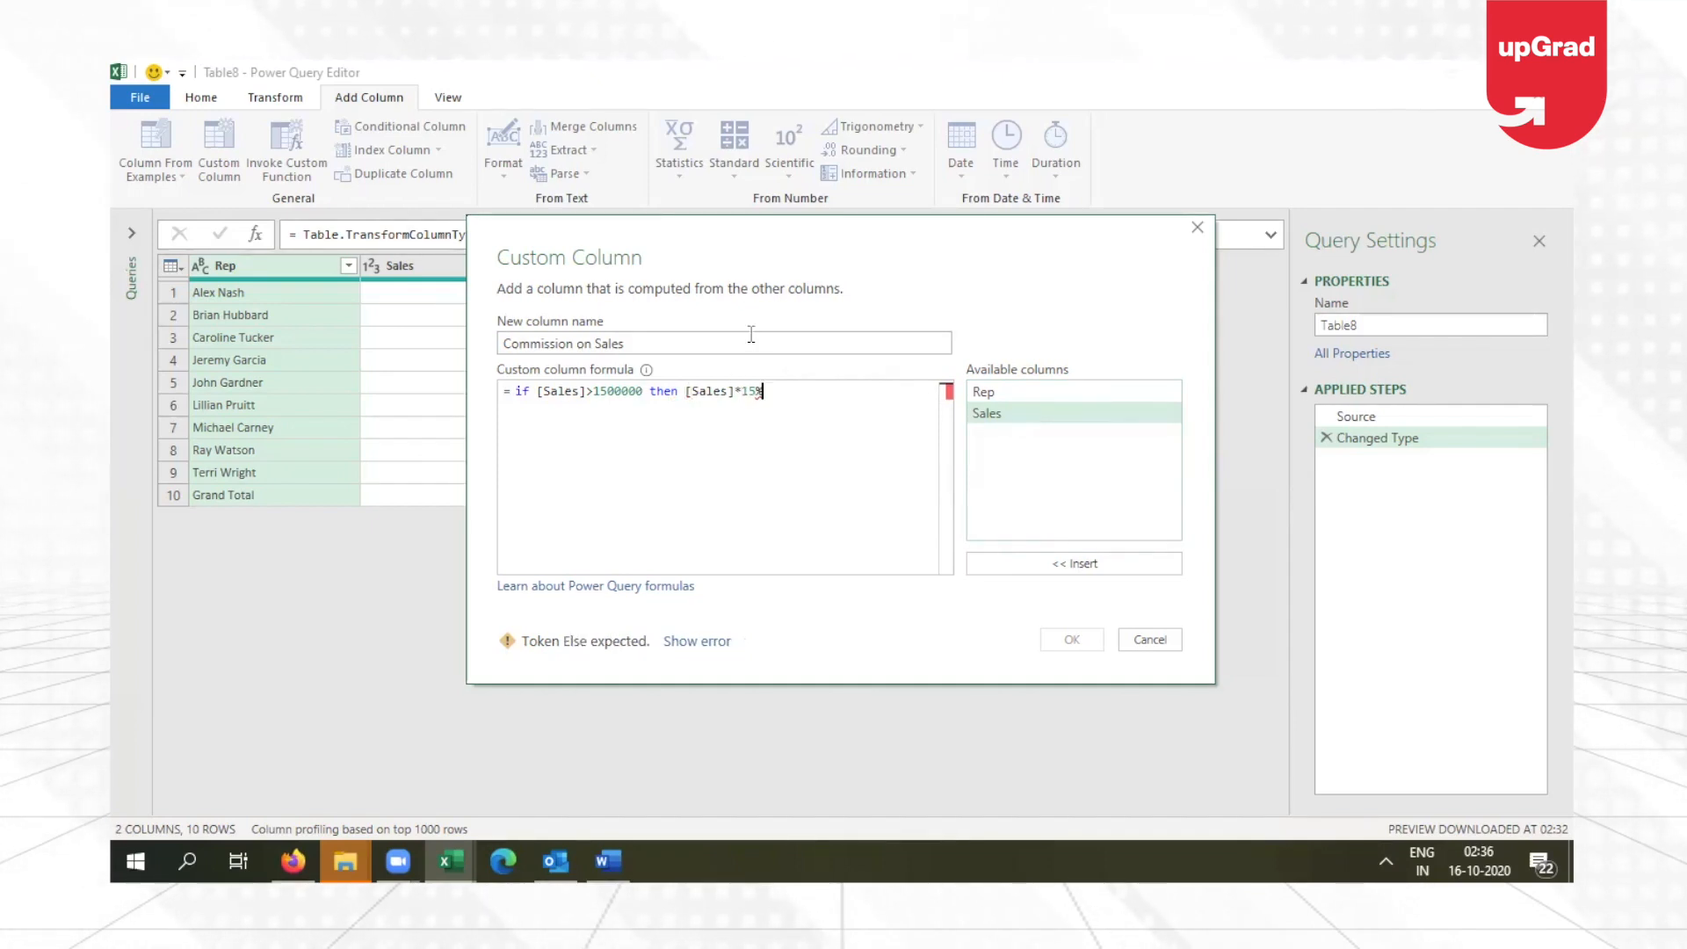
{"action": "key", "text": "BackSpace"}
{"action": "type", "text": "/100"}
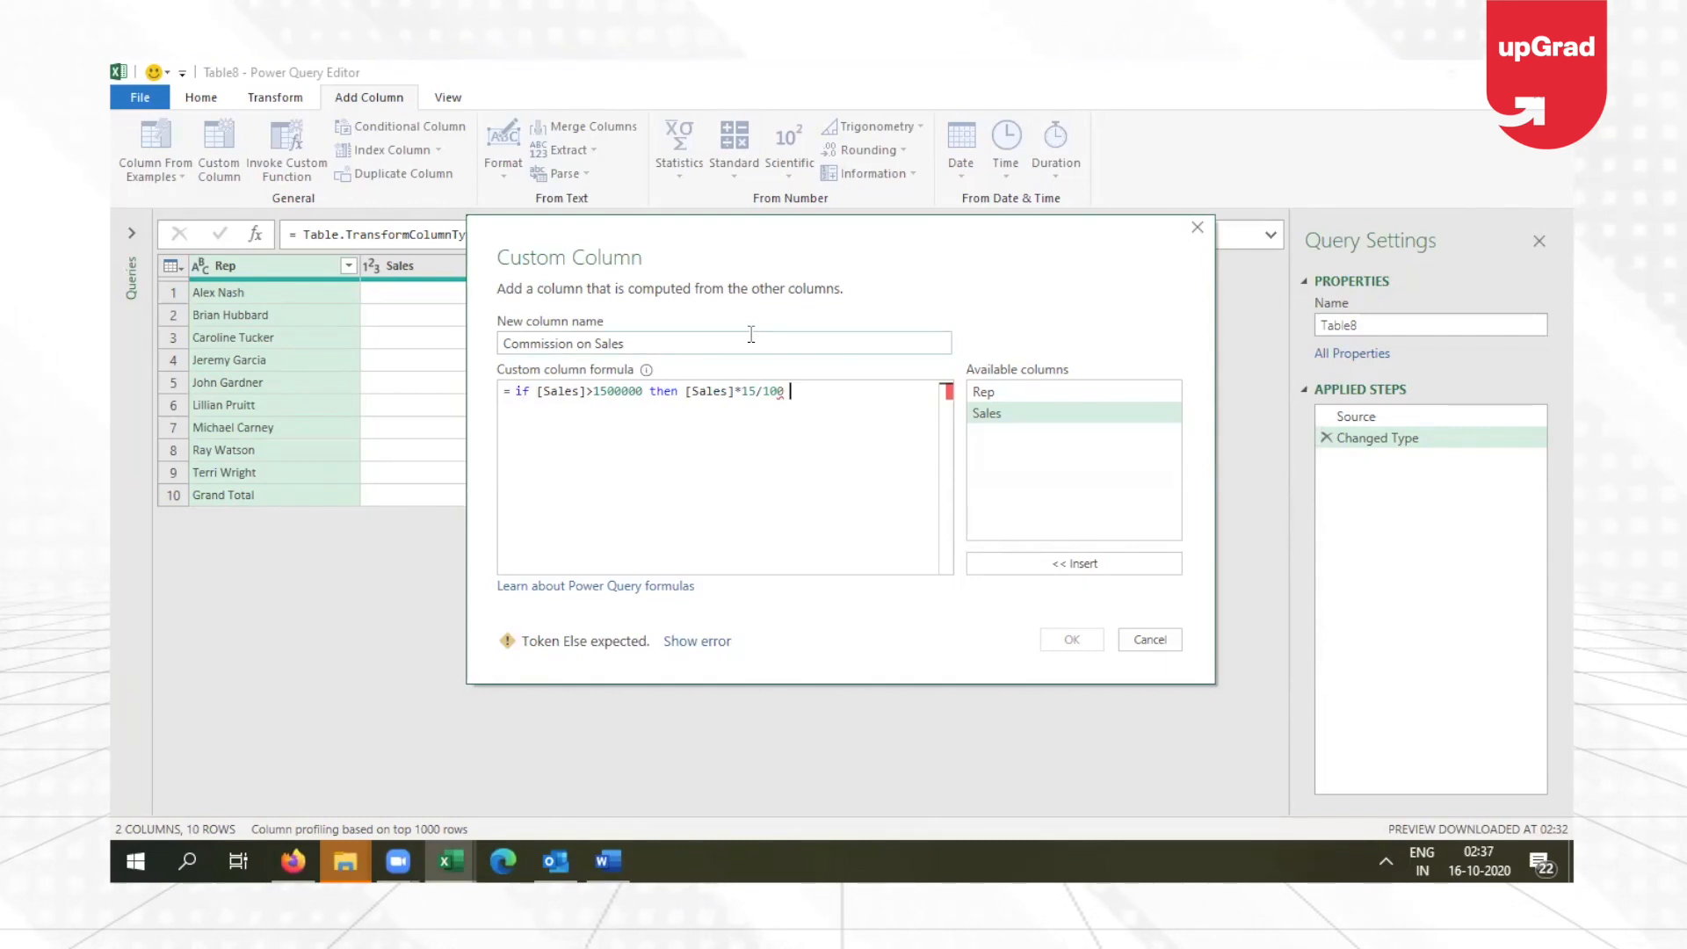
{"action": "type", "text": "else "}
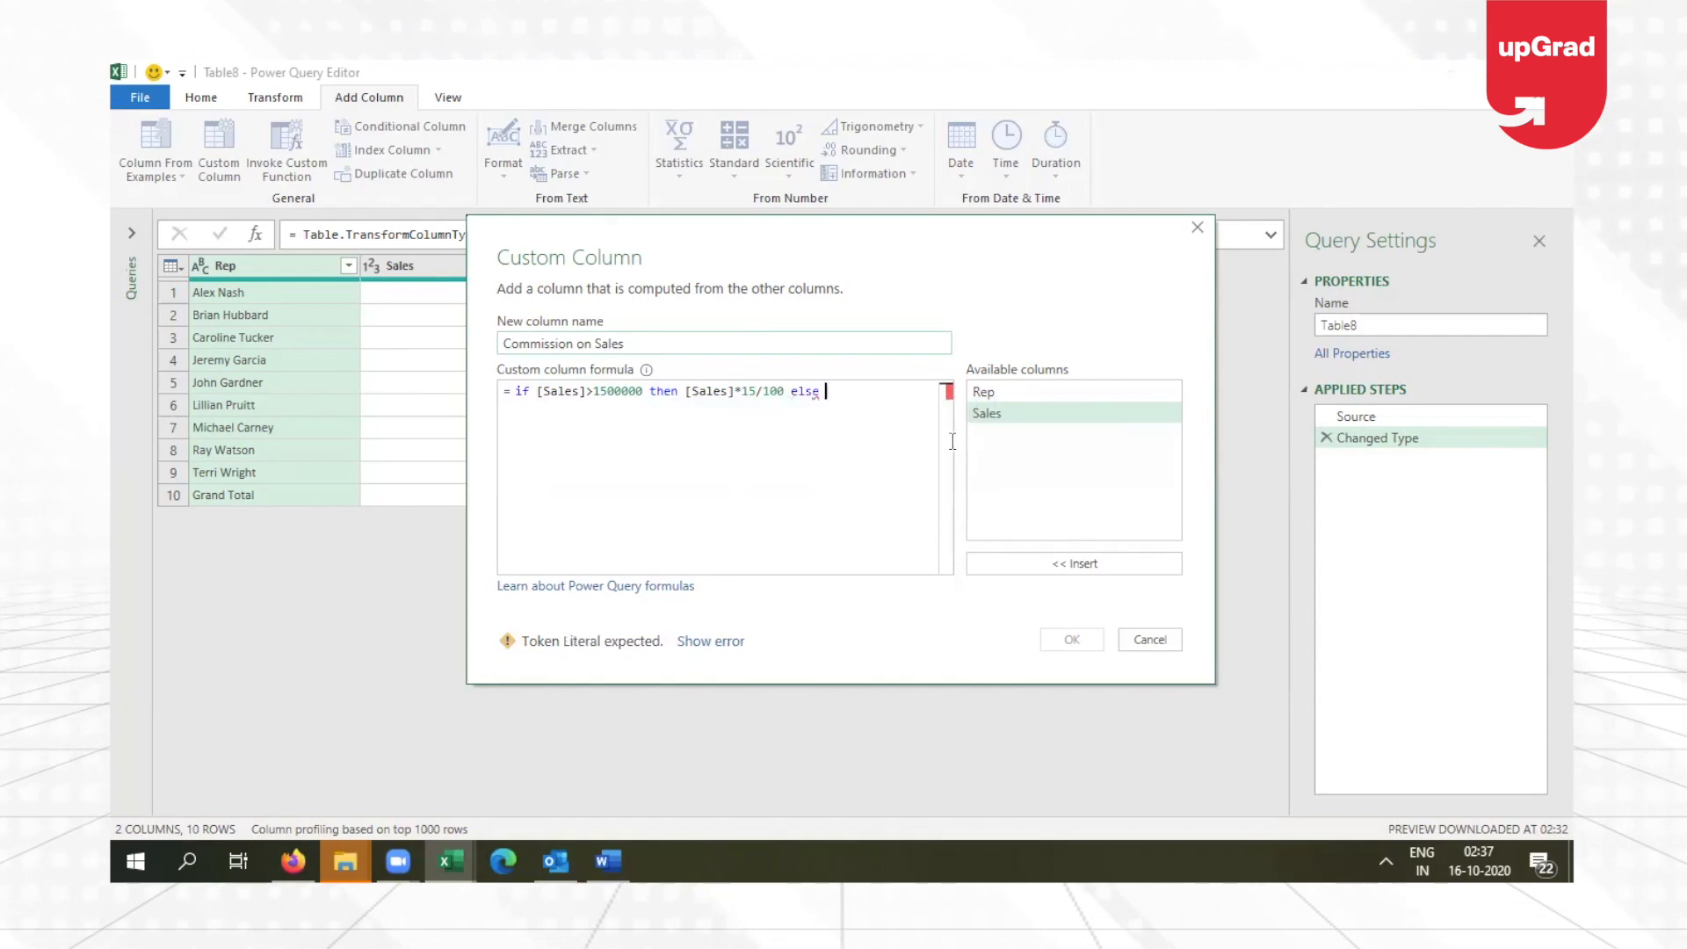
{"action": "type", "text": "0"}
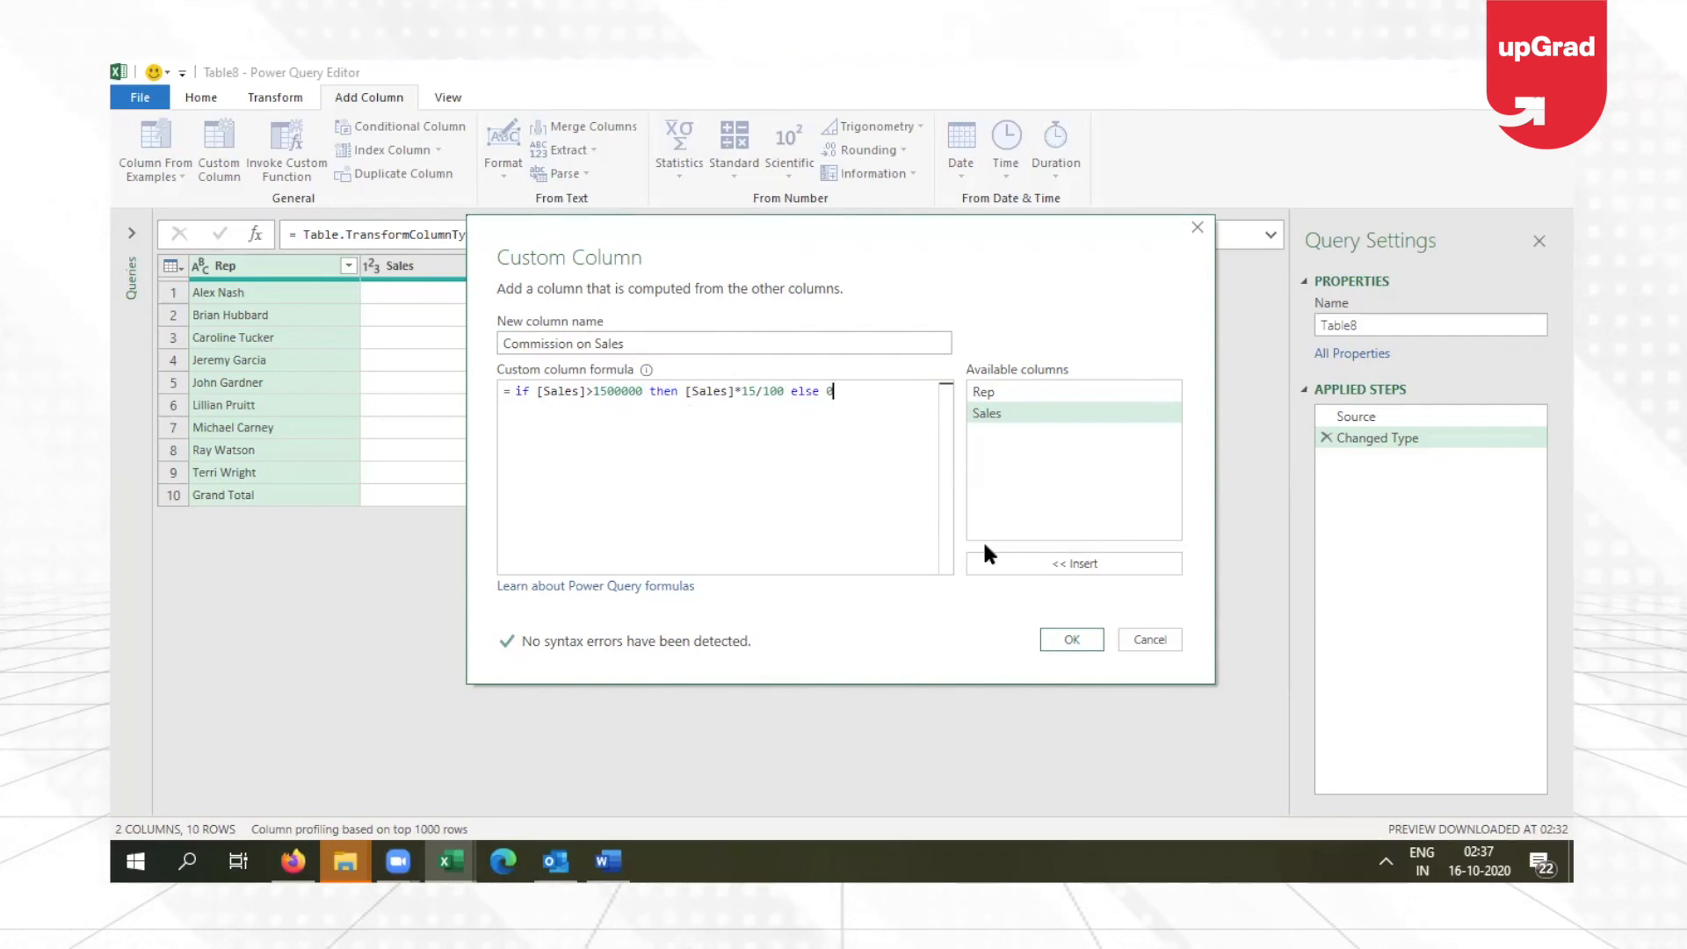
{"action": "left_click", "coordinate": [1070, 639]}
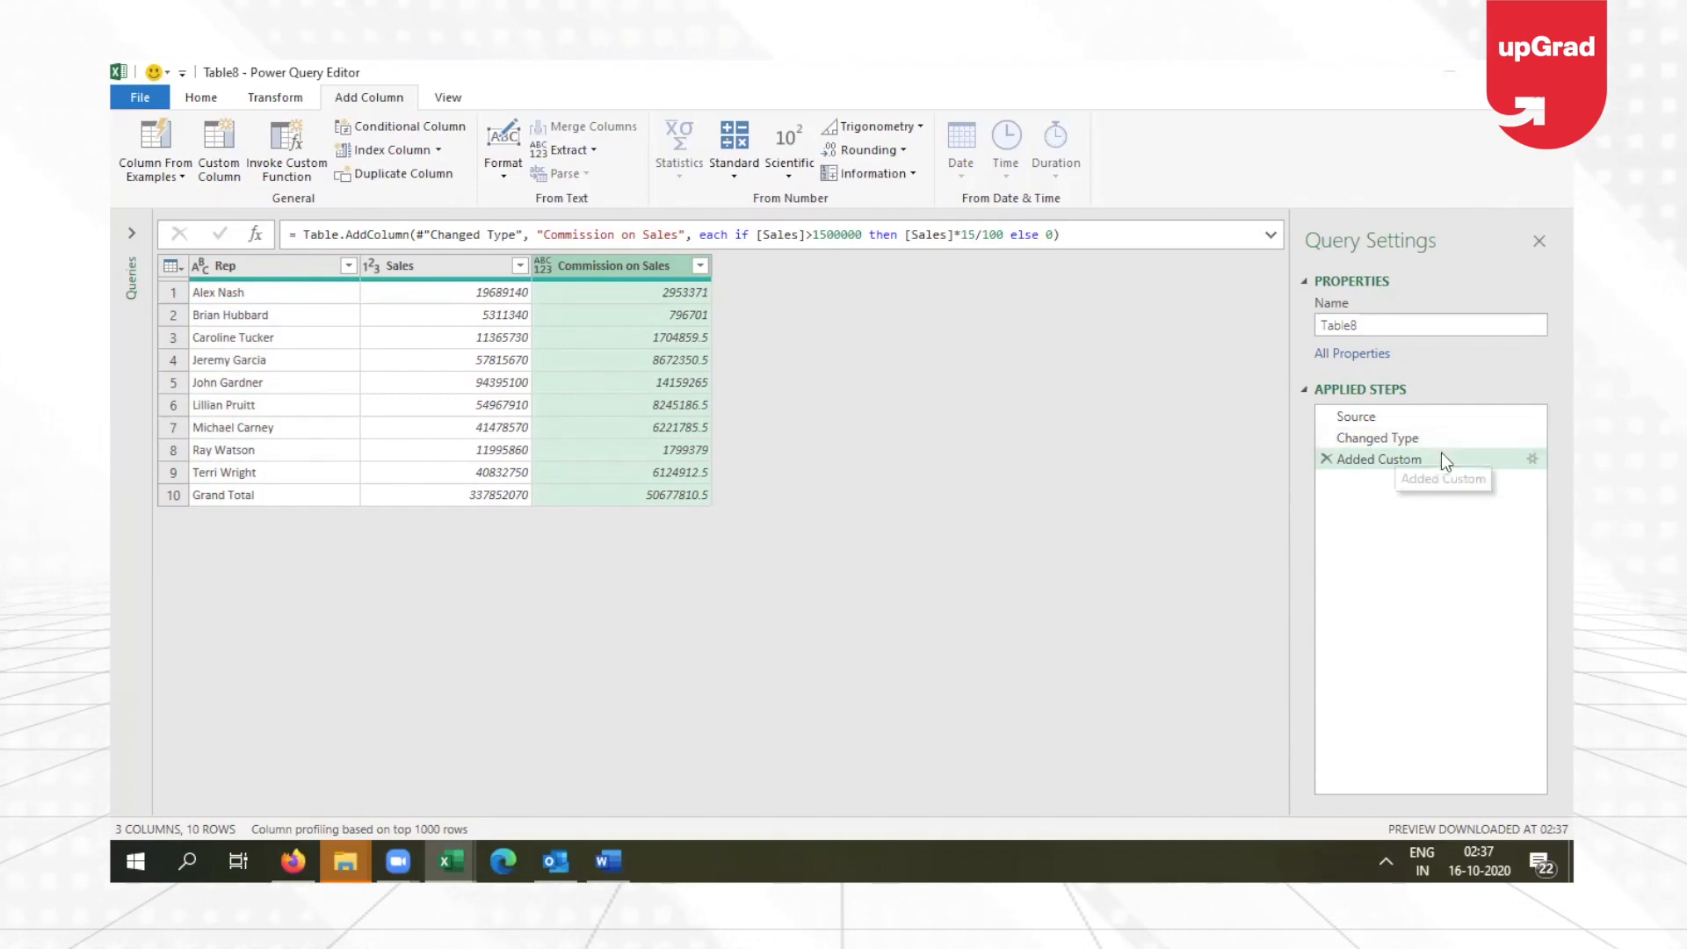
Step: Edit the added custom column step so that its sales threshold is 15000000
{"action": "left_click", "coordinate": [1531, 457]}
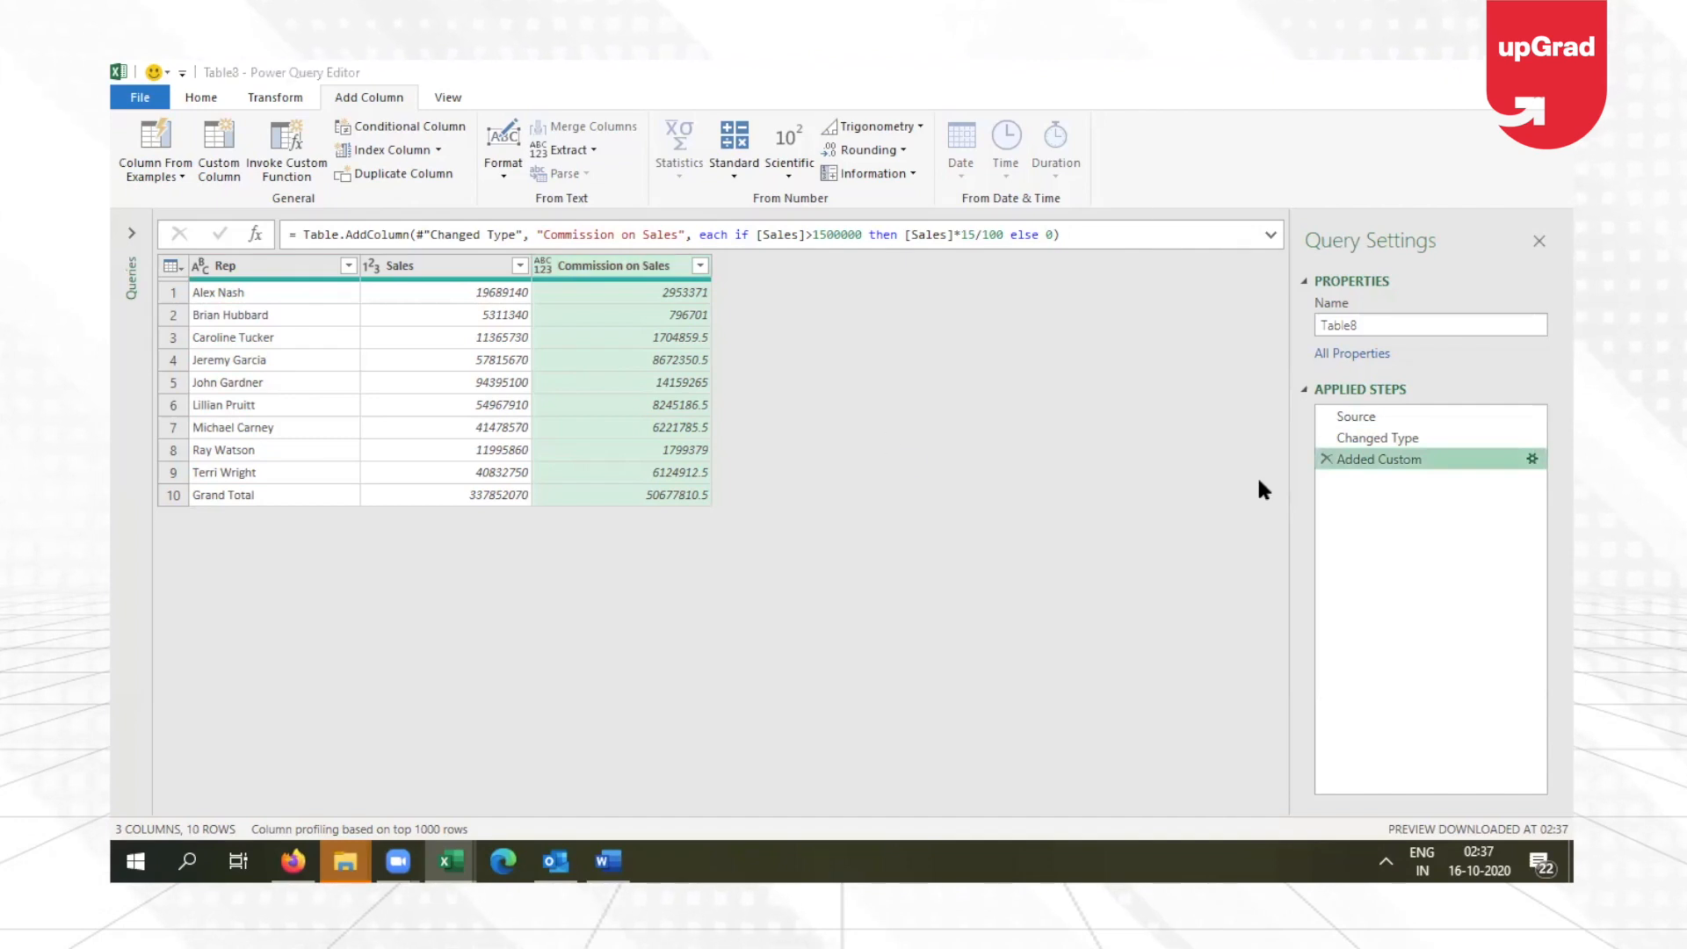
{"action": "left_click", "coordinate": [1530, 459]}
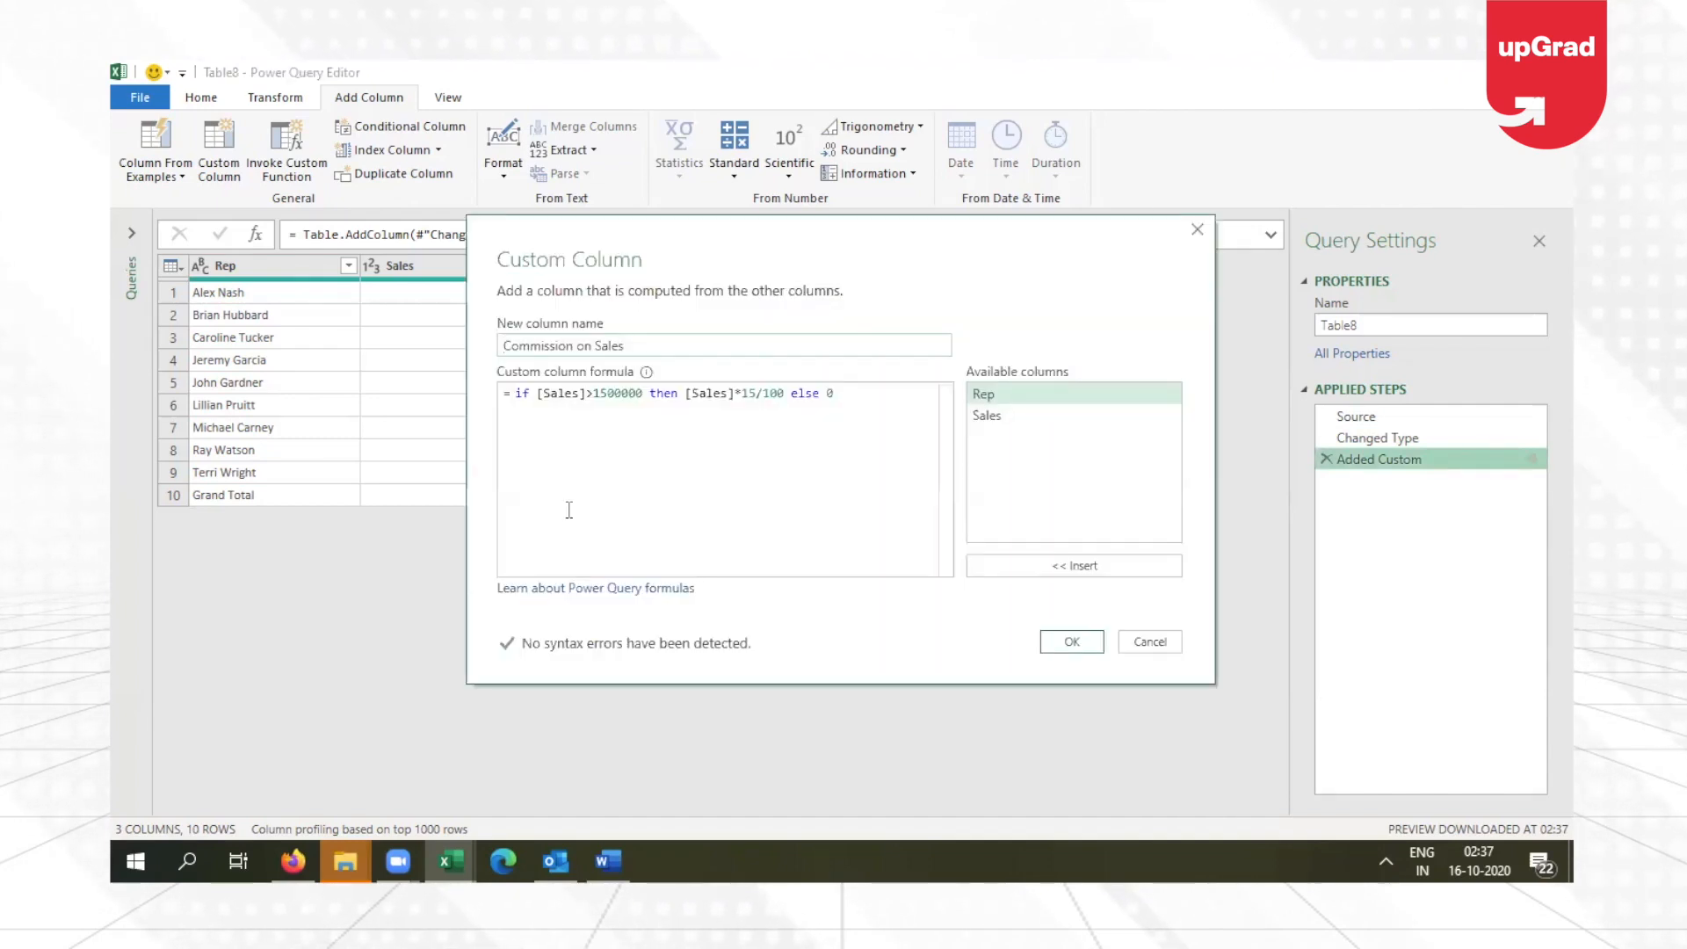
{"action": "left_click", "coordinate": [643, 393]}
{"action": "type", "text": "0"}
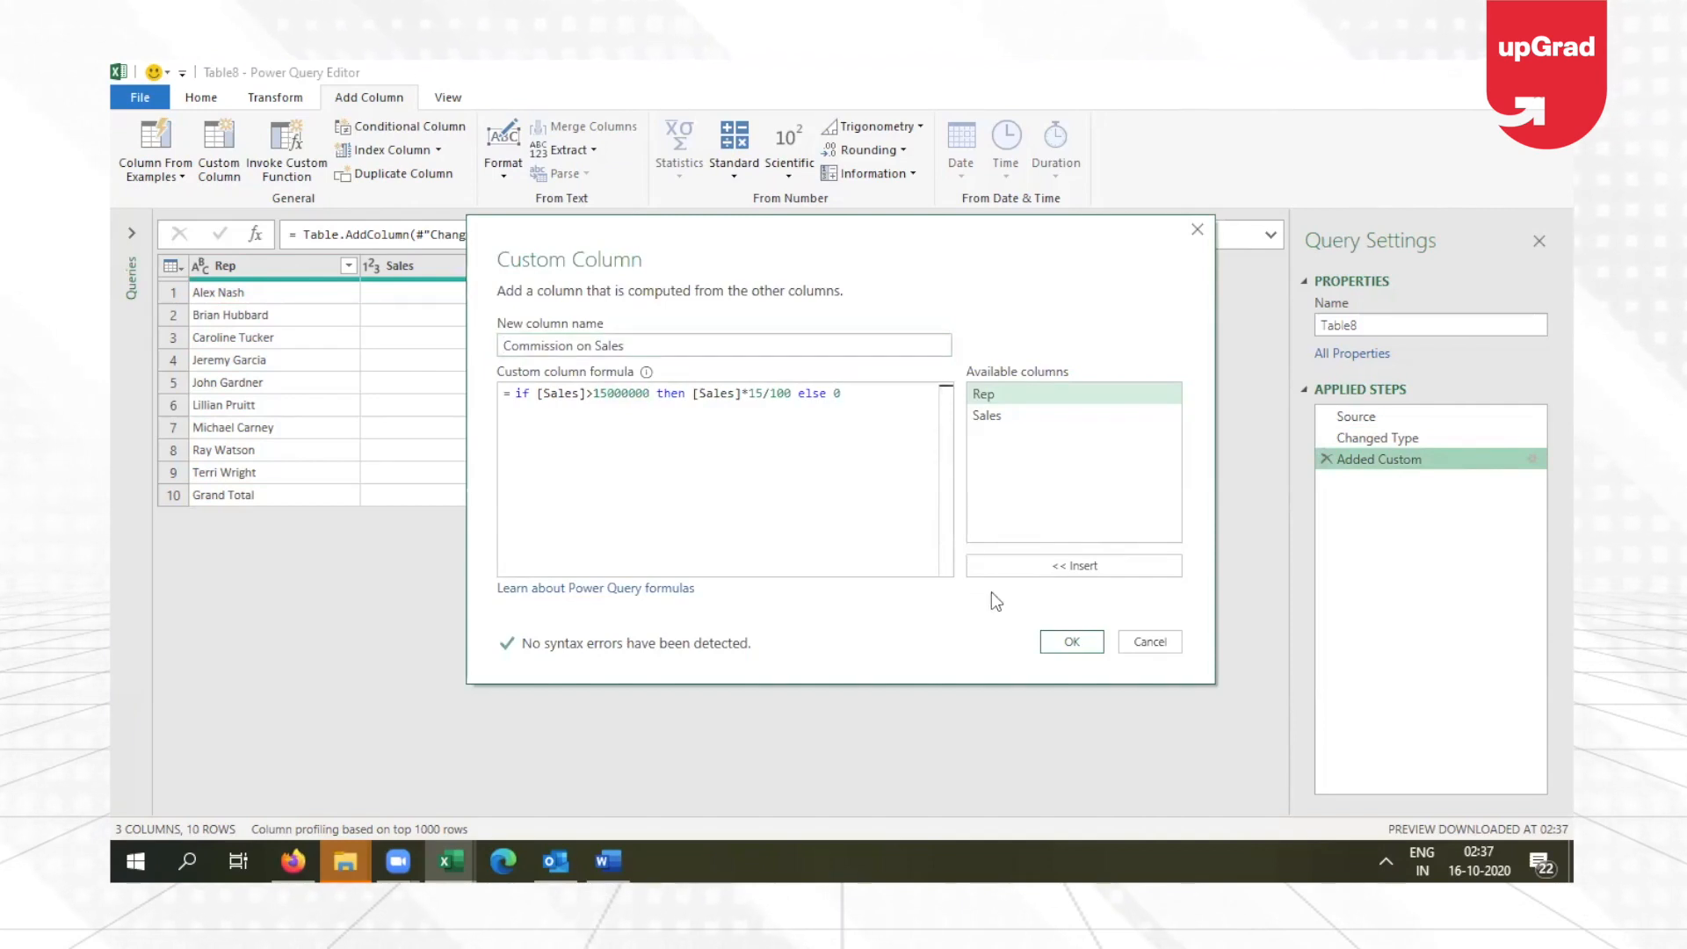
{"action": "left_click", "coordinate": [1074, 642]}
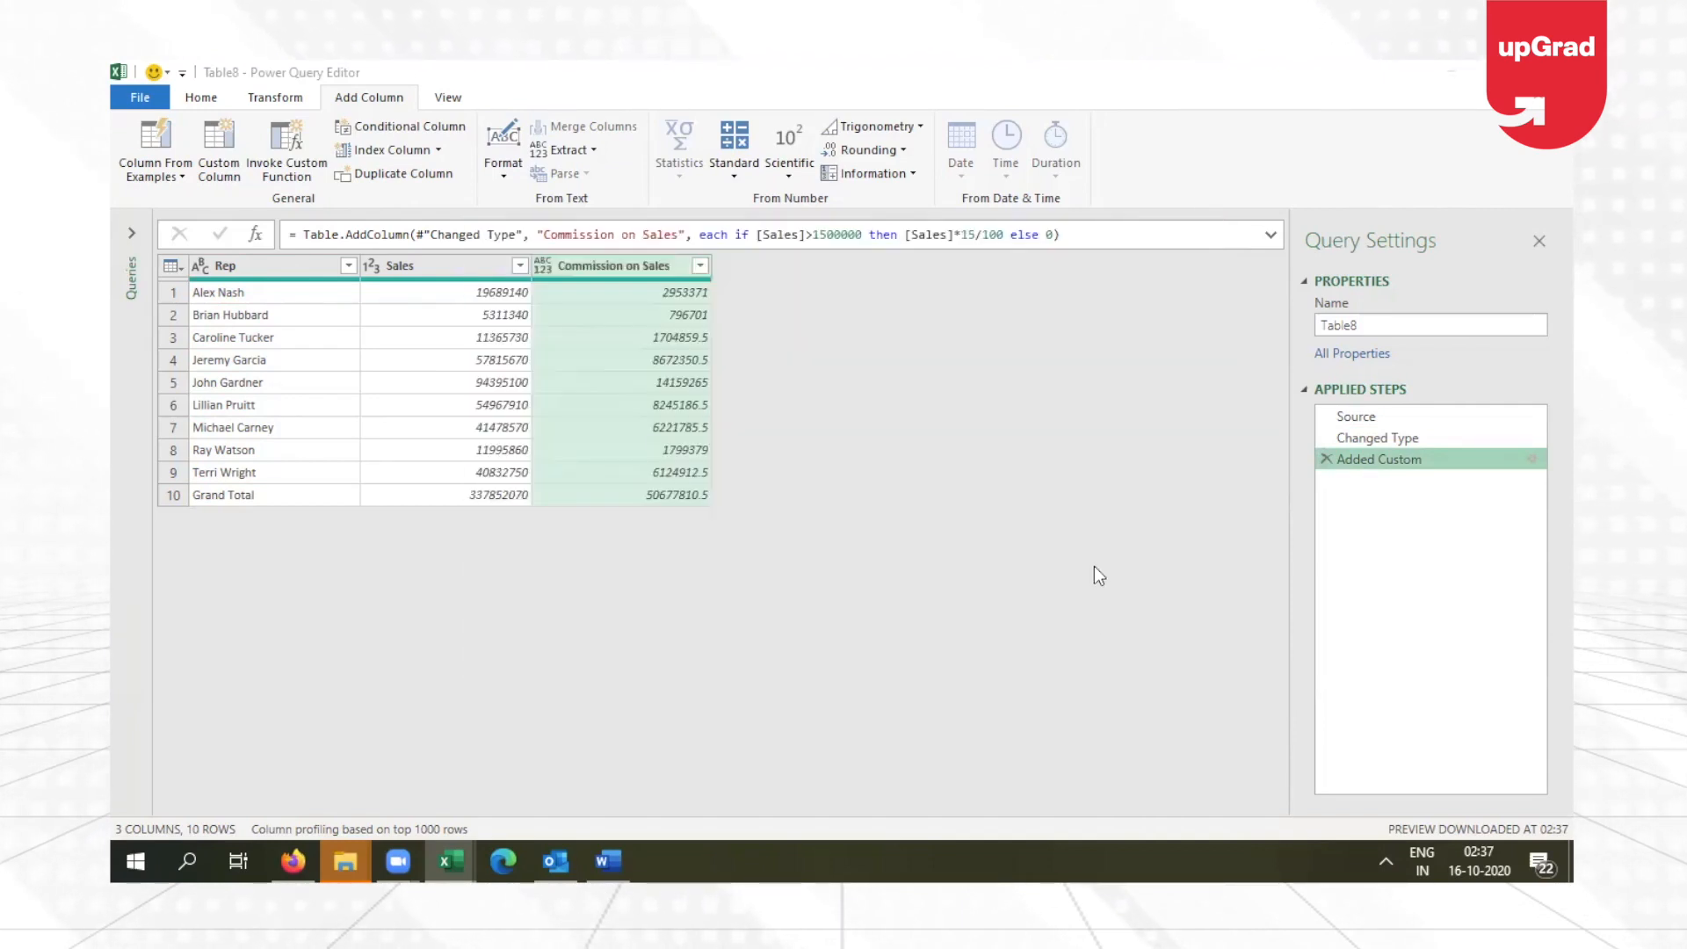
Step: Examine the Commission on Sales values row by row from the first rep down to row 8
{"action": "left_click", "coordinate": [674, 295]}
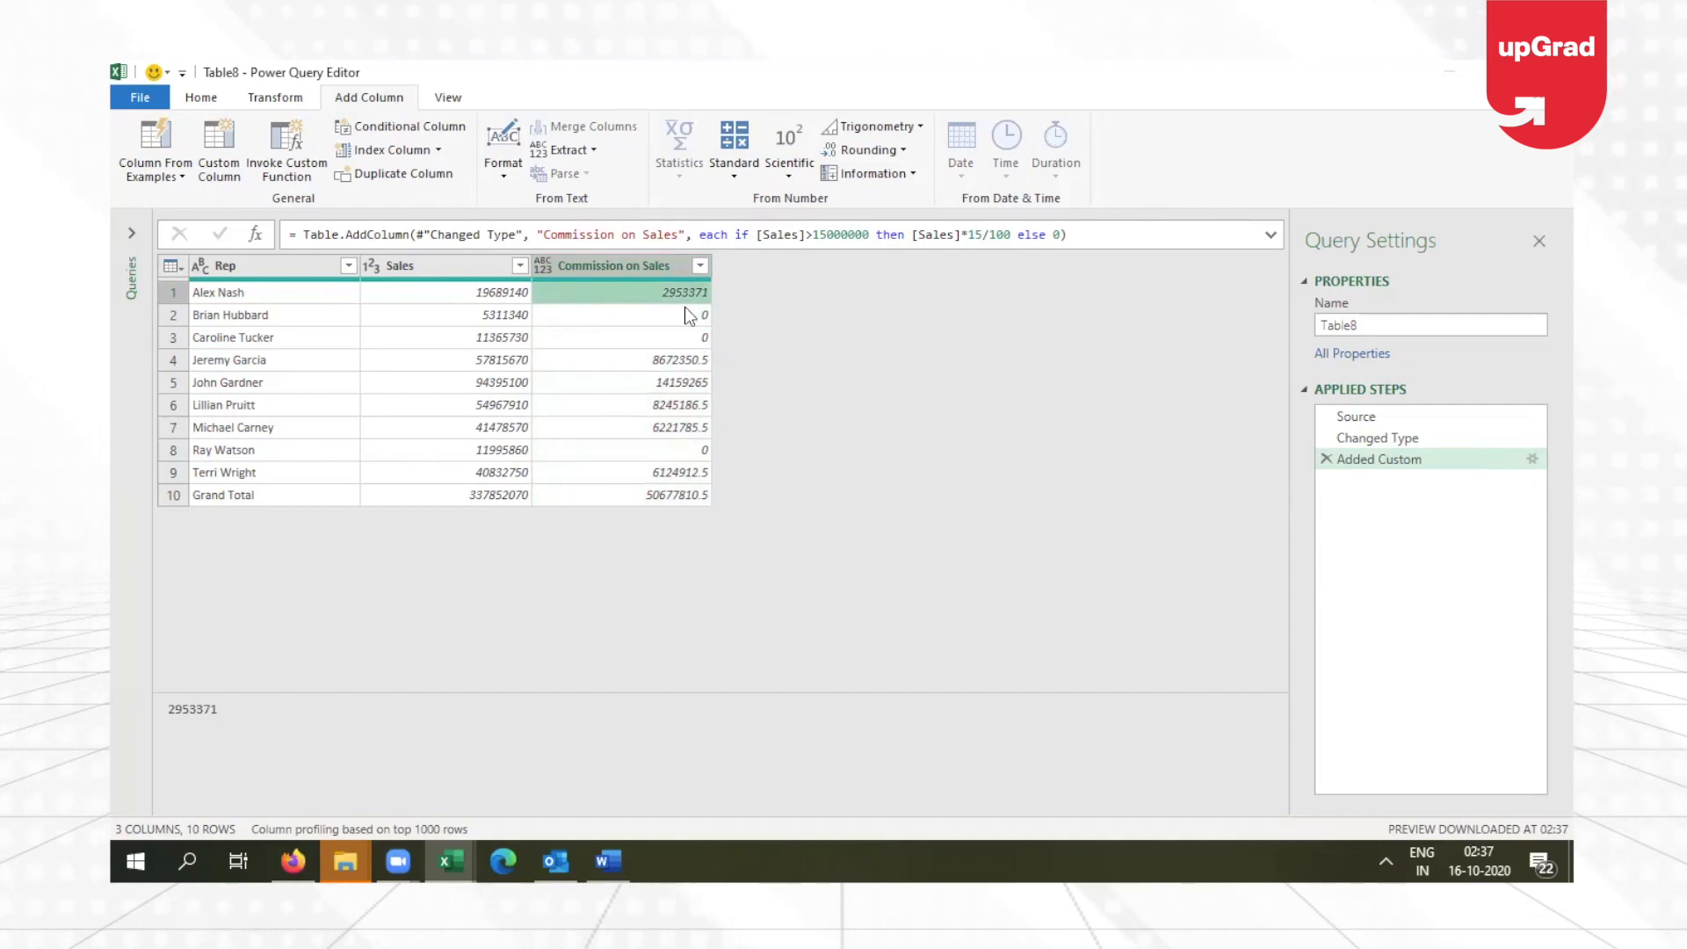
{"action": "key", "text": "Down"}
{"action": "key", "text": "Down"}
{"action": "key", "text": "Down"}
{"action": "key", "text": "Down"}
{"action": "key", "text": "Down"}
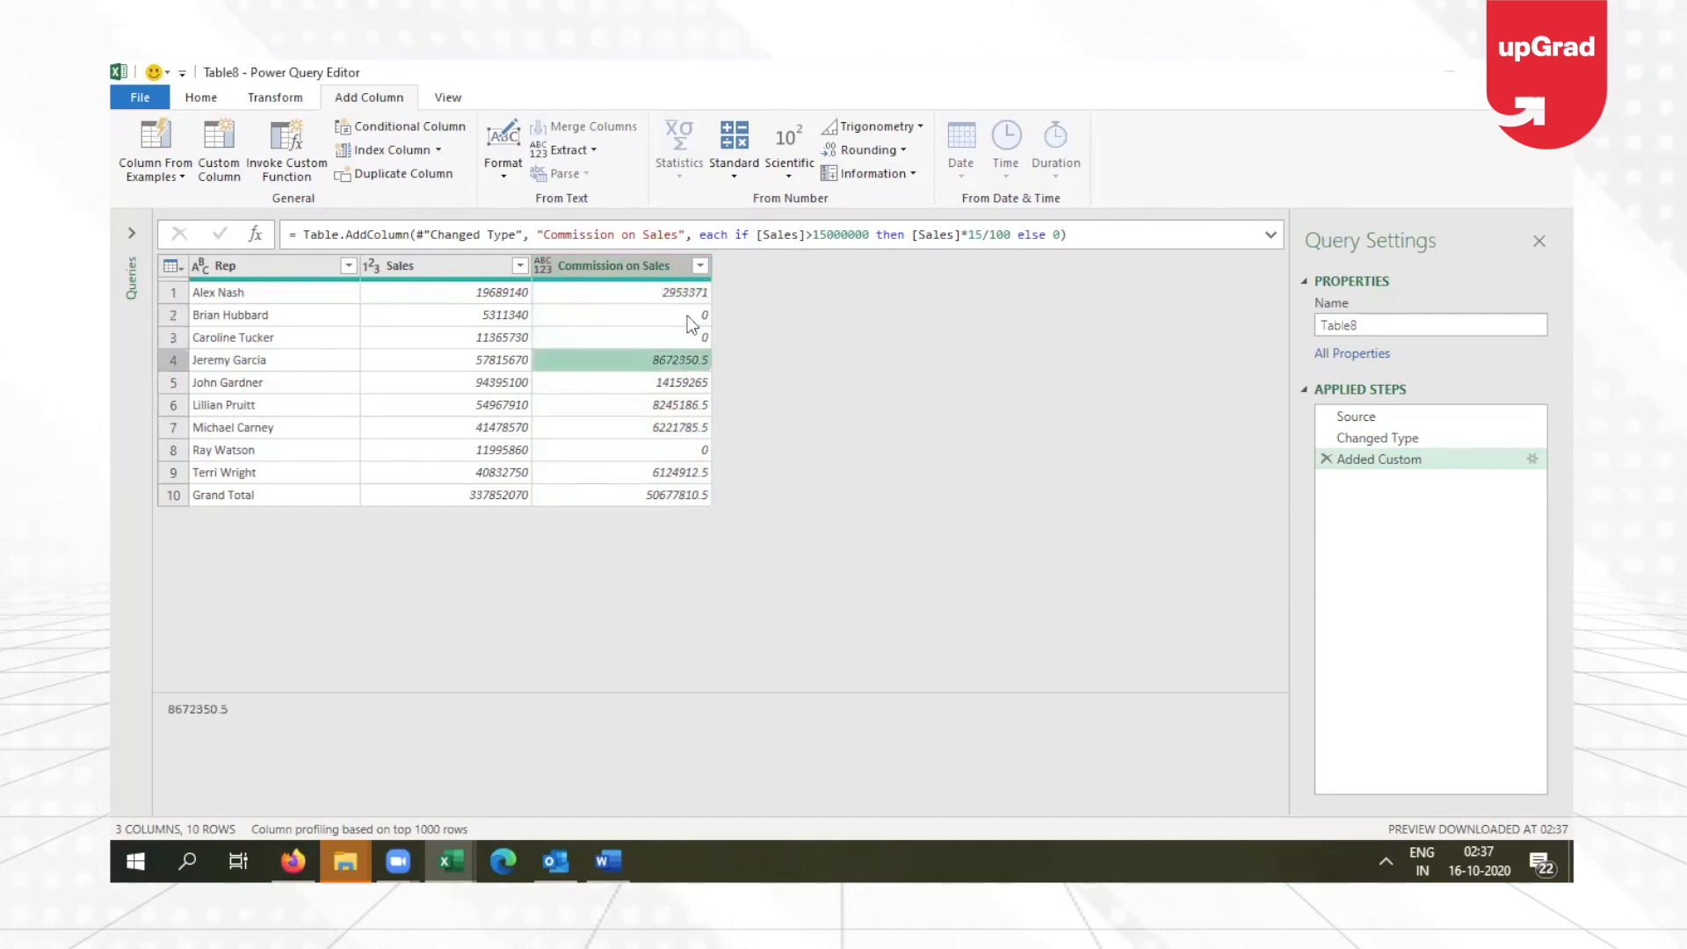
{"action": "key", "text": "Down"}
{"action": "key", "text": "Down"}
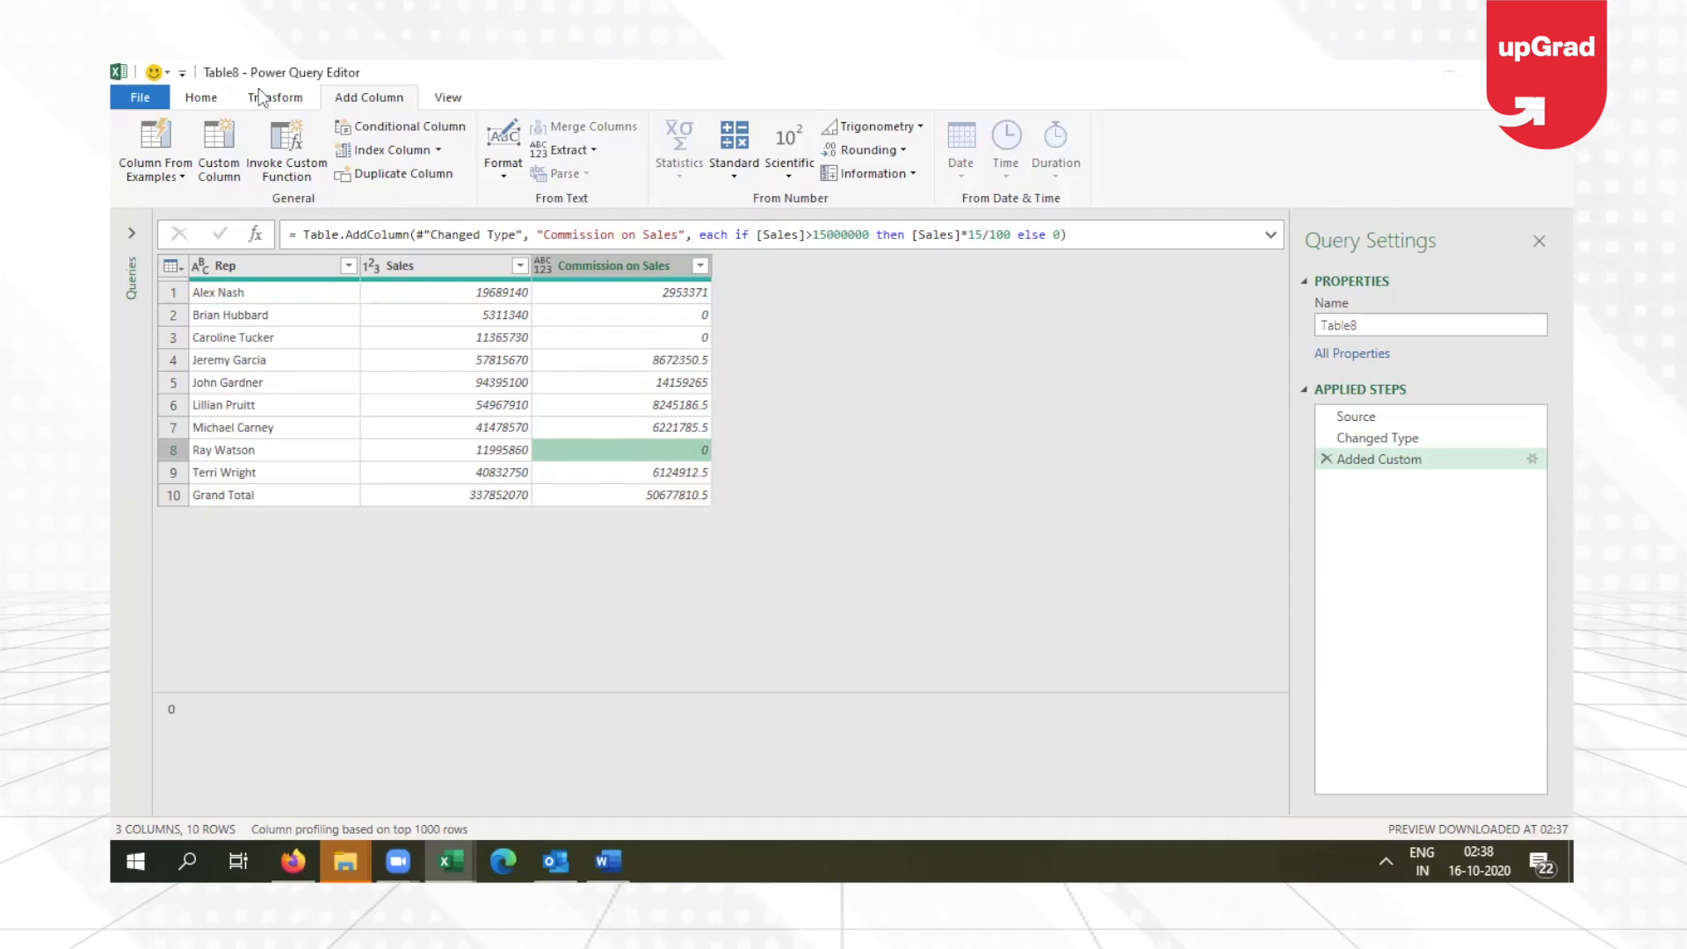
Step: Reopen the custom column formula and replace the final 0 with a second condition, if [Sales]>10000000
{"action": "left_click", "coordinate": [1531, 459]}
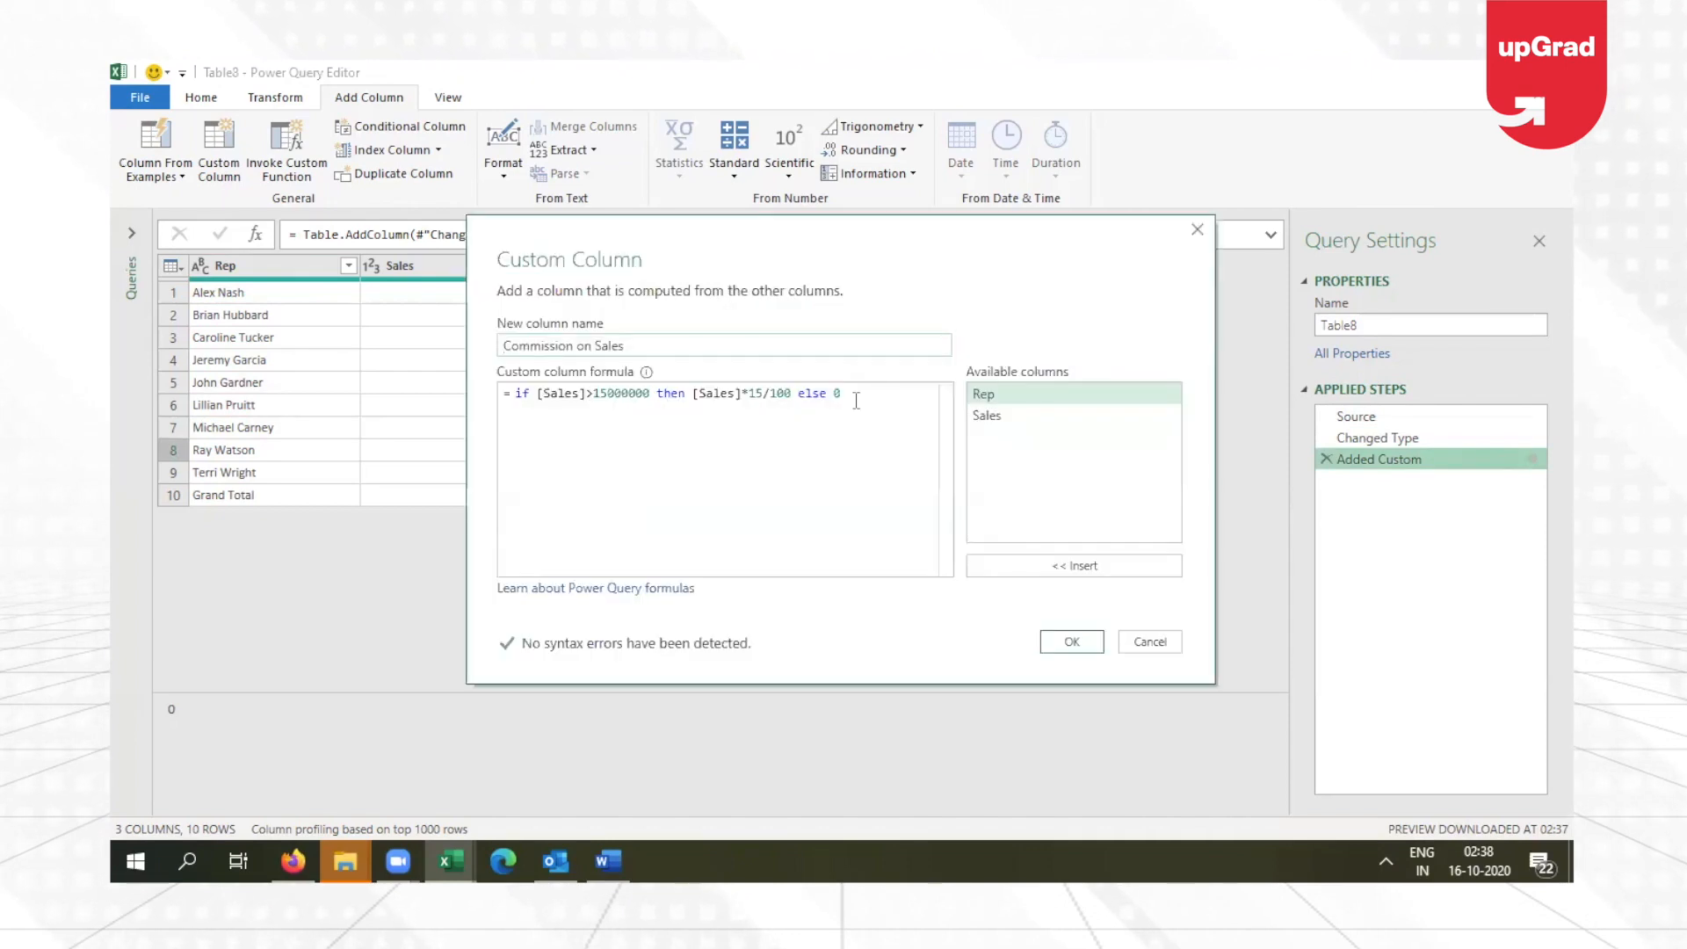
{"action": "left_click", "coordinate": [855, 394]}
{"action": "key", "text": "BackSpace"}
{"action": "type", "text": "if"}
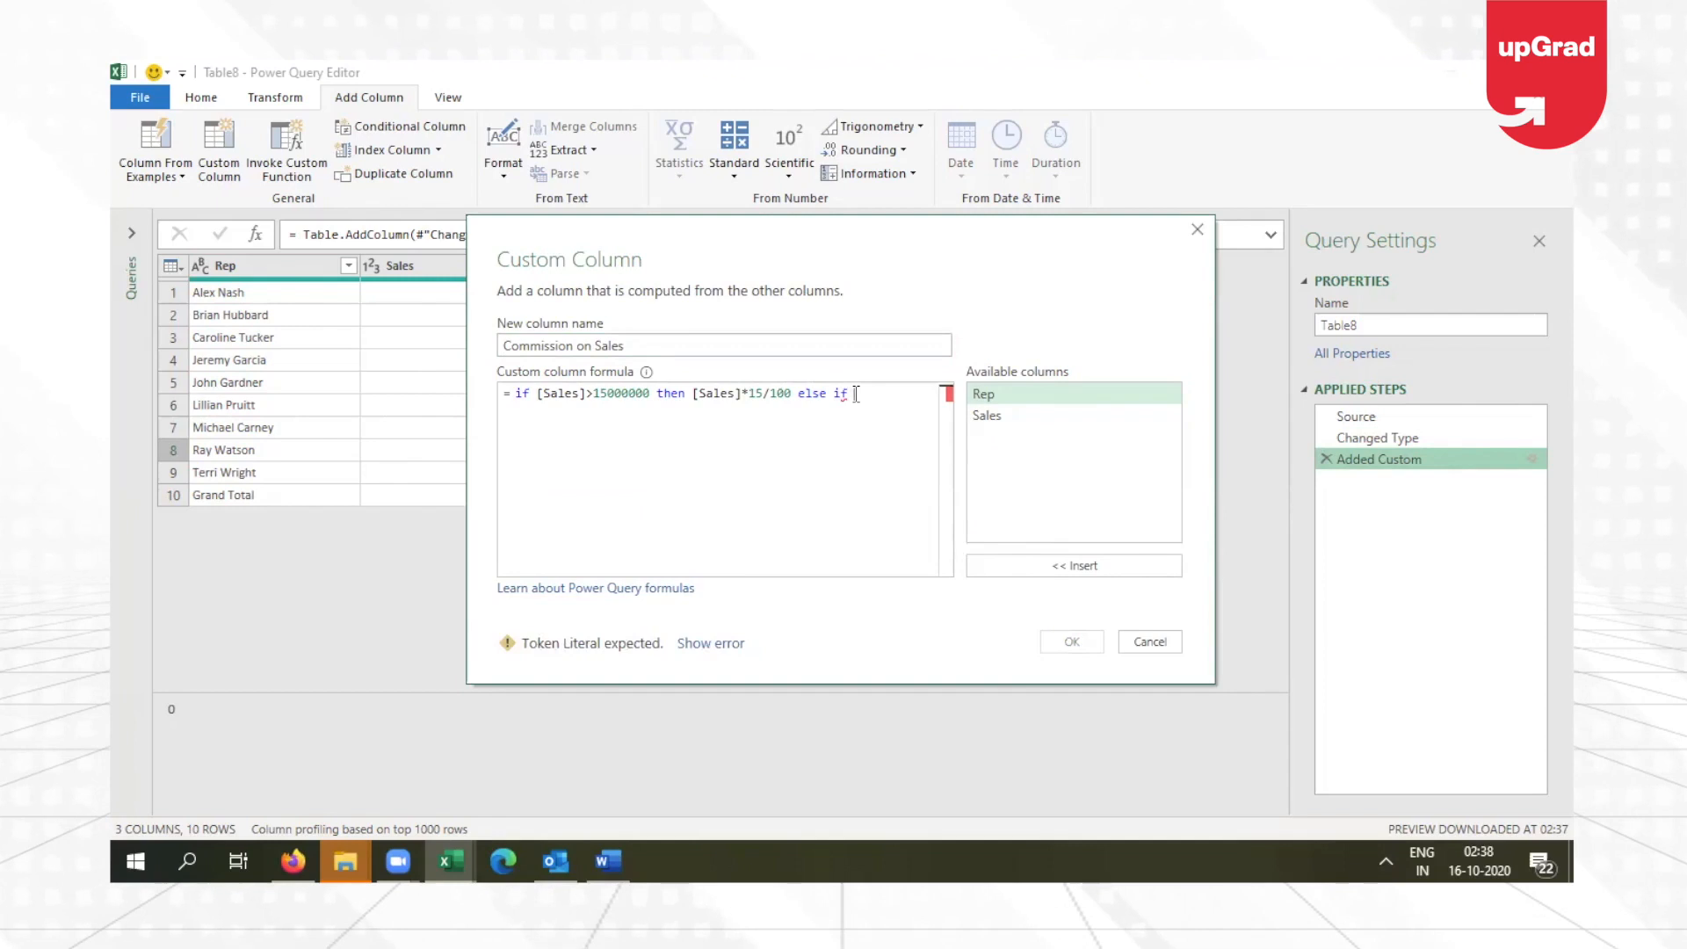
{"action": "double_click", "coordinate": [987, 416]}
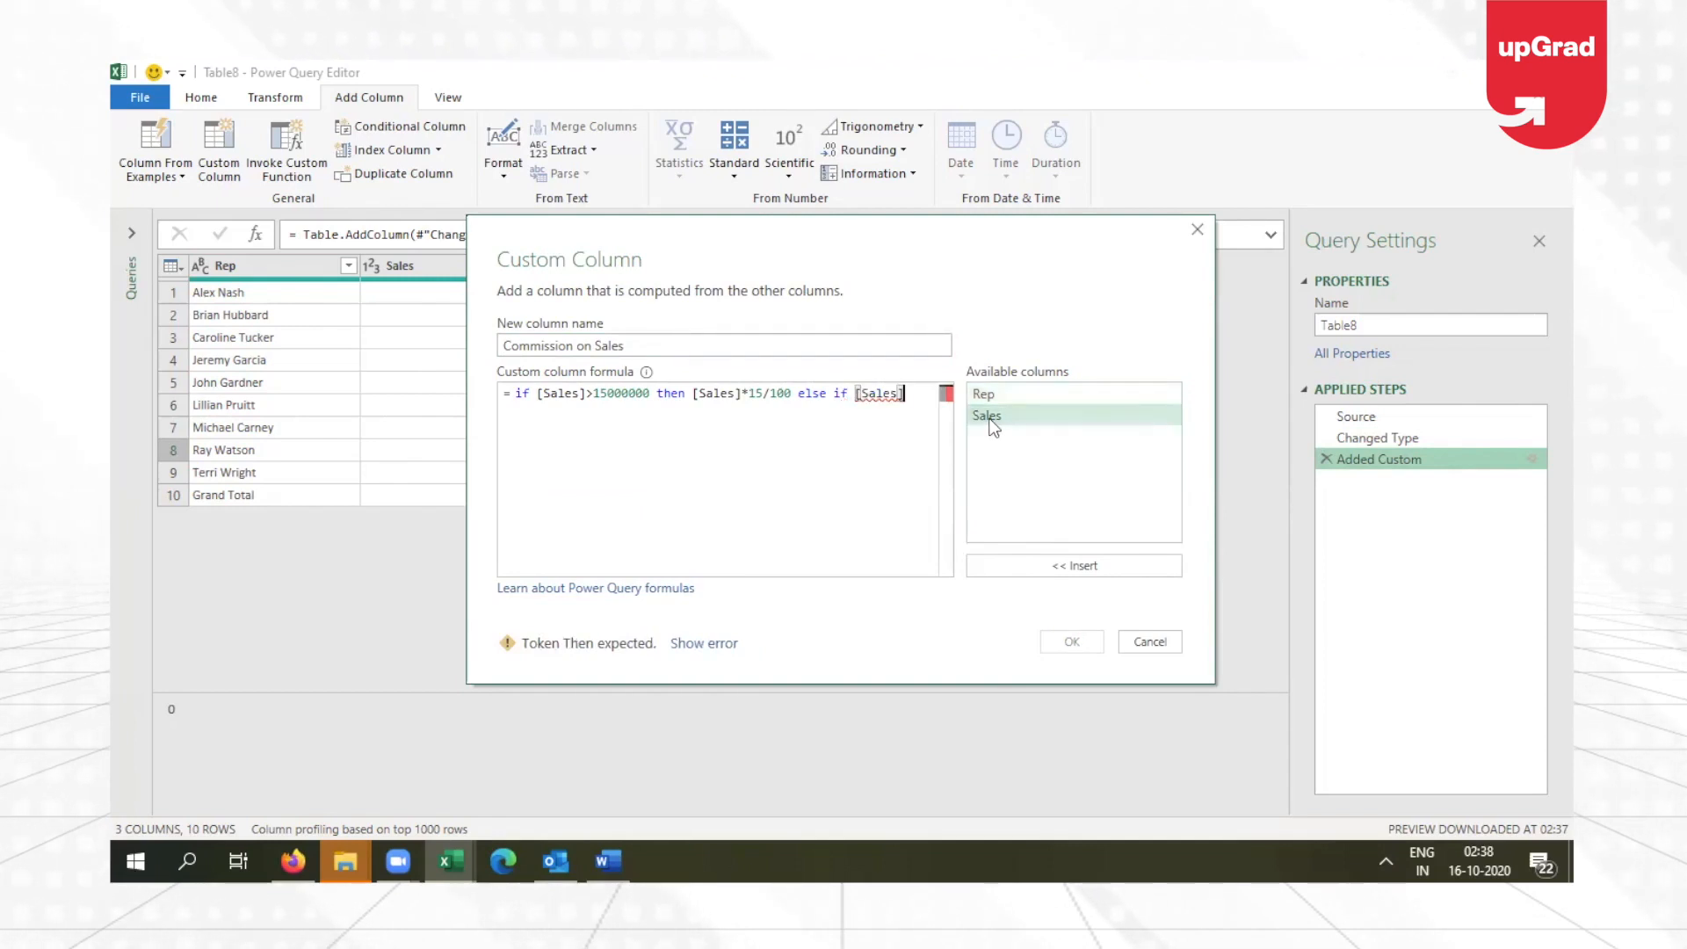
{"action": "type", "text": ">"}
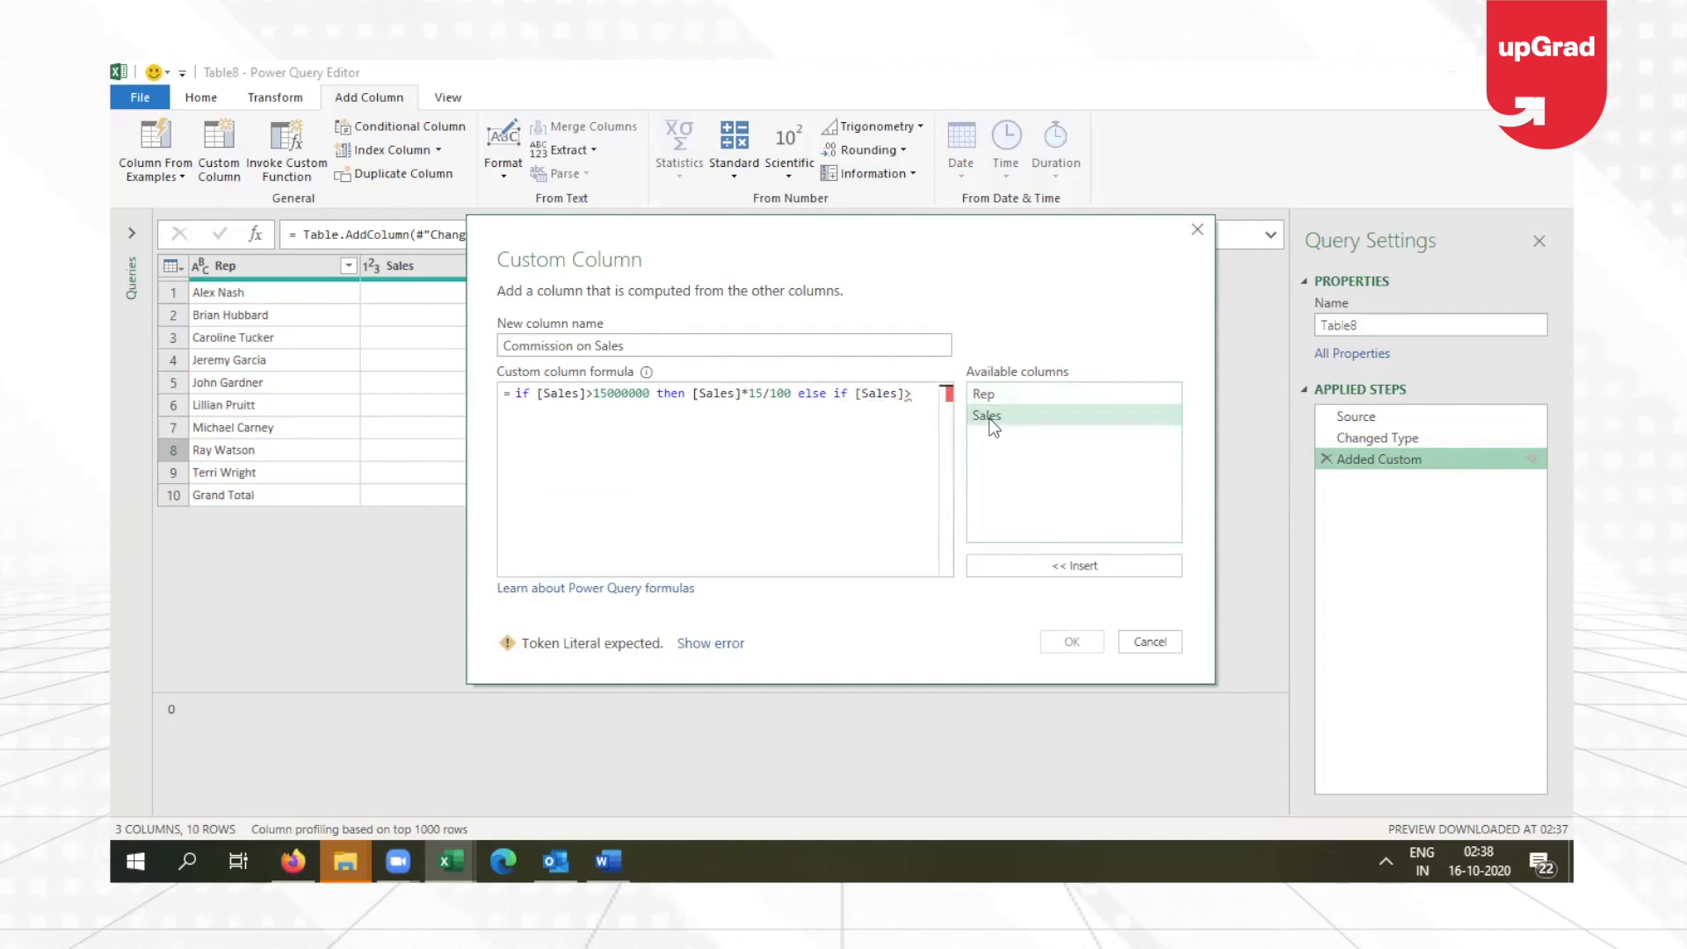
{"action": "type", "text": "1000"}
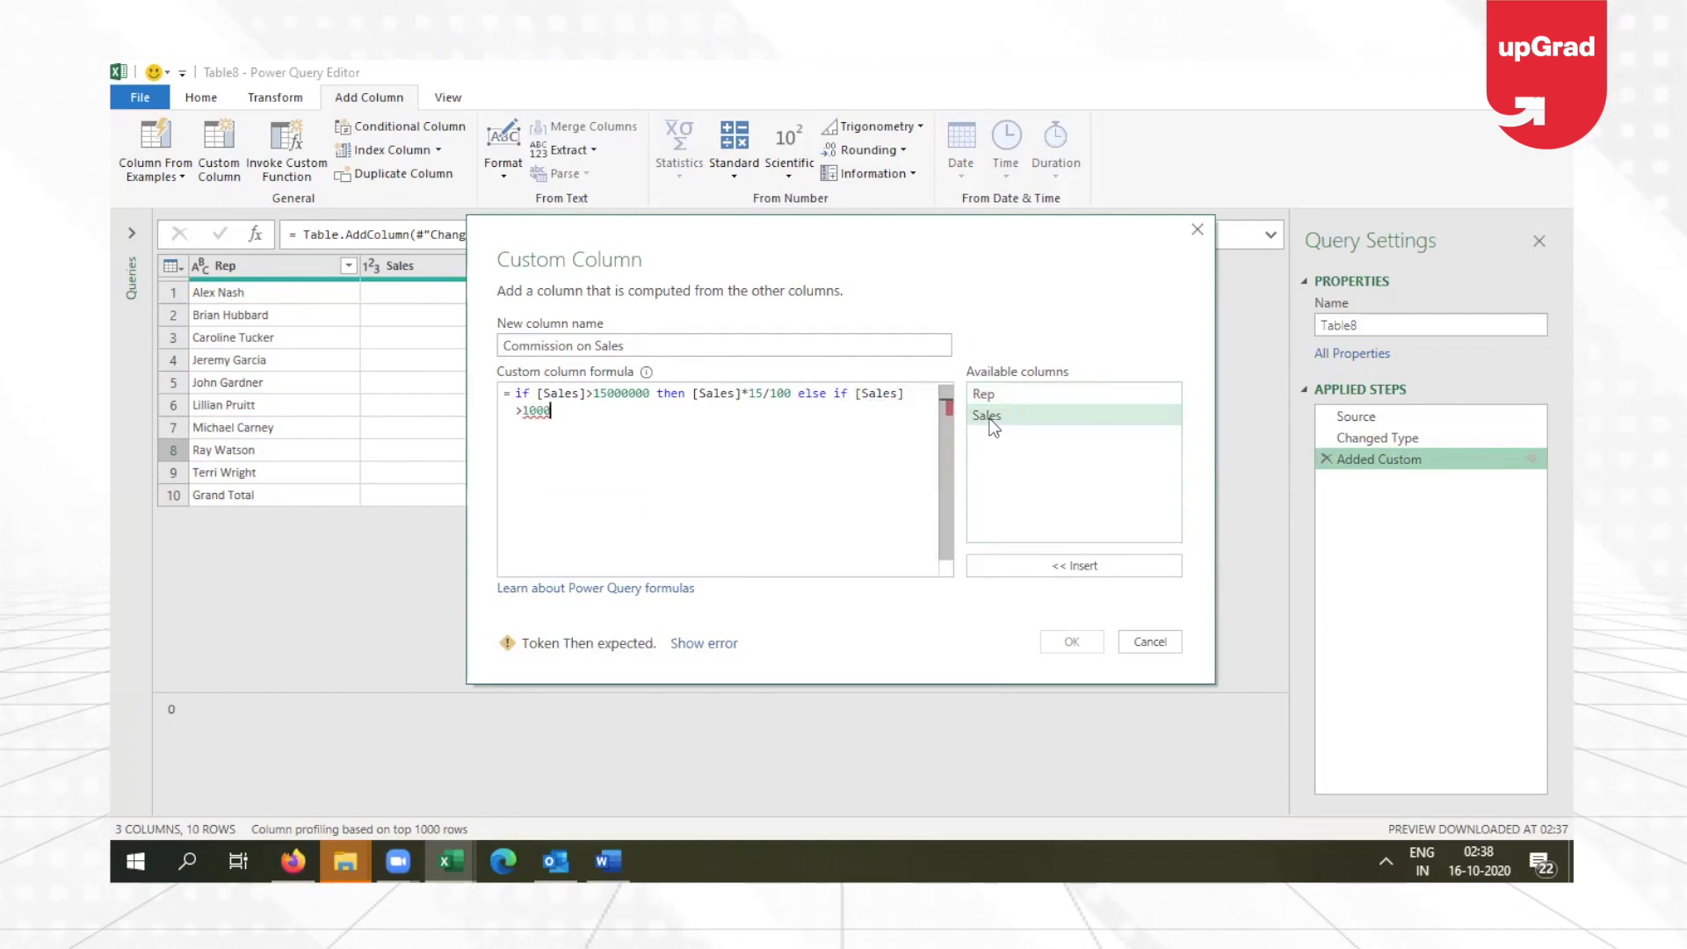
{"action": "type", "text": "0000"}
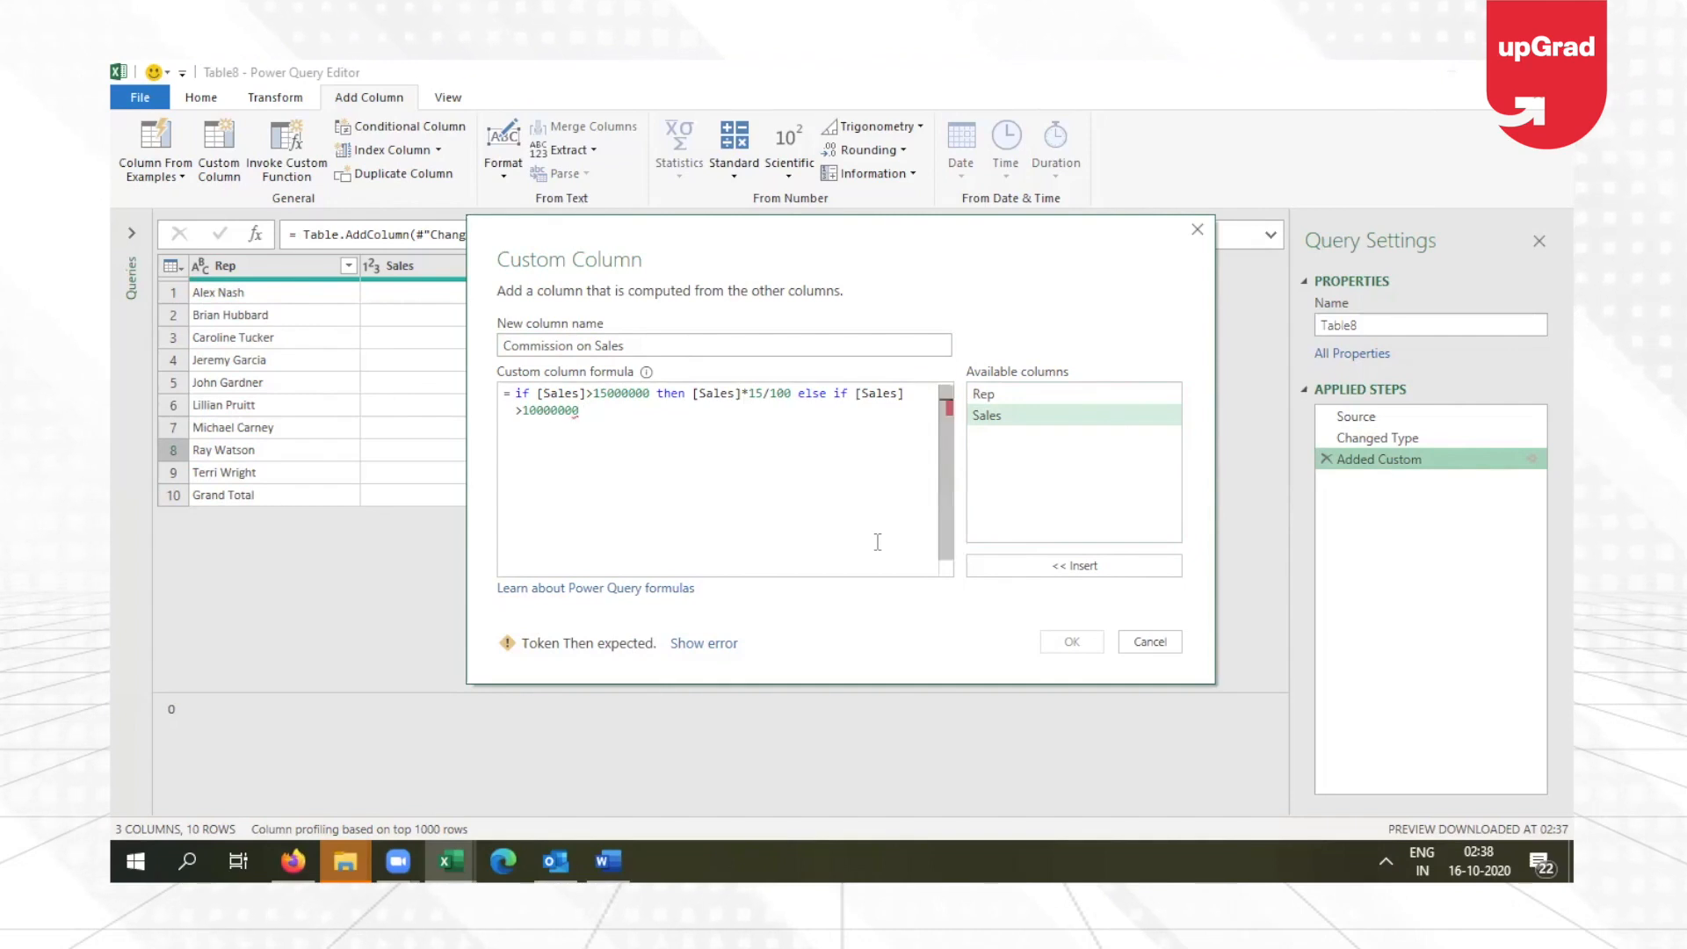
Step: Extend the second condition with then [Sales]*10% and an else value of 0
{"action": "double_click", "coordinate": [1001, 411]}
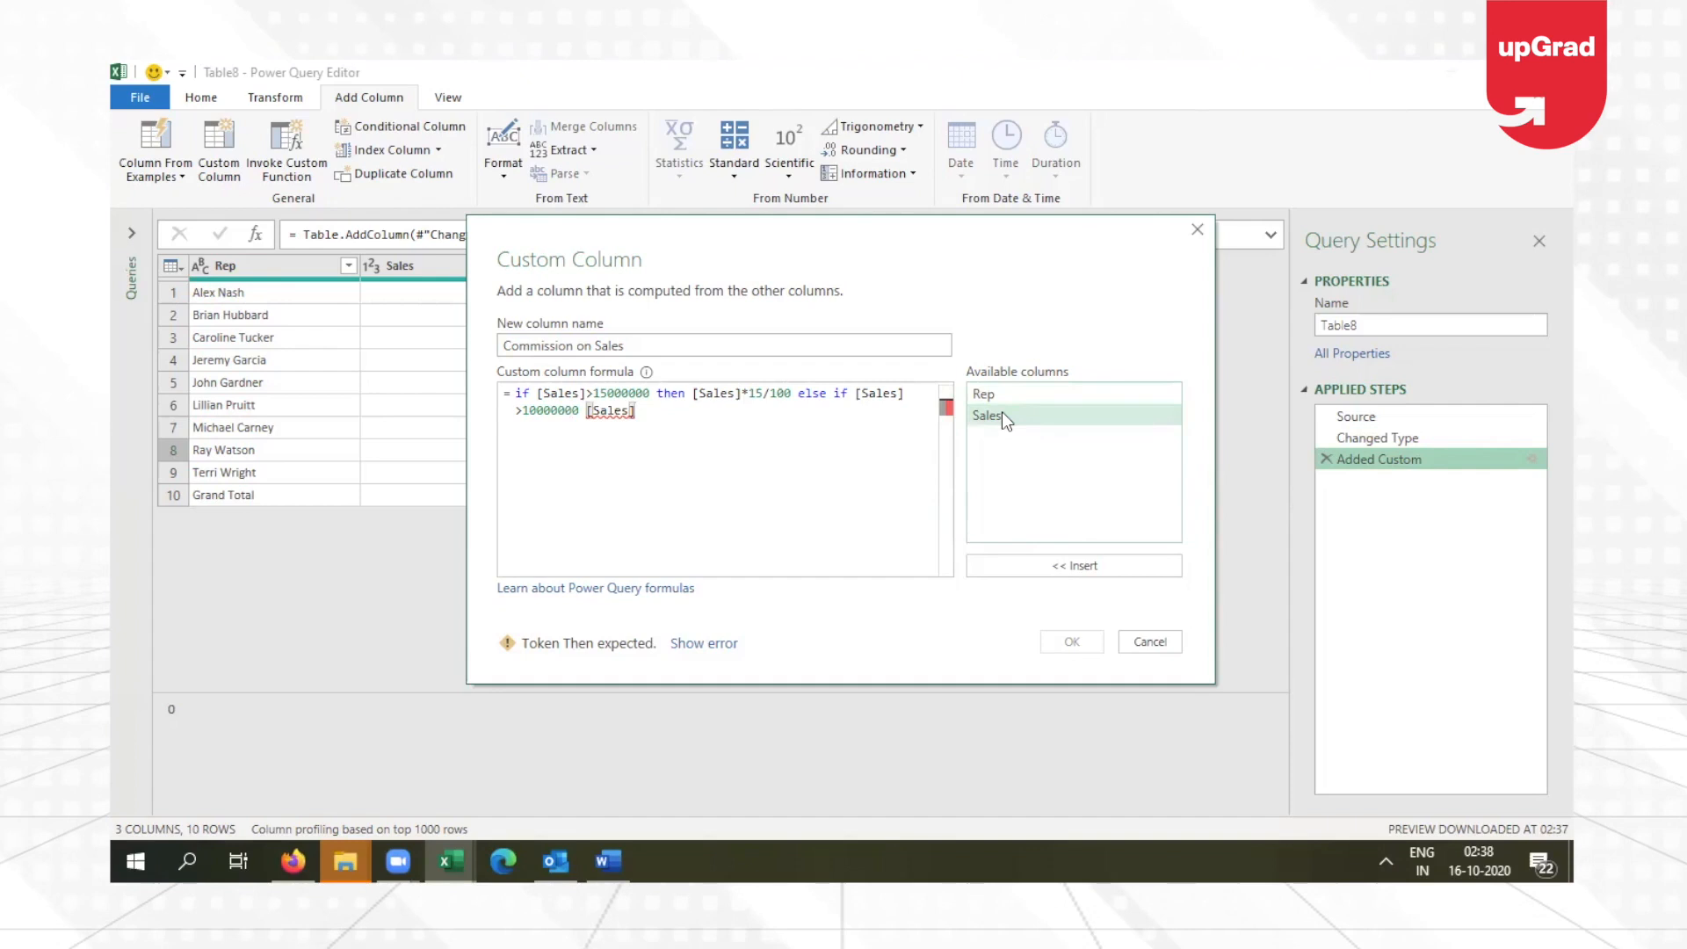
{"action": "left_click", "coordinate": [584, 411]}
{"action": "type", "text": "then"}
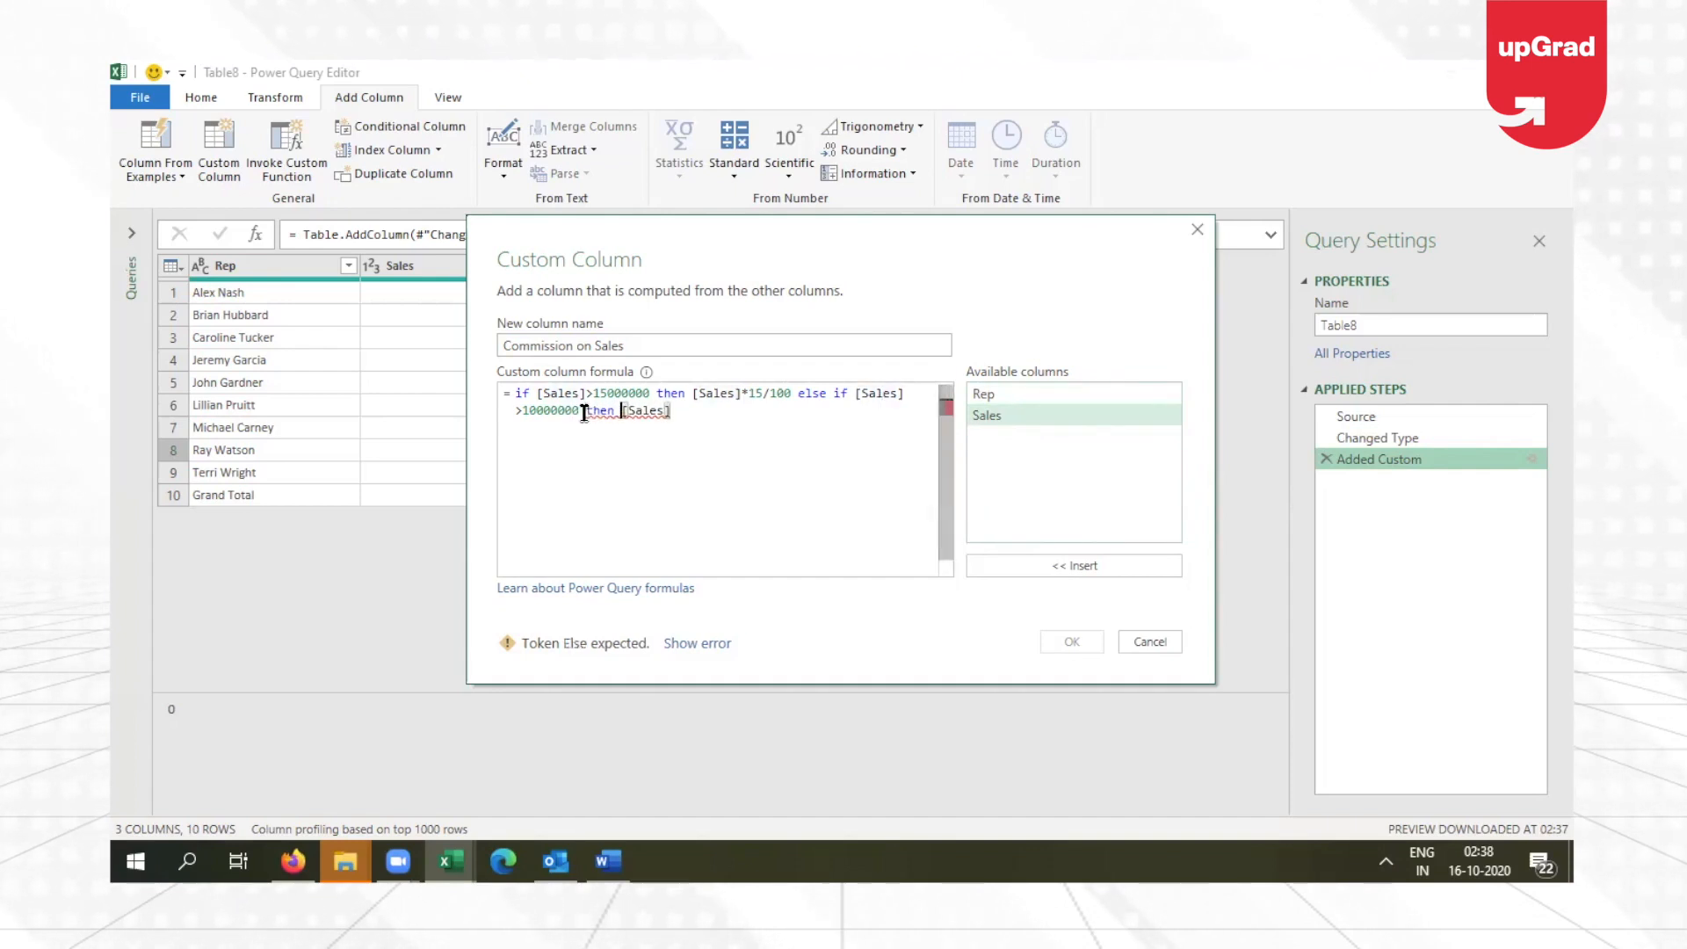
{"action": "left_click", "coordinate": [700, 415]}
{"action": "type", "text": "*"}
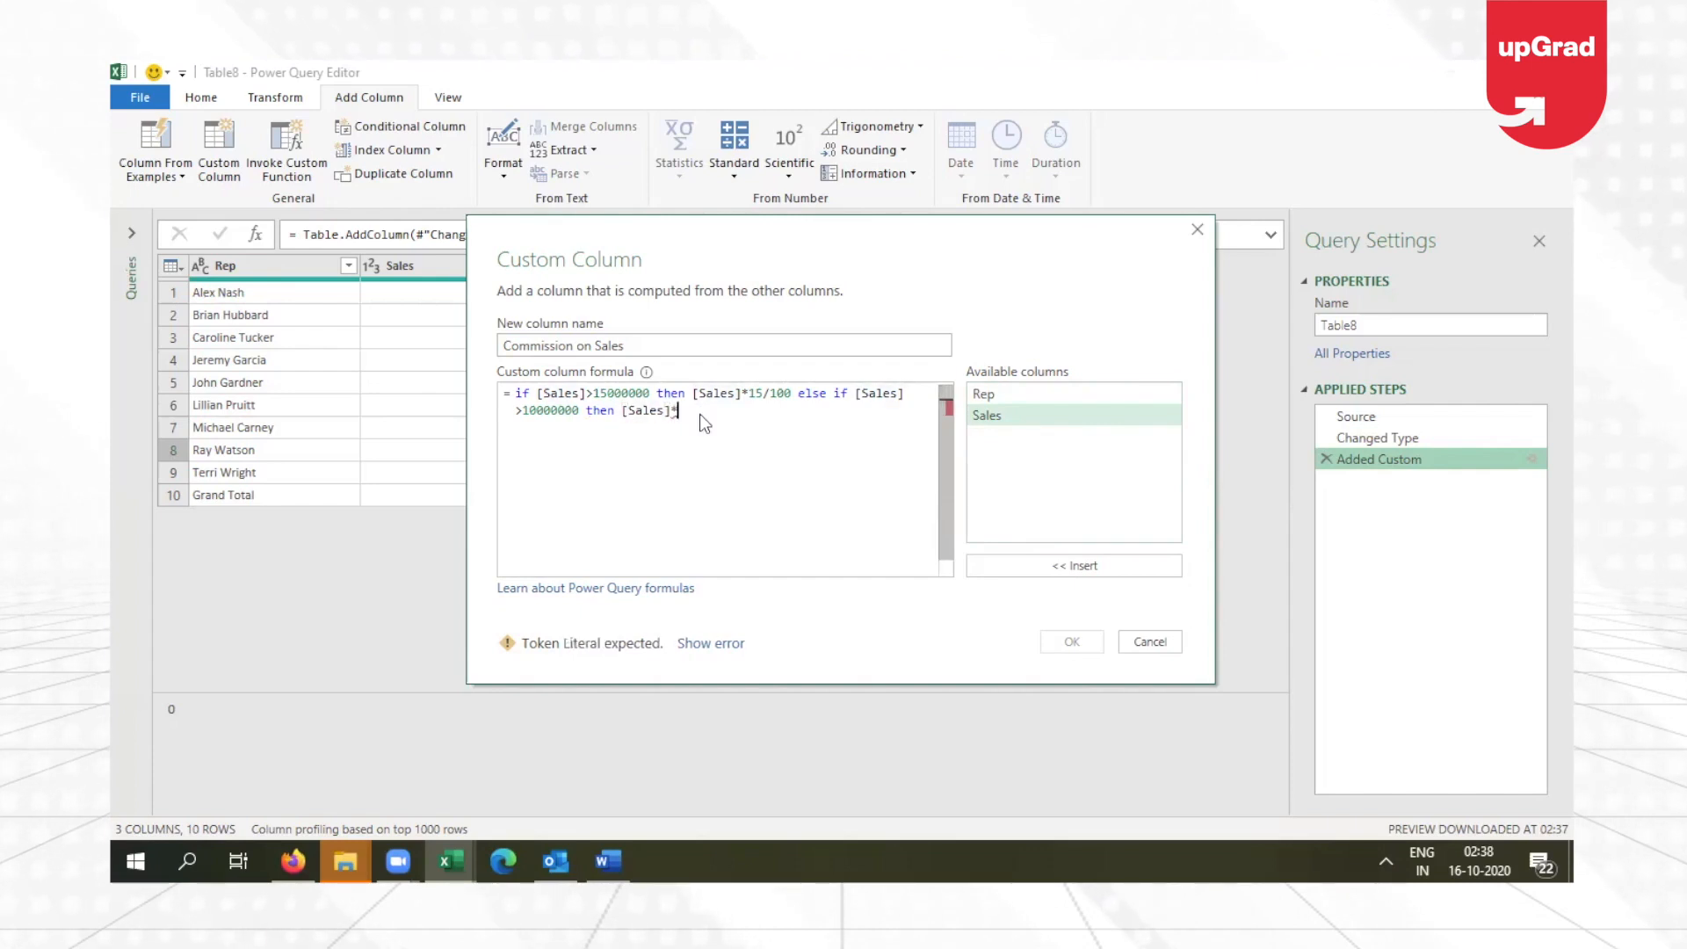
{"action": "type", "text": "10%"}
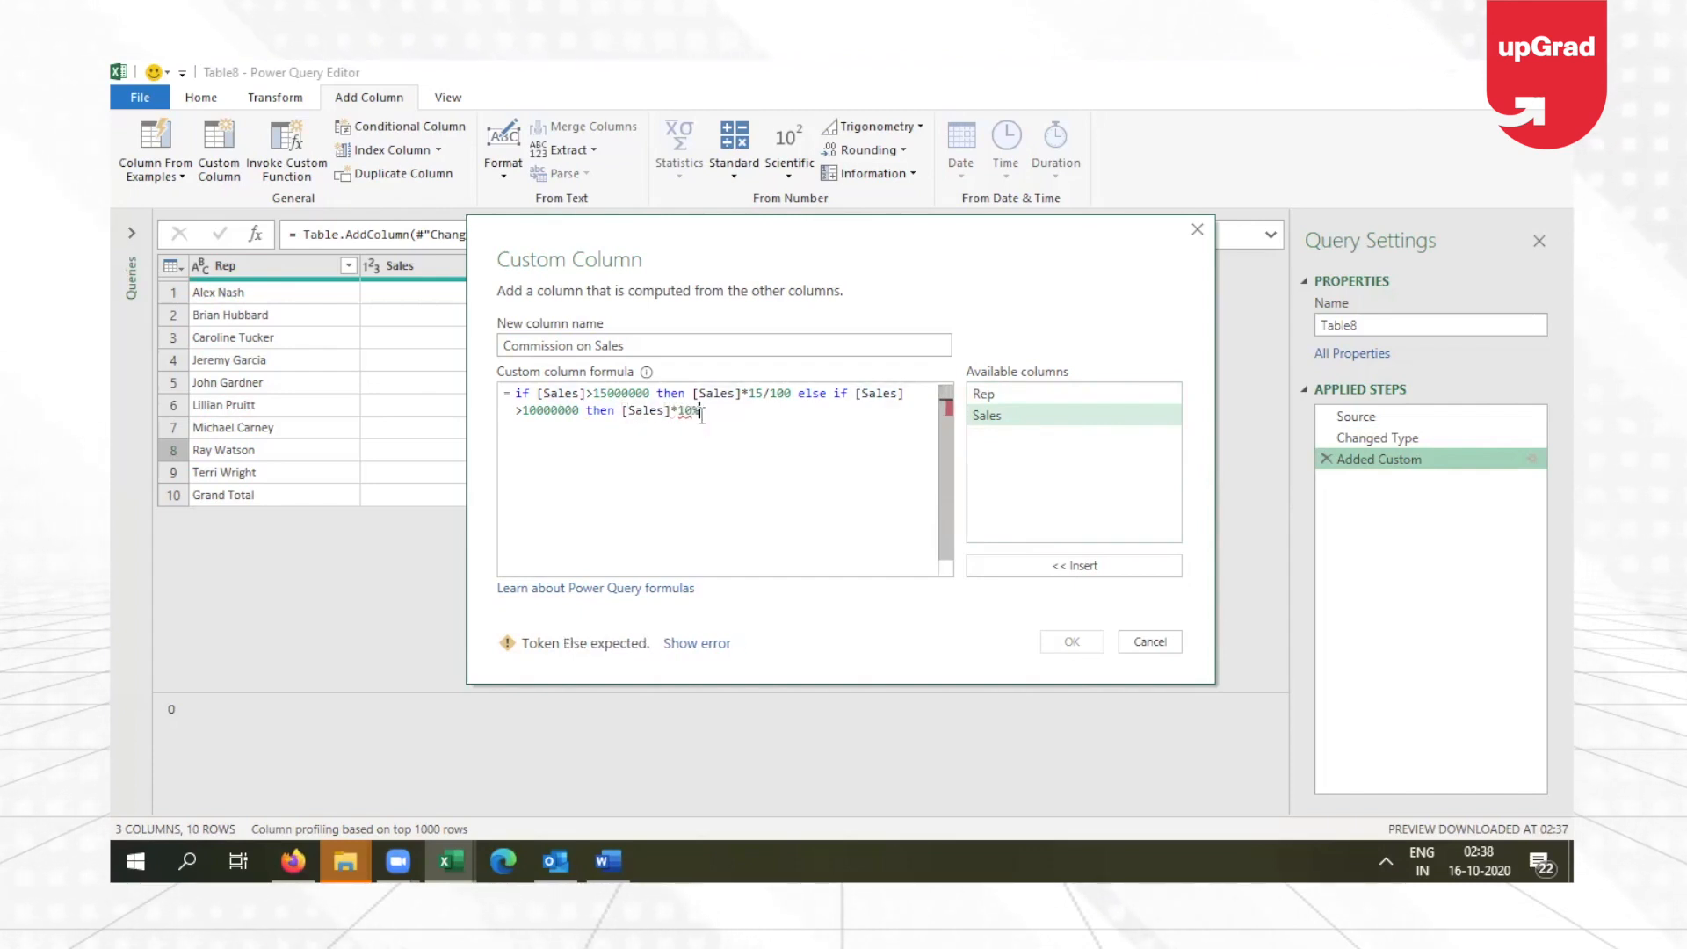
{"action": "type", "text": " e"}
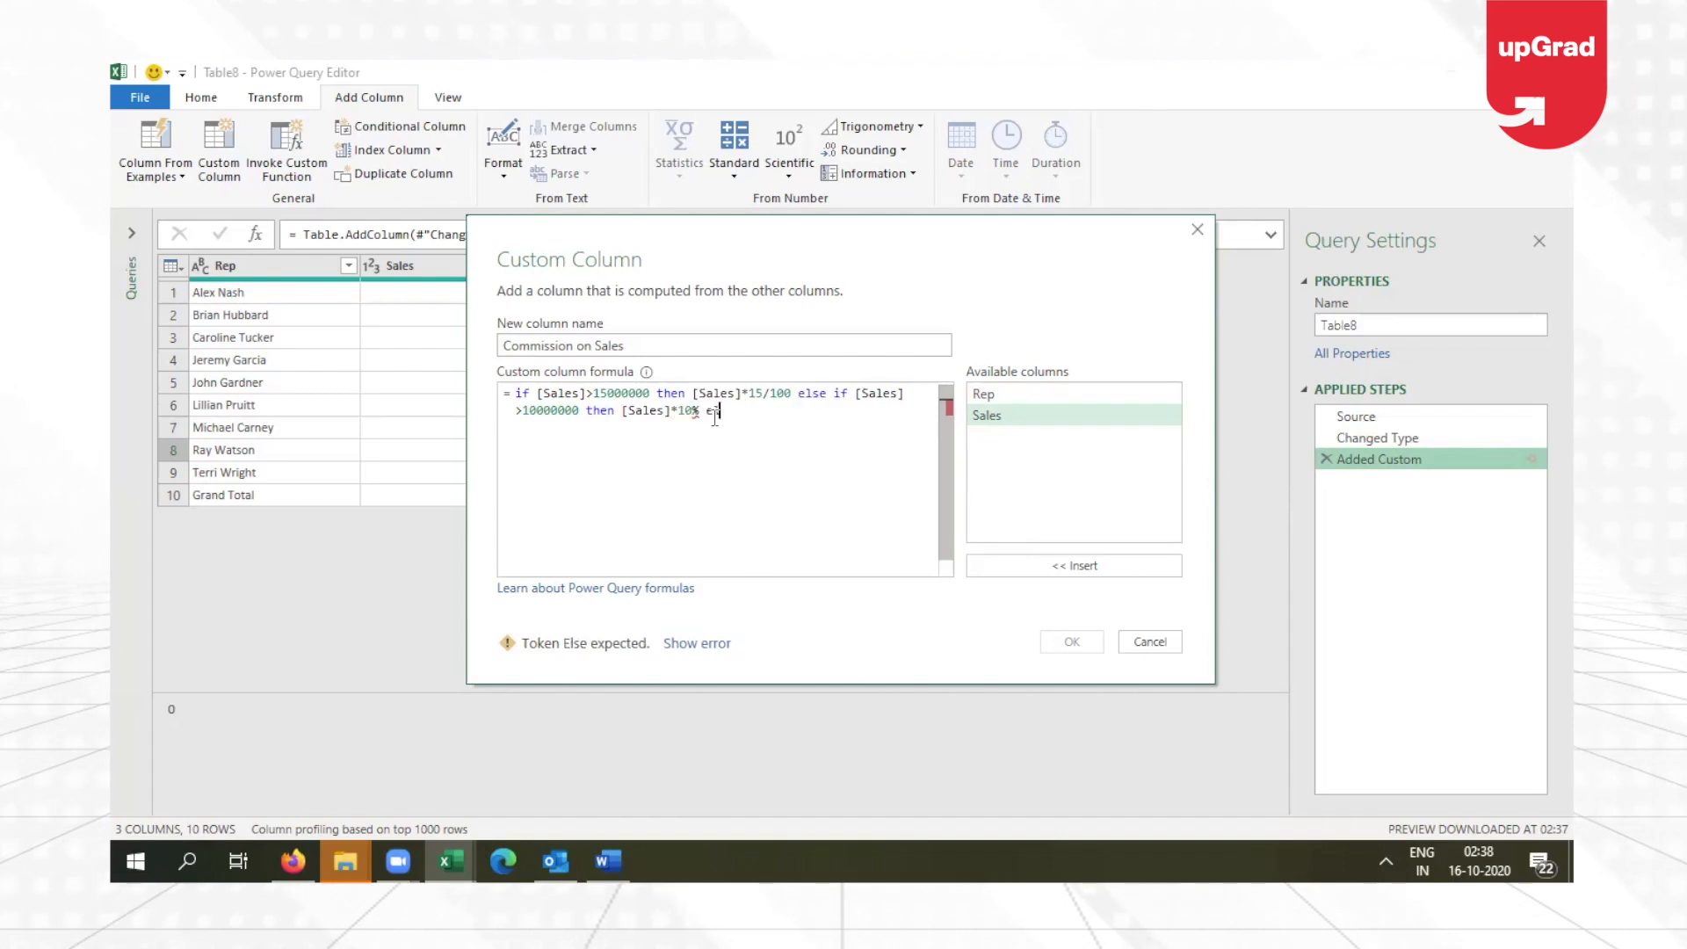
{"action": "type", "text": "lse0"}
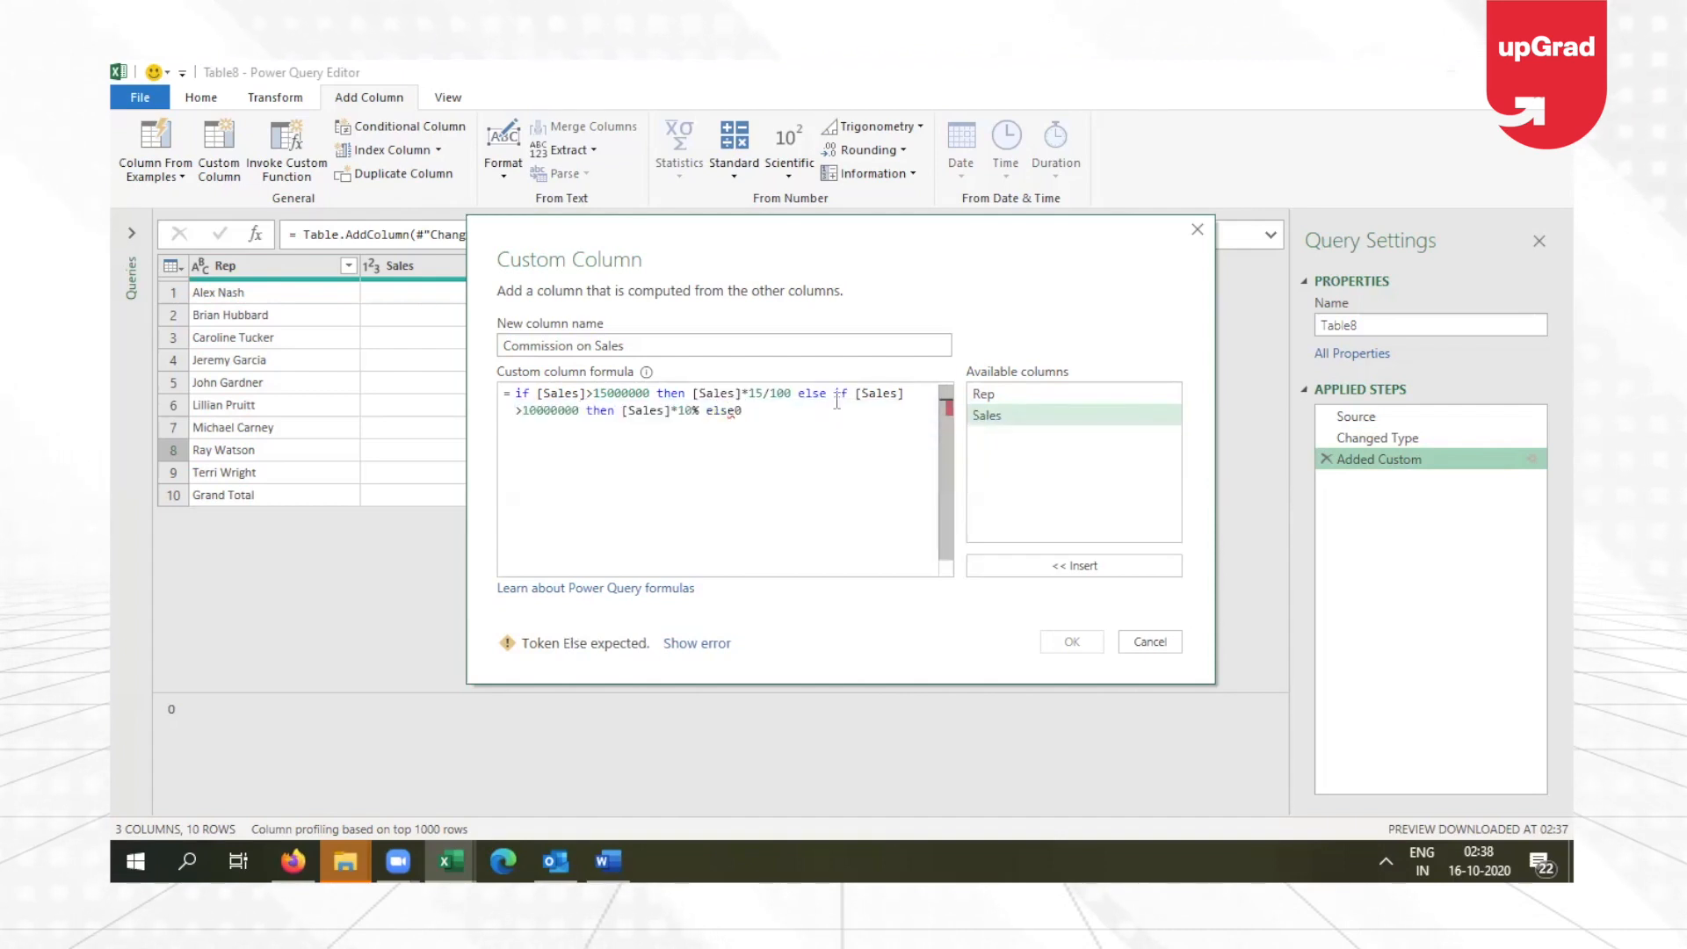
Step: Correct the second commission rate in the formula from a percent sign to 10/100
{"action": "key", "text": "Left"}
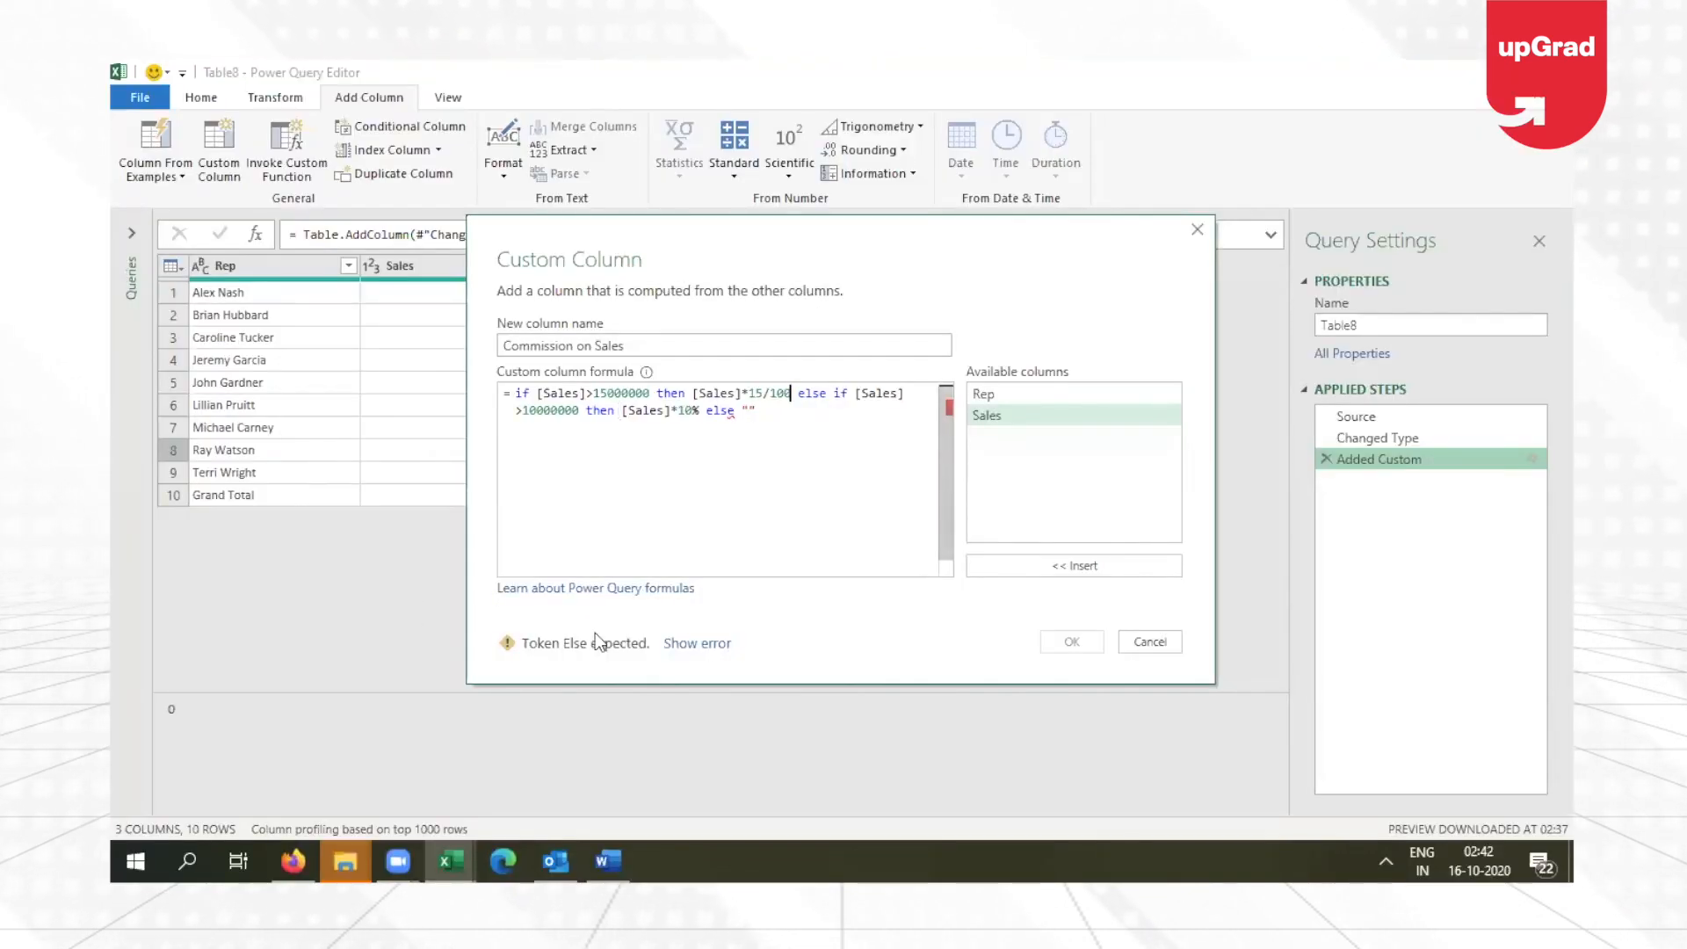
{"action": "left_click", "coordinate": [673, 648]}
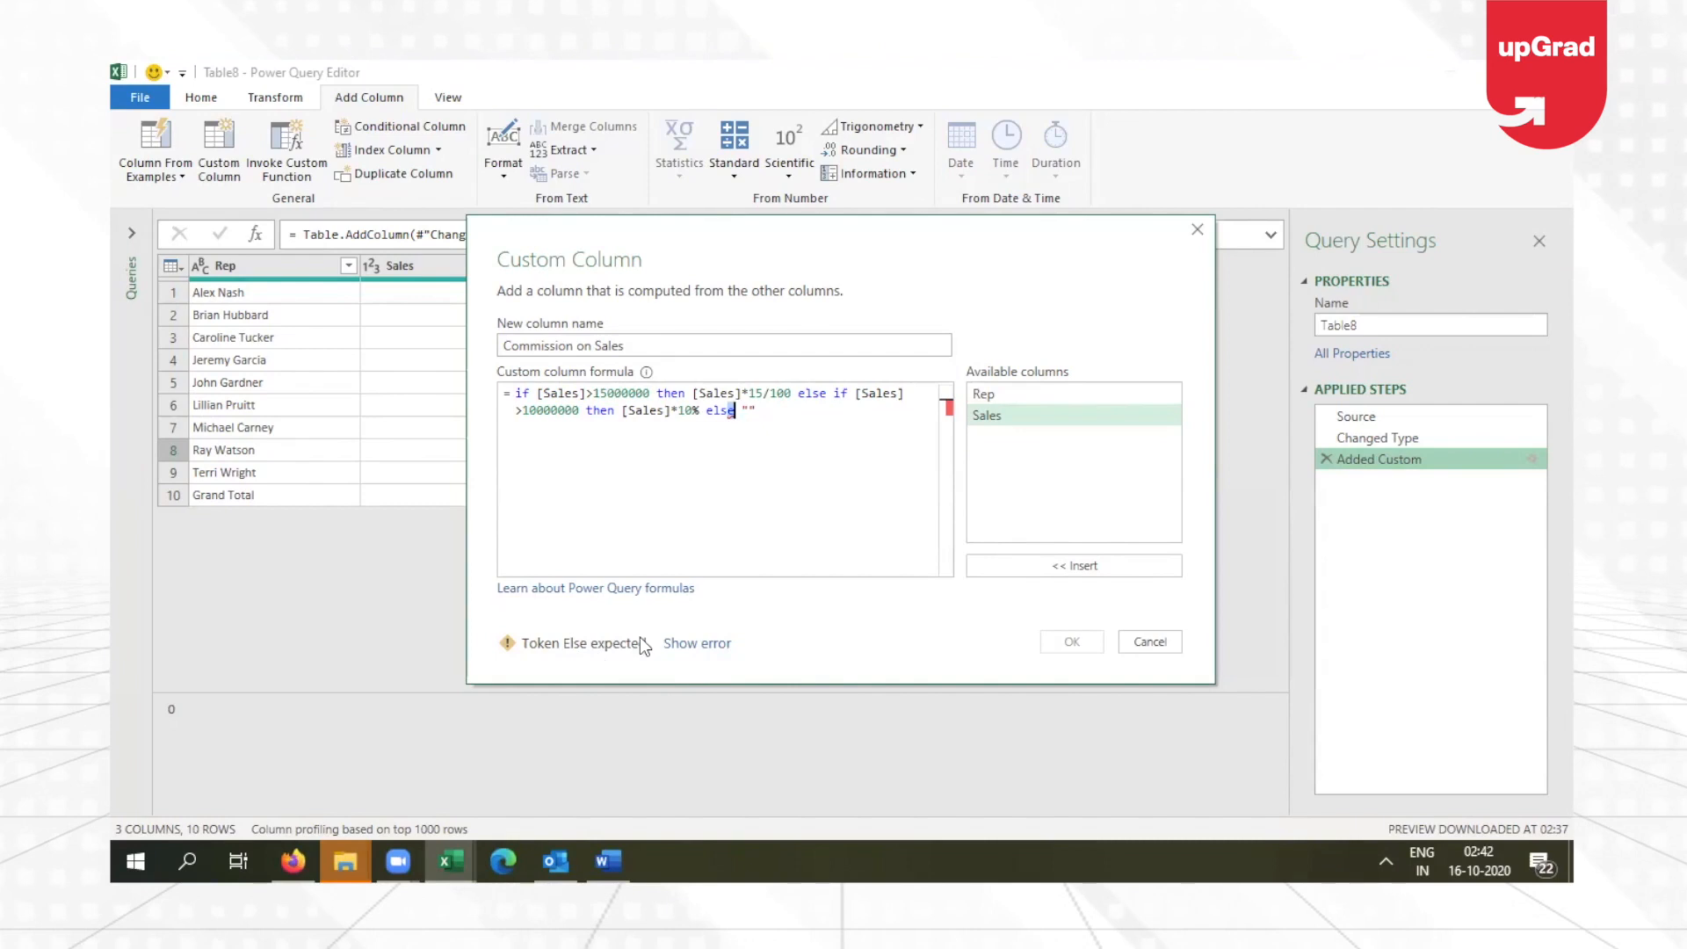
{"action": "key", "text": "Left"}
{"action": "key", "text": "Left"}
{"action": "key", "text": "Left"}
{"action": "key", "text": "Left"}
{"action": "key", "text": "Left"}
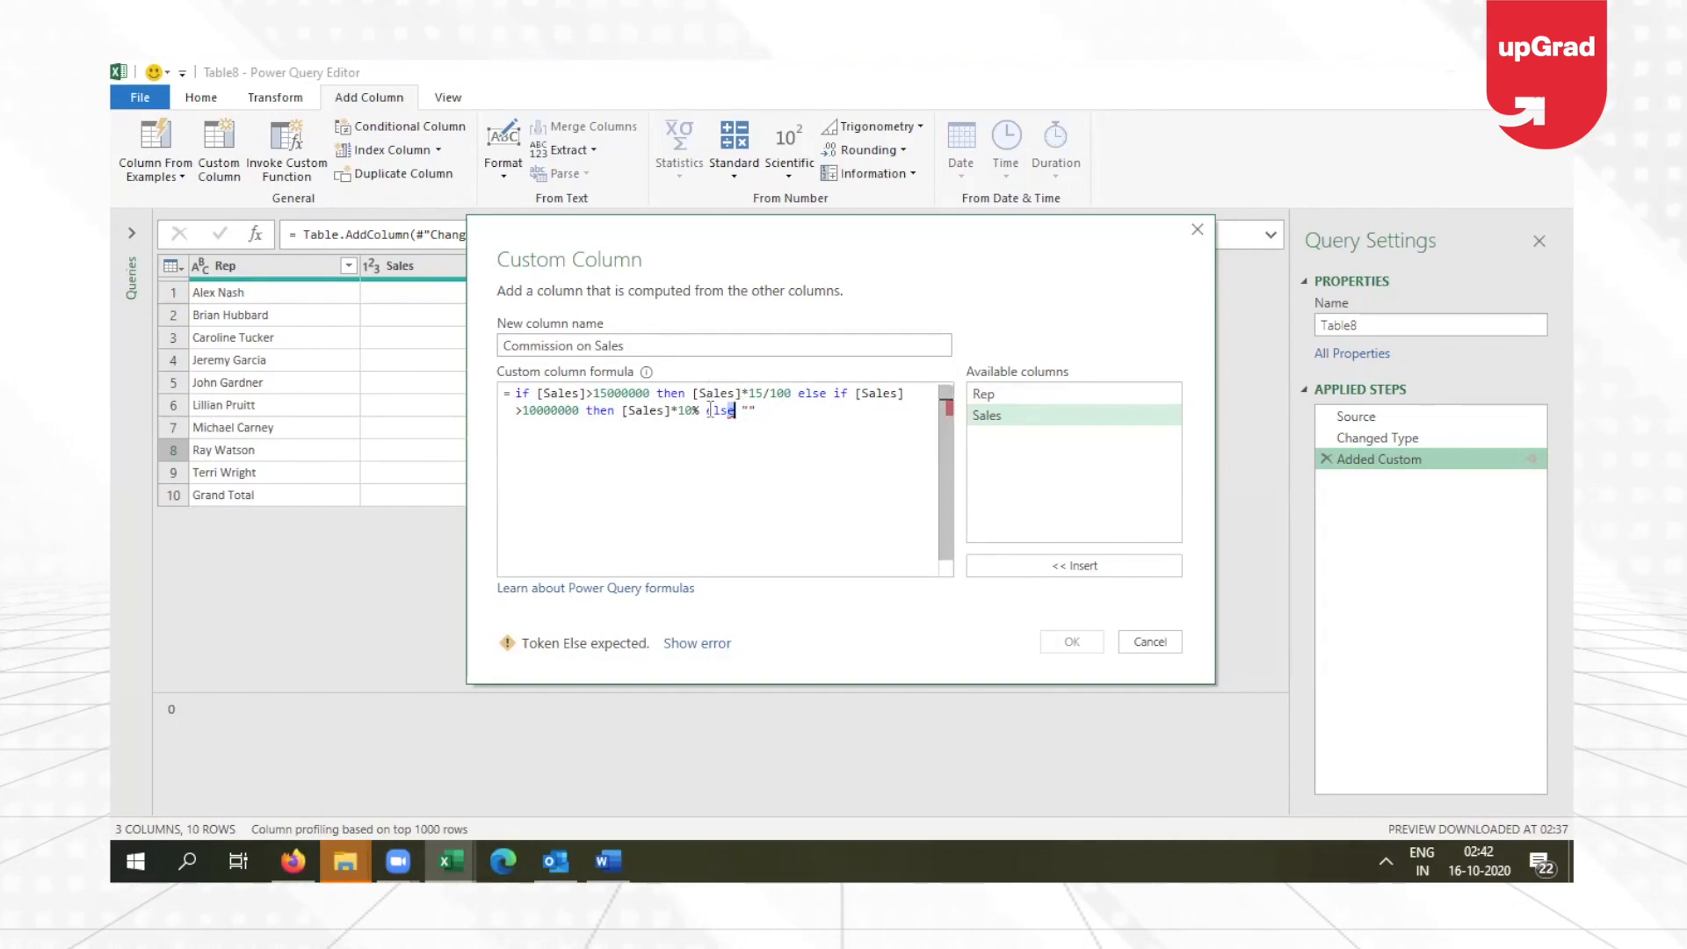
{"action": "key", "text": "BackSpace"}
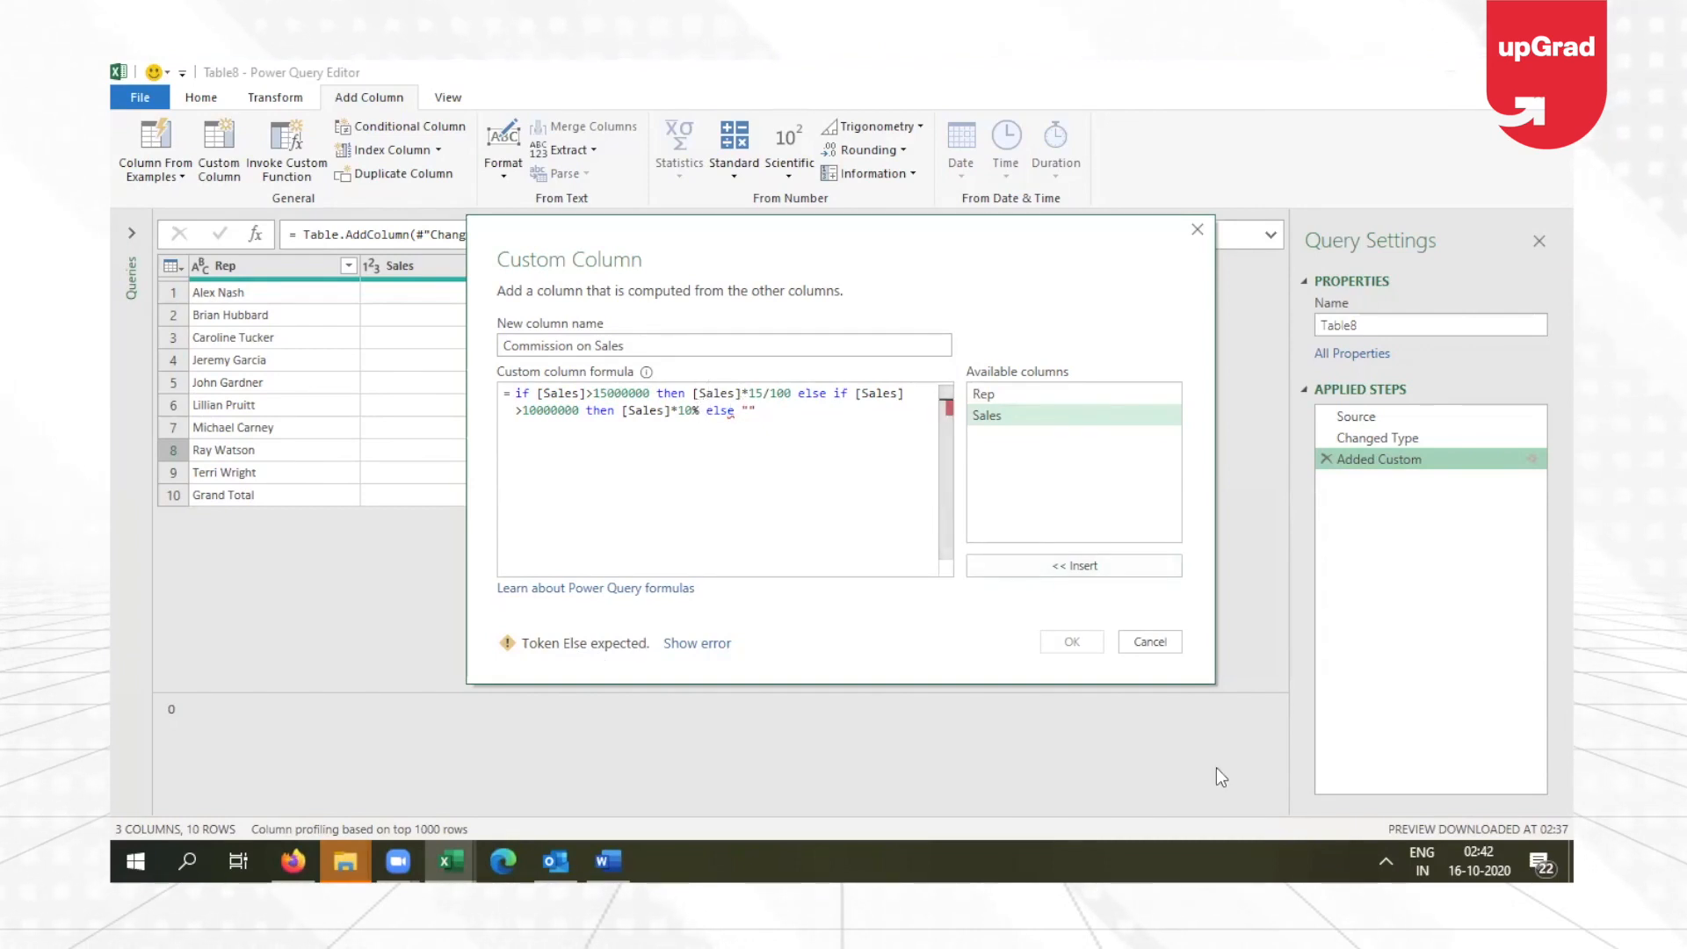
{"action": "type", "text": "/100"}
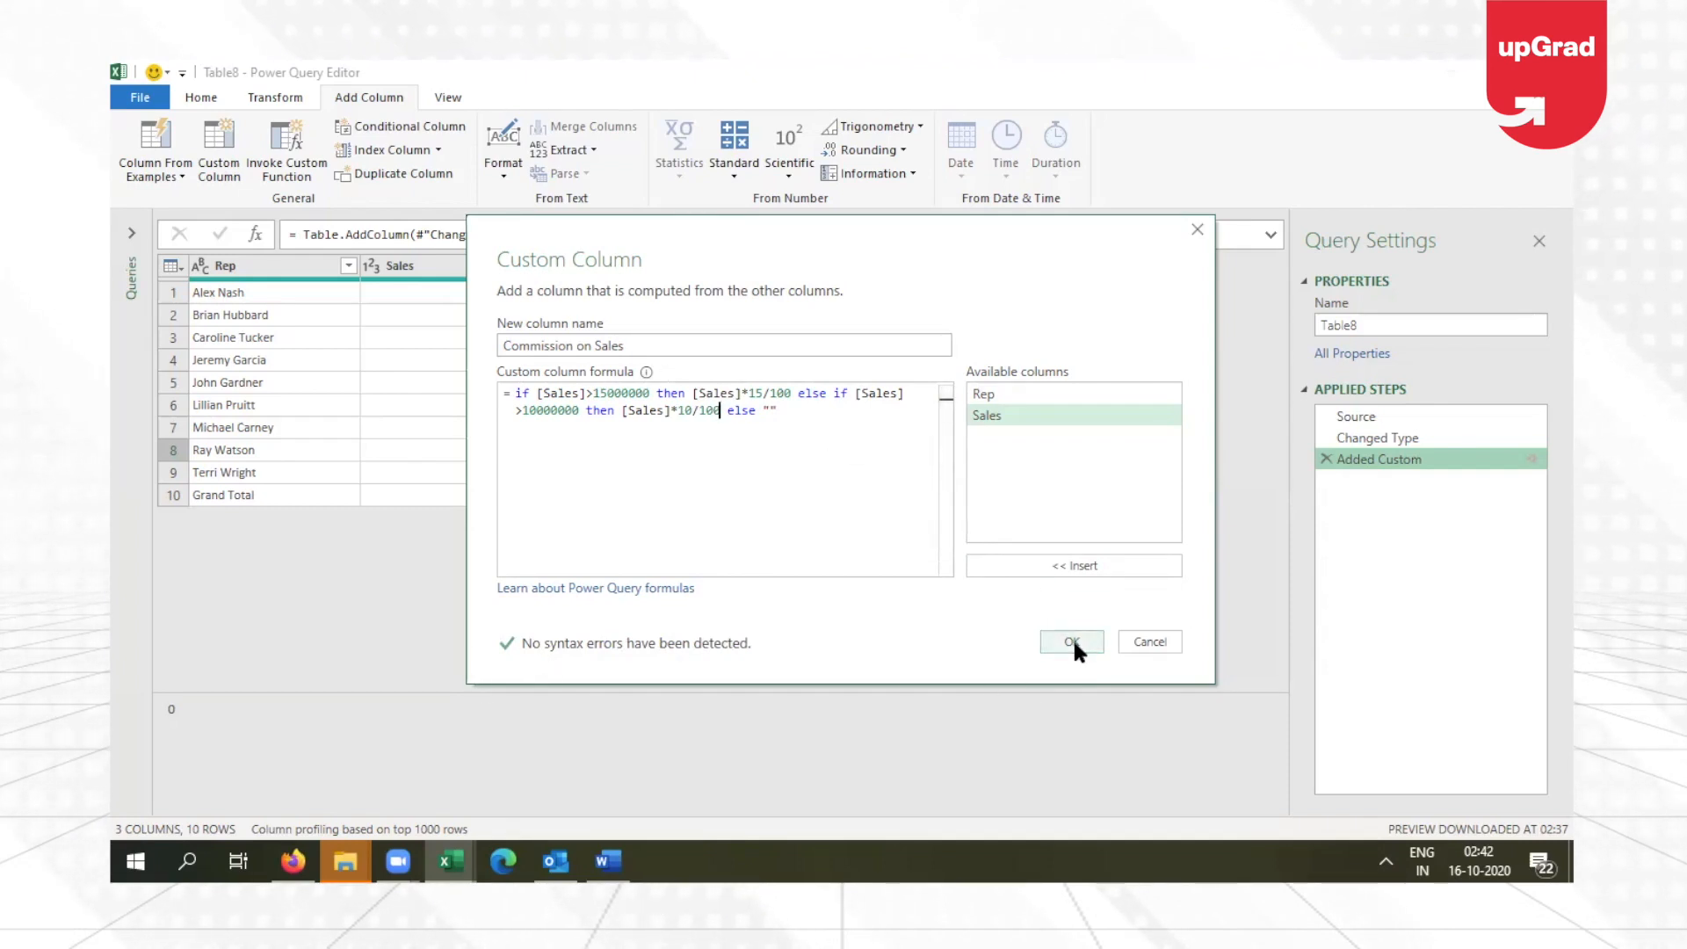
Step: Replace the empty text after the last else with 0 and apply the edited custom column formula
{"action": "left_click", "coordinate": [782, 412]}
{"action": "key", "text": "BackSpace"}
{"action": "key", "text": "BackSpace"}
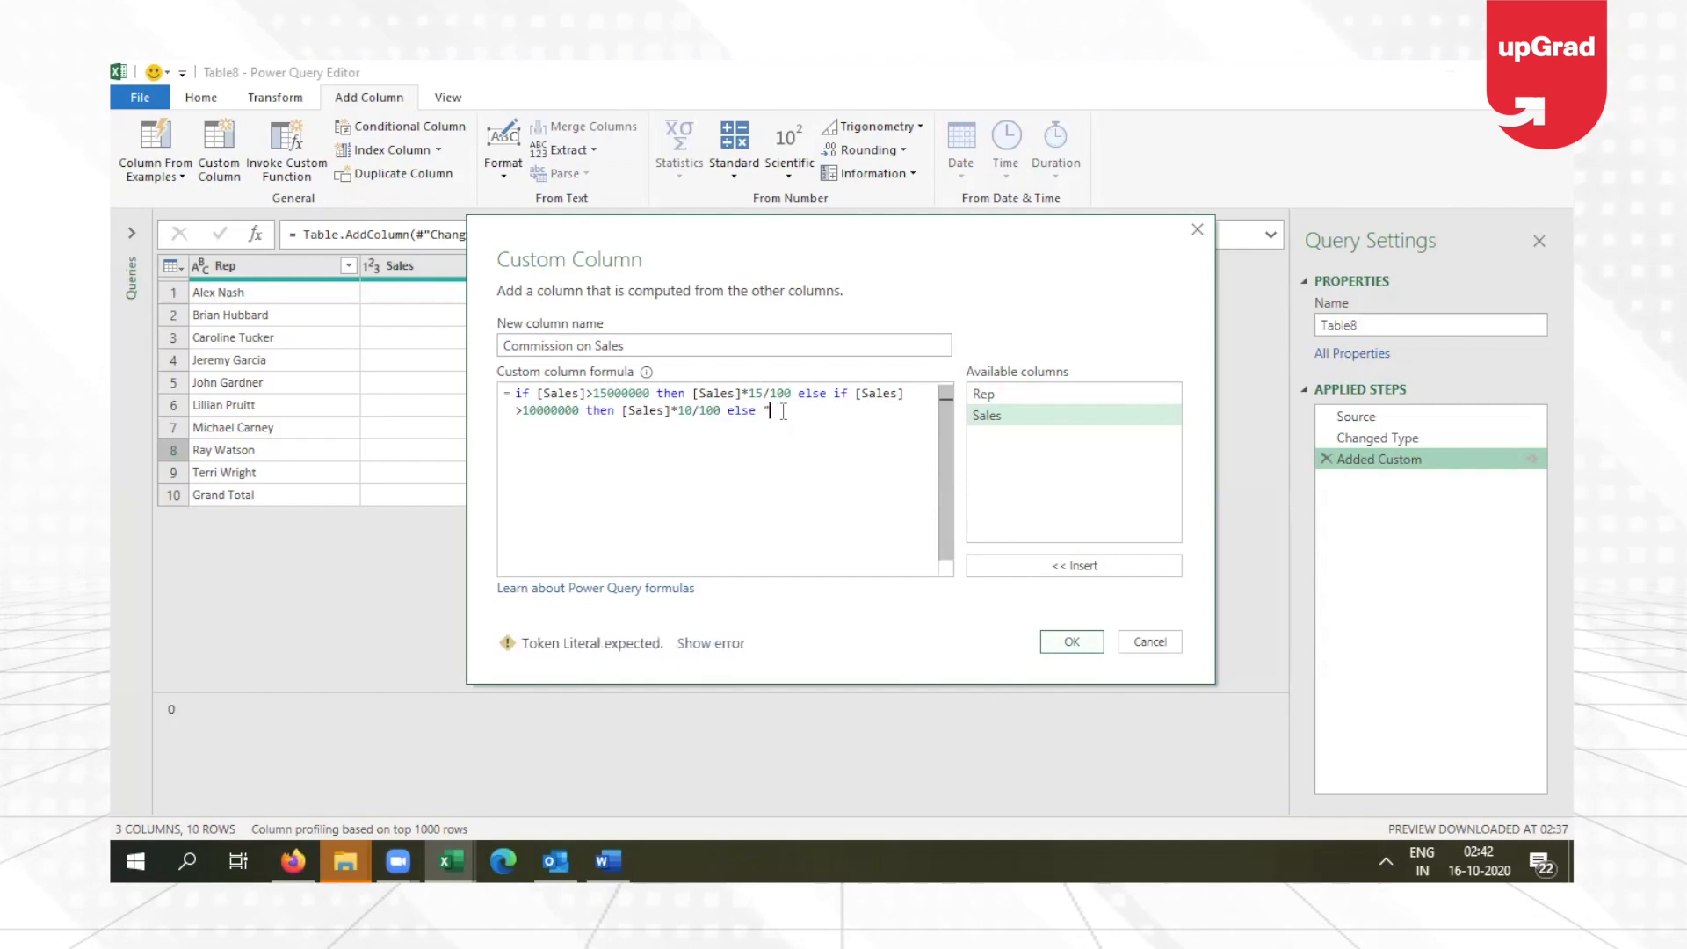
{"action": "type", "text": "0"}
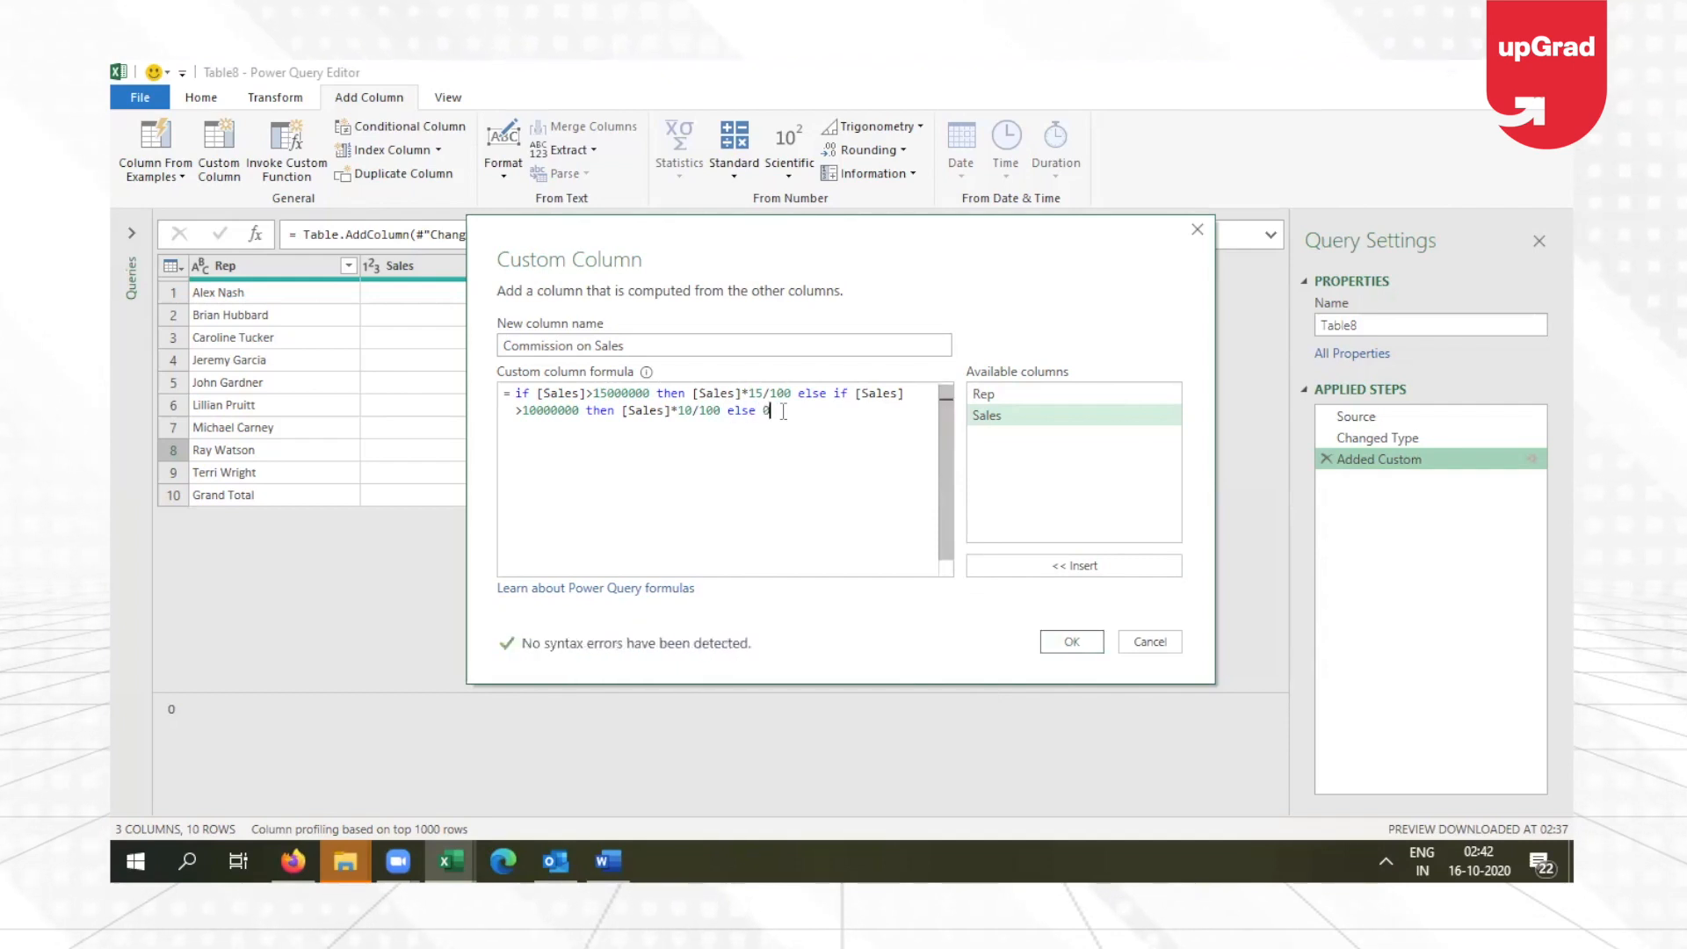
{"action": "left_click", "coordinate": [1053, 641]}
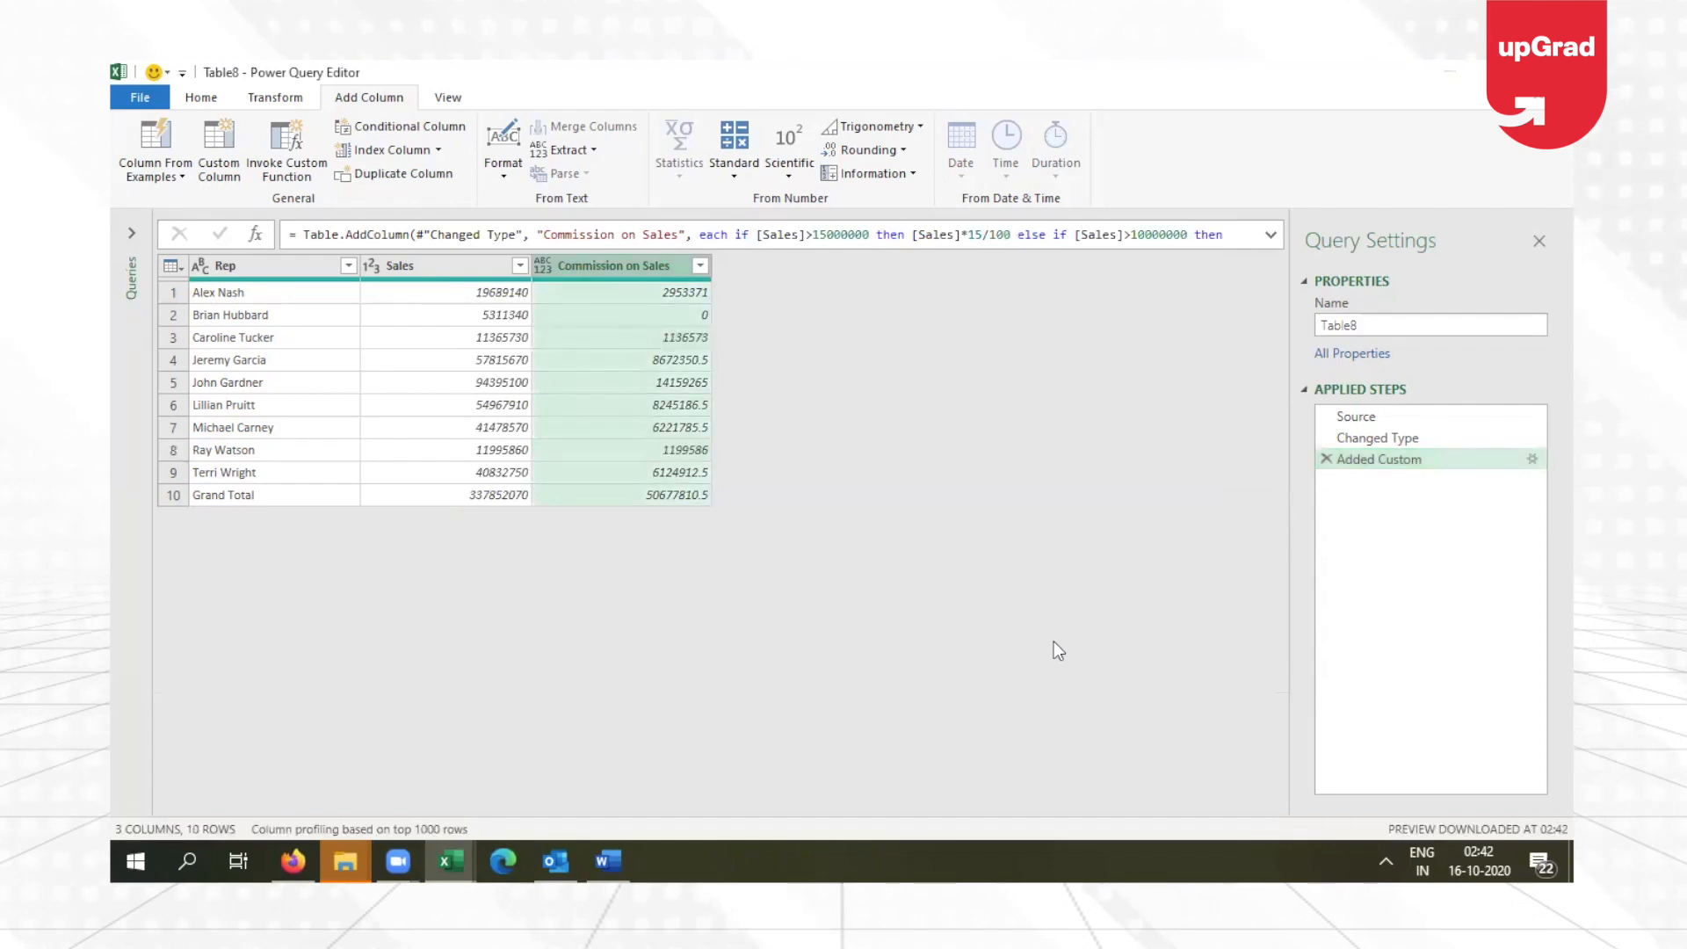